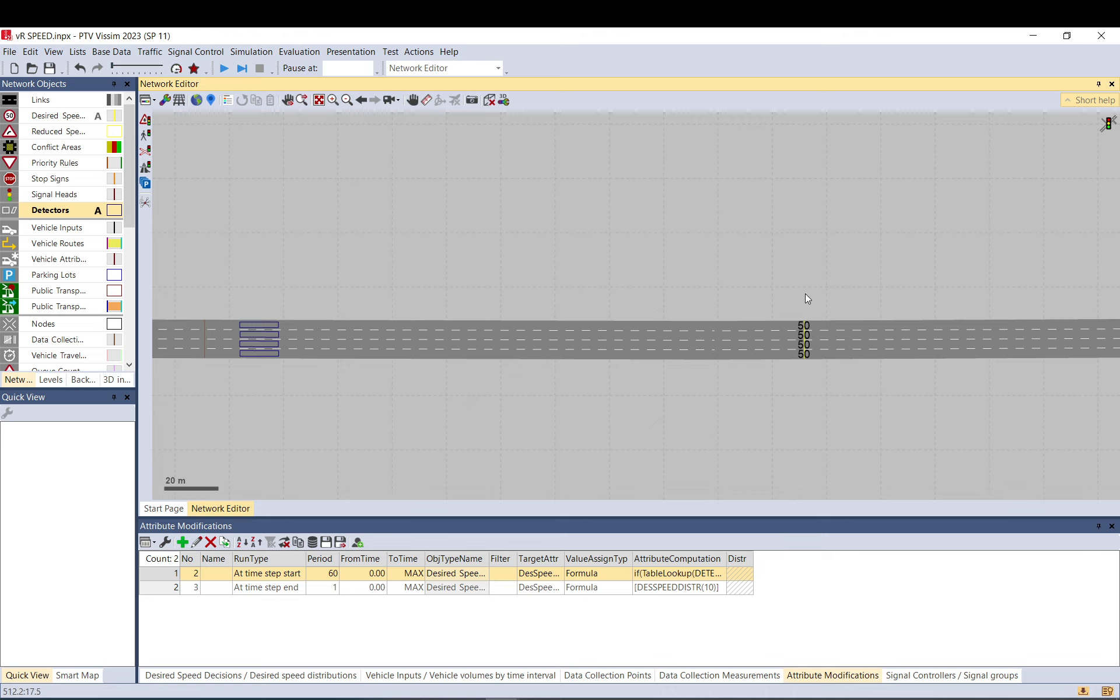
# Inspect the properties of the four lane detectors and of the desired speed decisions farther along the road.
pyautogui.moveTo(305, 289); pyautogui.dragTo(233, 395)
pyautogui.click(233, 394)
pyautogui.click(271, 331)
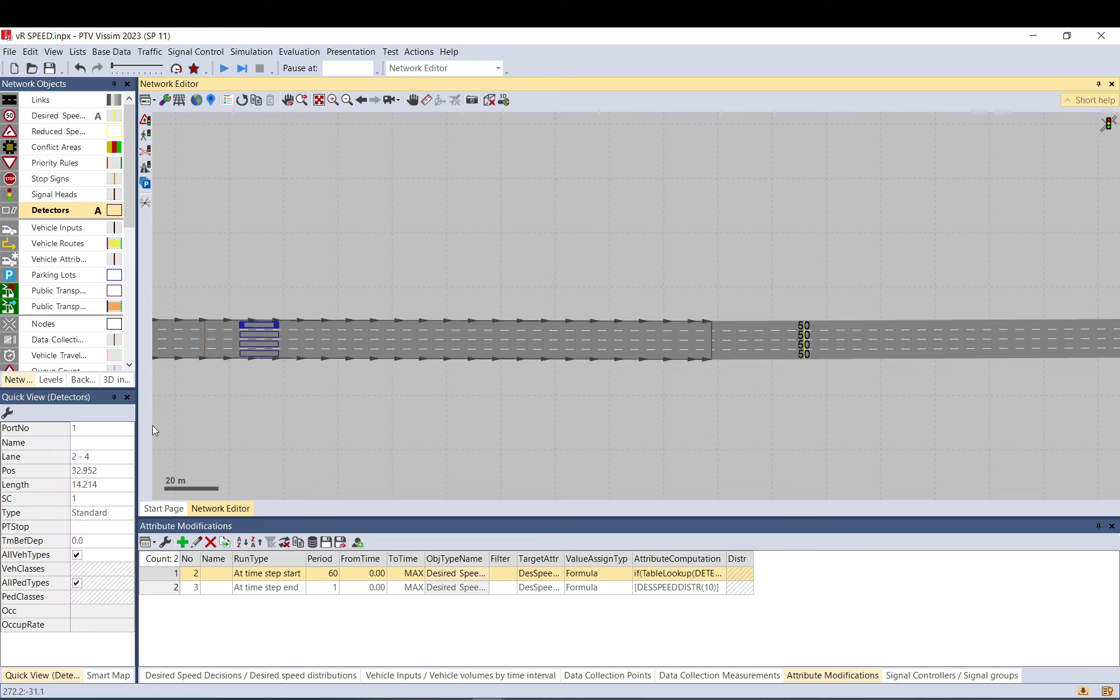
pyautogui.click(271, 334)
pyautogui.click(274, 344)
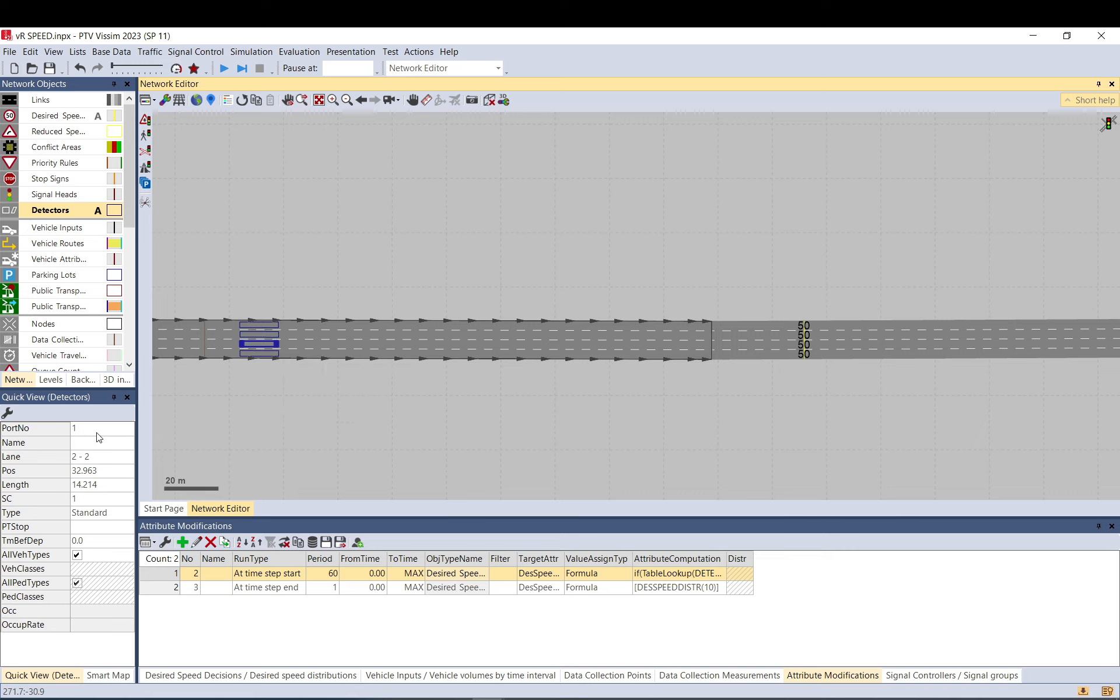
pyautogui.moveTo(872, 232); pyautogui.dragTo(777, 441)
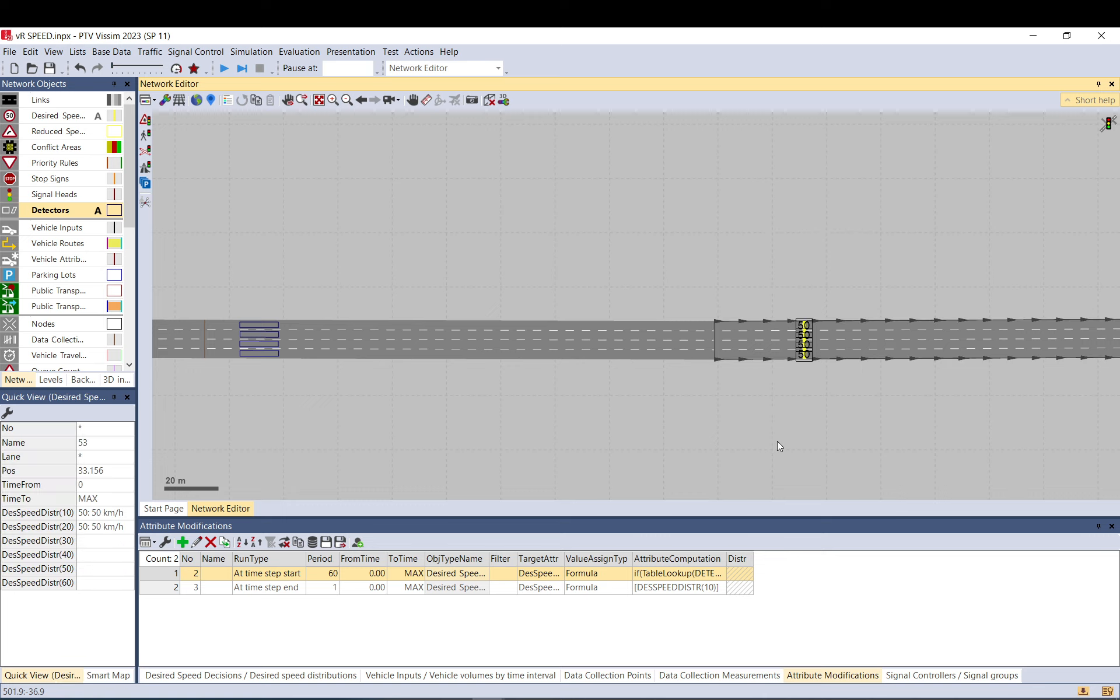
pyautogui.click(561, 497)
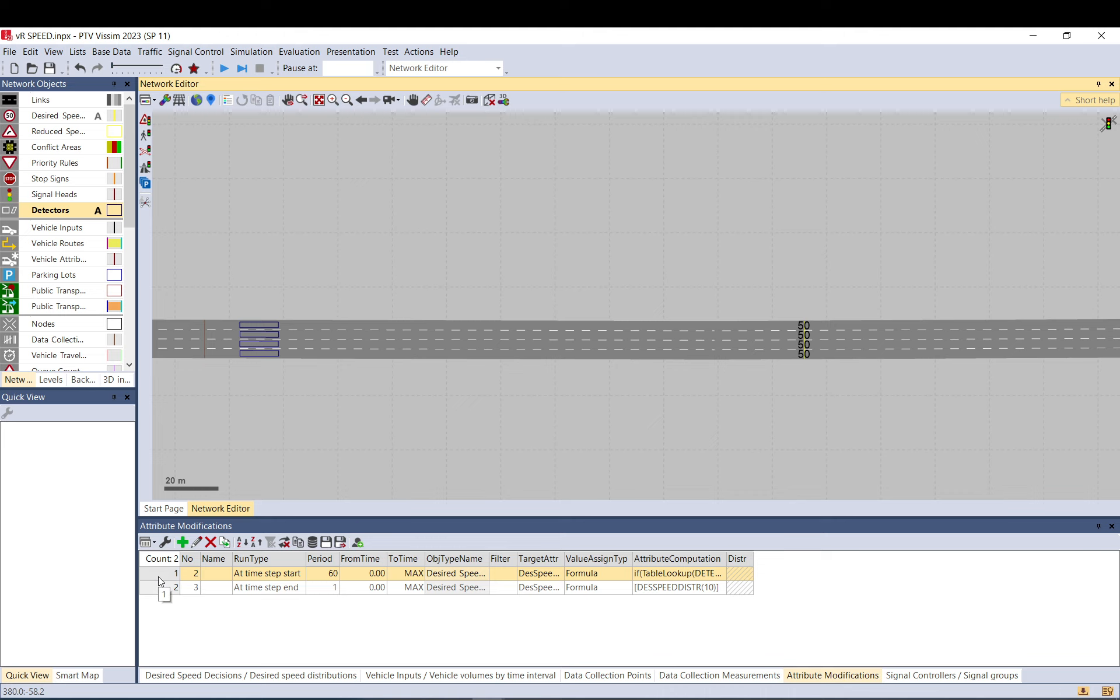
pyautogui.moveTo(298, 309); pyautogui.dragTo(227, 378)
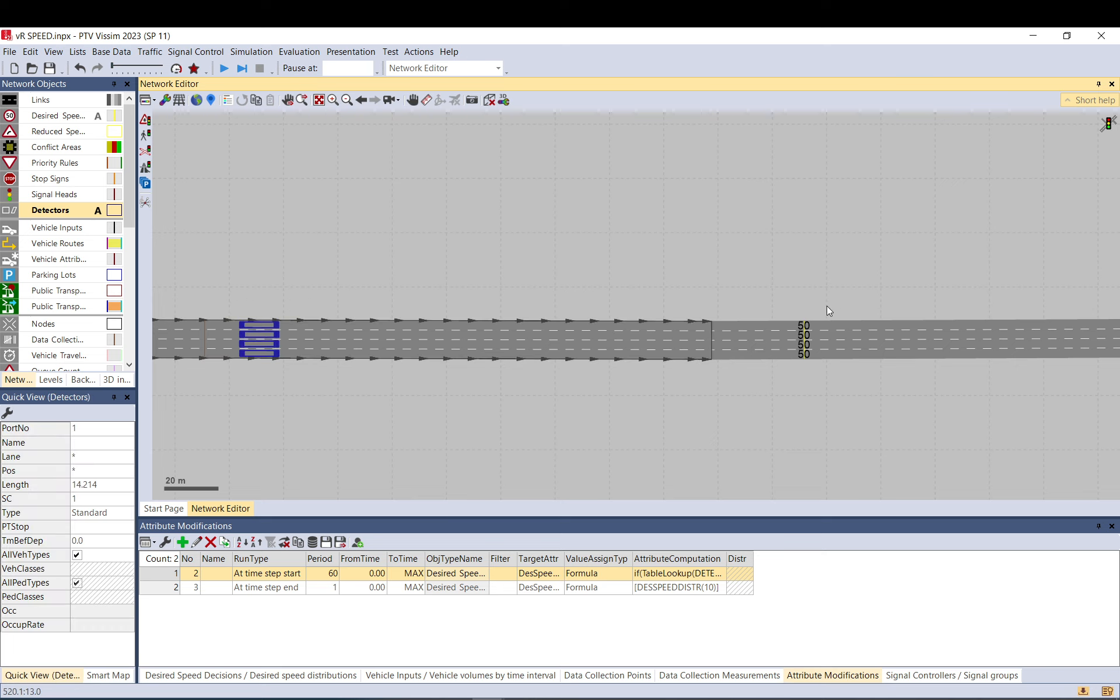
pyautogui.moveTo(821, 305); pyautogui.dragTo(789, 397)
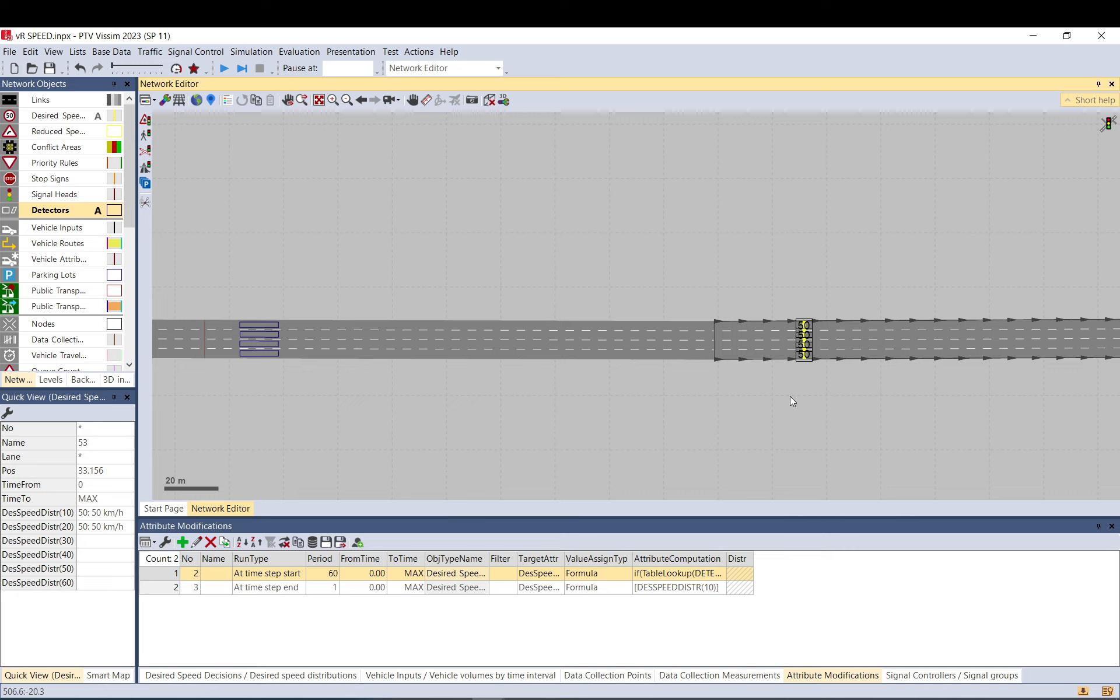
pyautogui.click(790, 397)
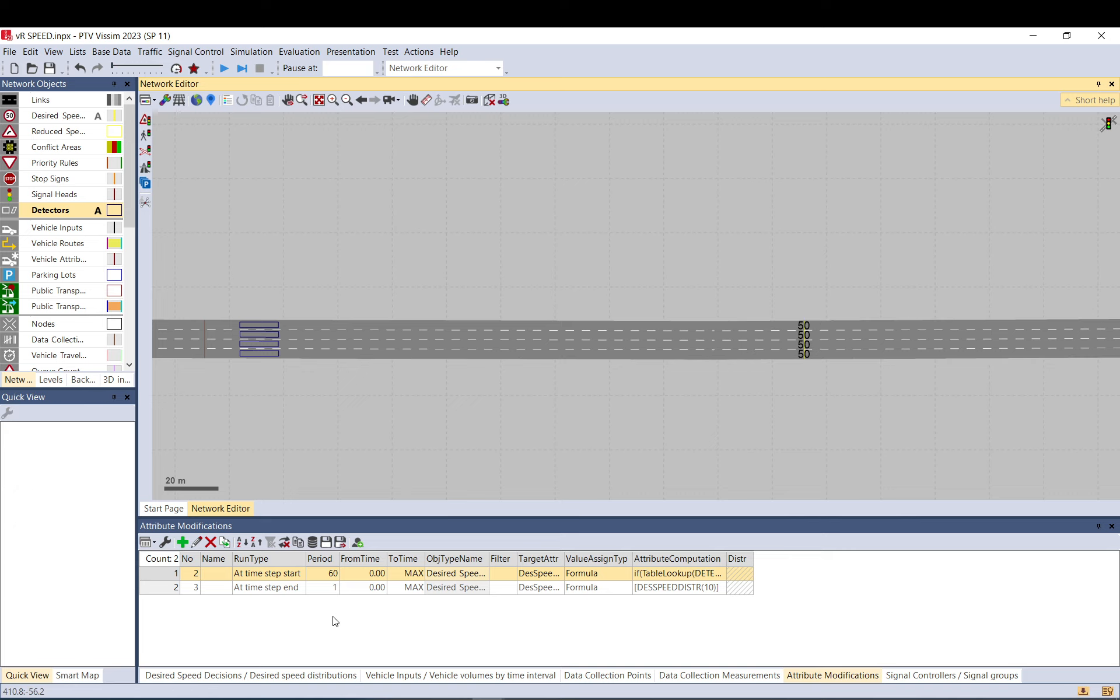
# Open attribute modification 2 for editing and review its target attribute and object filter.
pyautogui.click(159, 578)
pyautogui.doubleClick(159, 578)
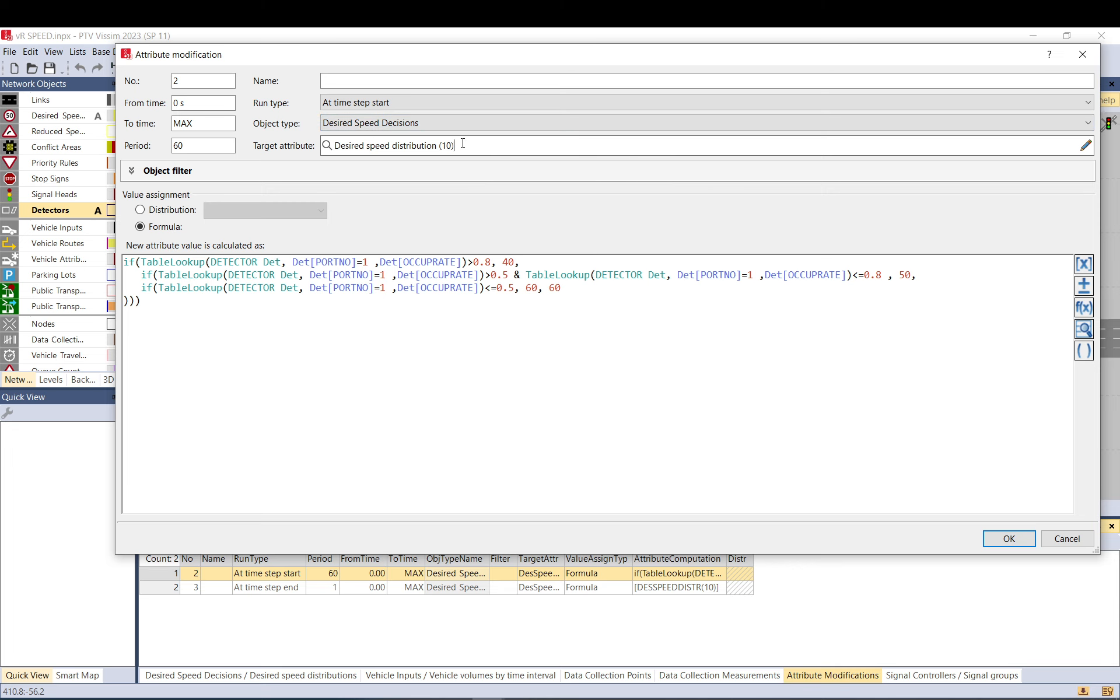
pyautogui.click(945, 149)
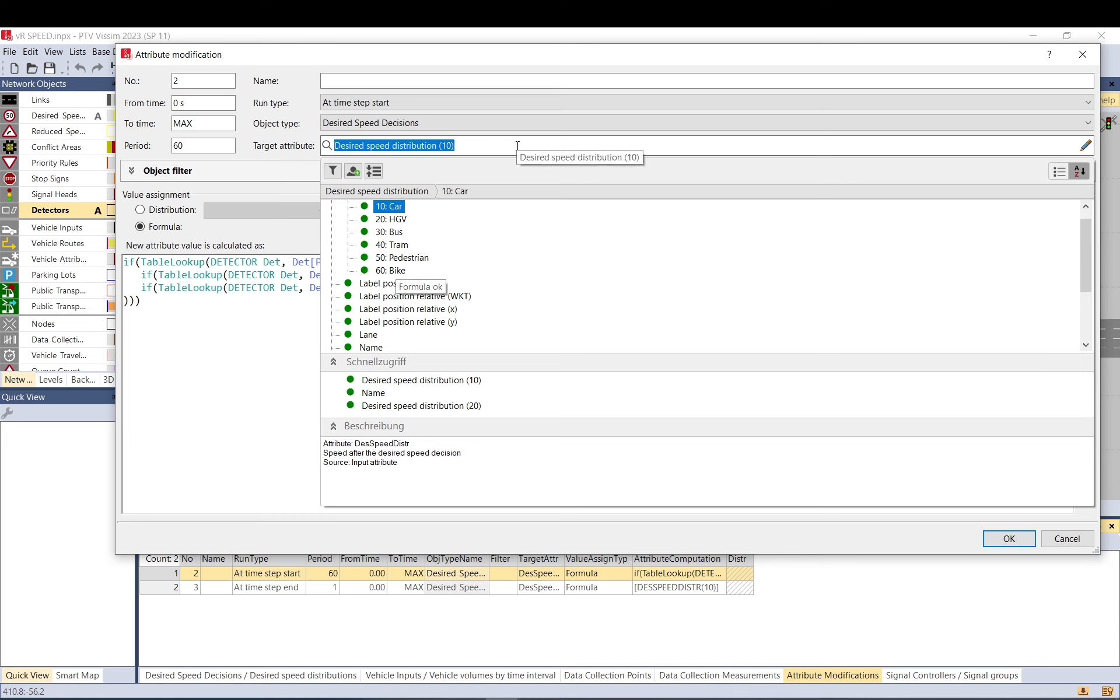
pyautogui.click(267, 344)
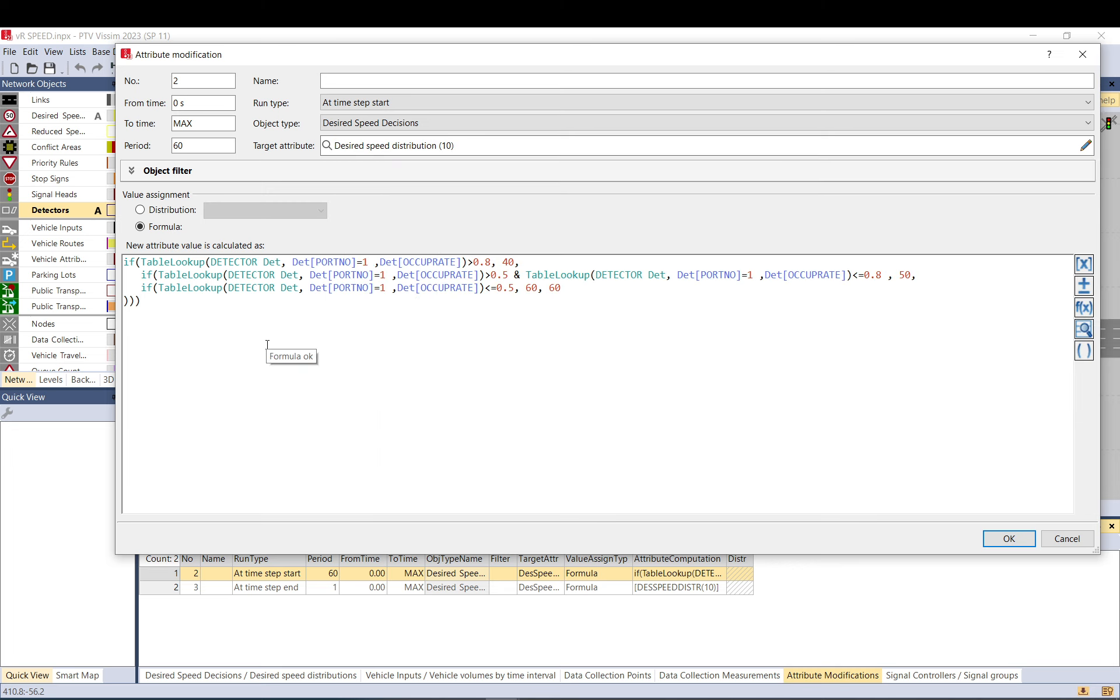
pyautogui.click(130, 173)
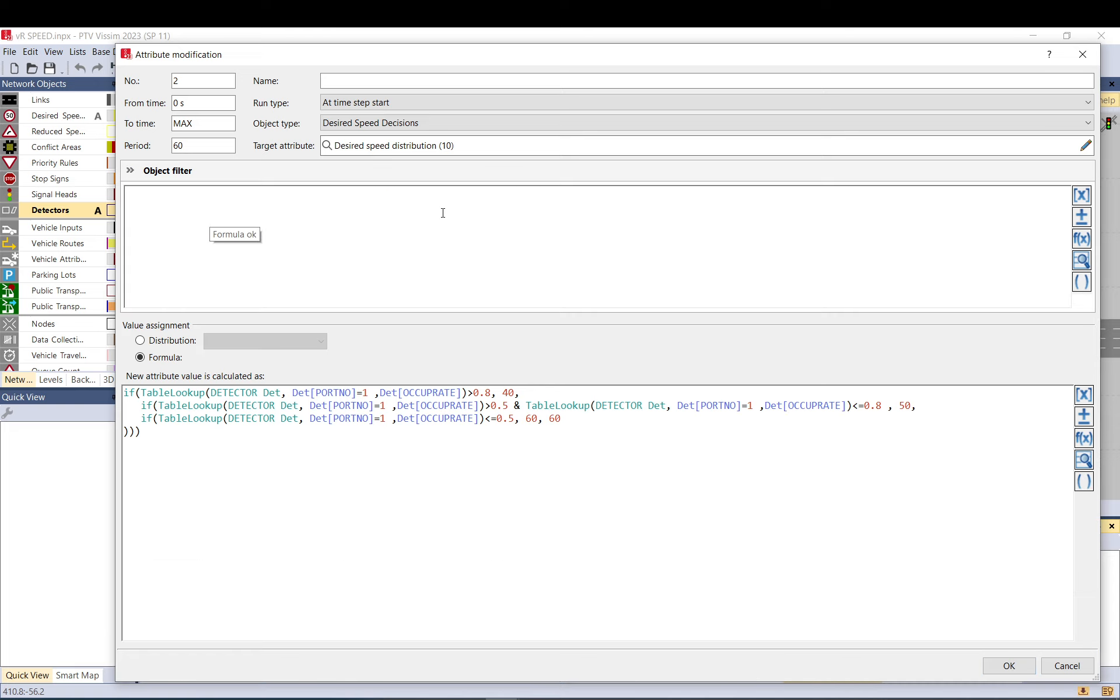
pyautogui.click(327, 150)
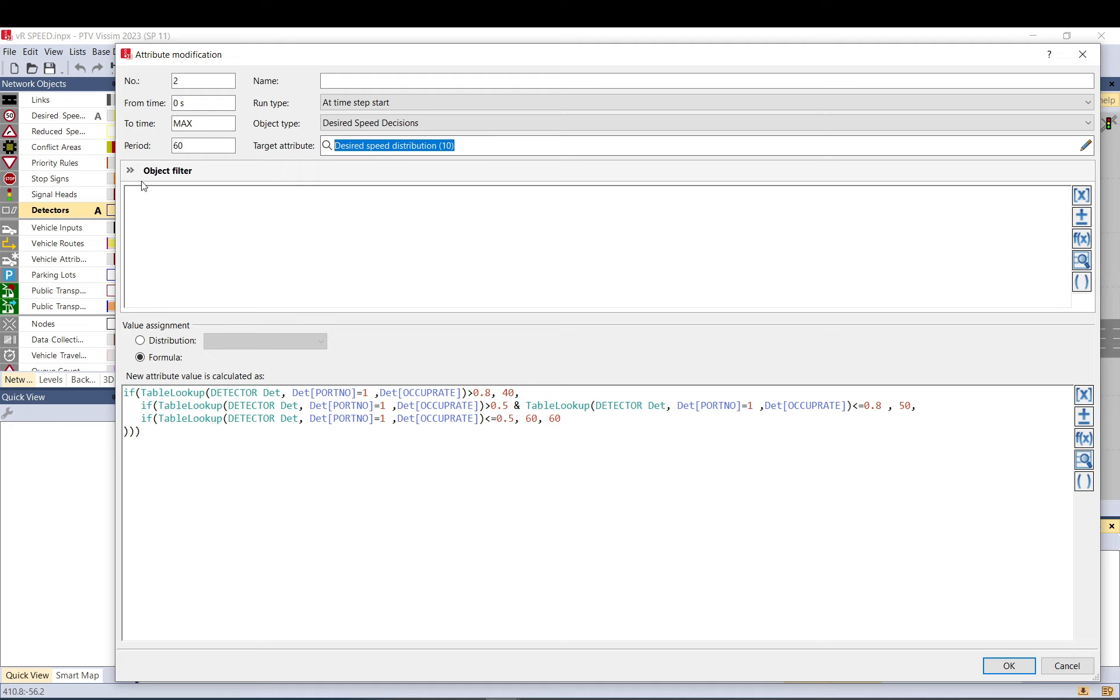
pyautogui.click(150, 196)
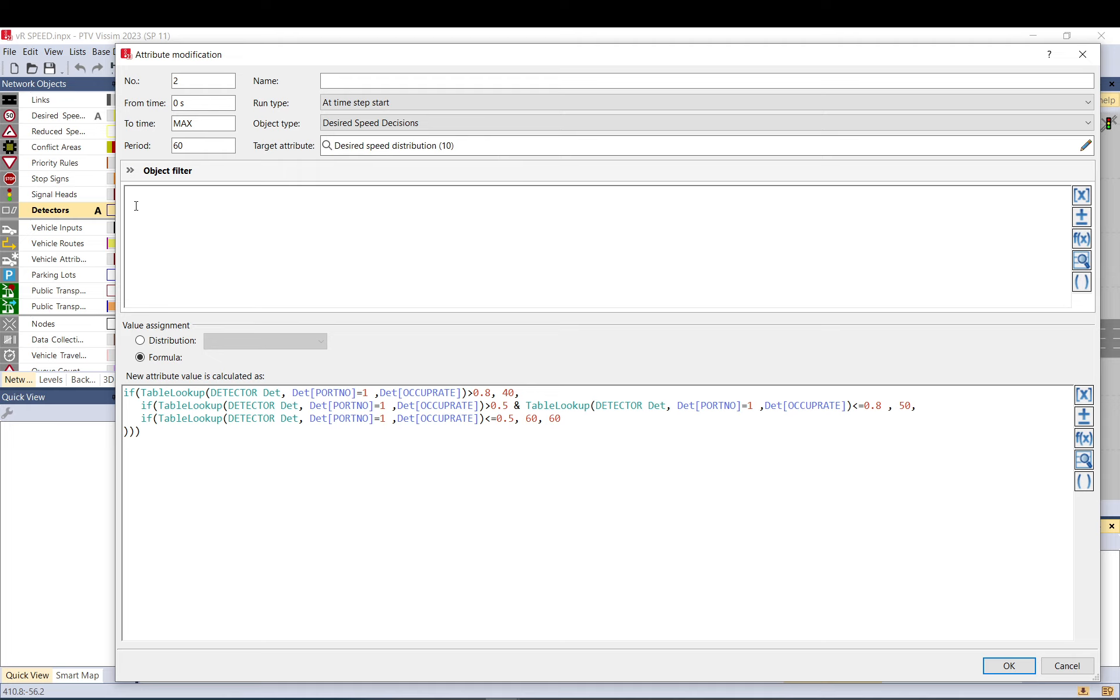
pyautogui.click(129, 170)
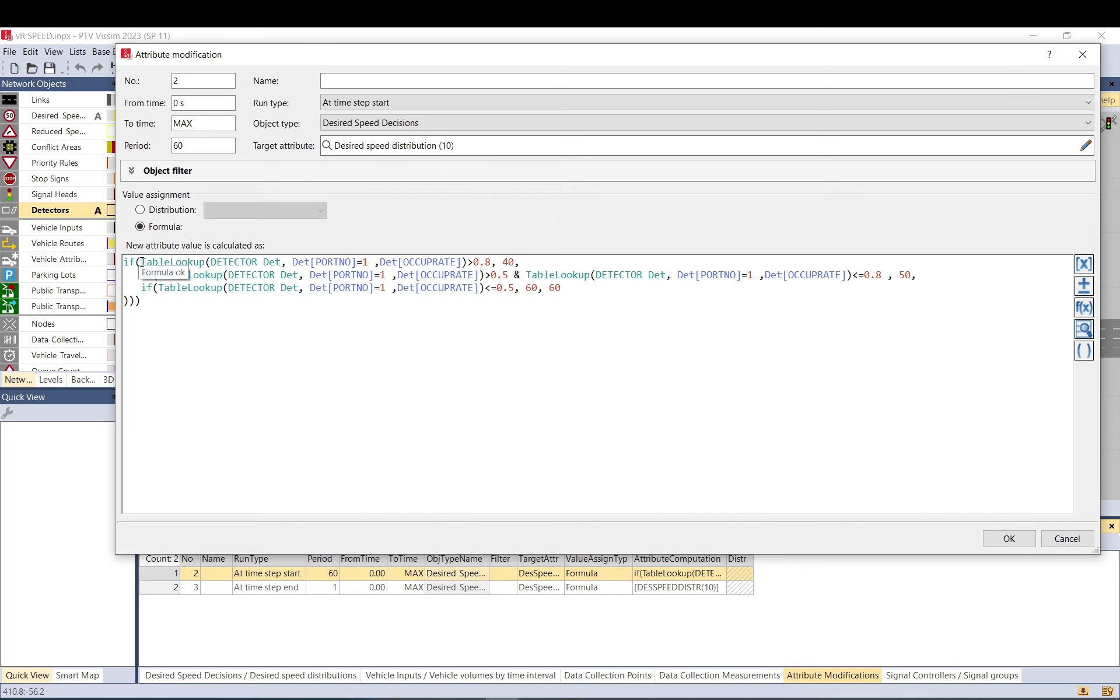
# Examine the TableLookup function, the DETECTOR object type and the Det variable in the formula's first condition.
pyautogui.moveTo(141, 262); pyautogui.dragTo(207, 263)
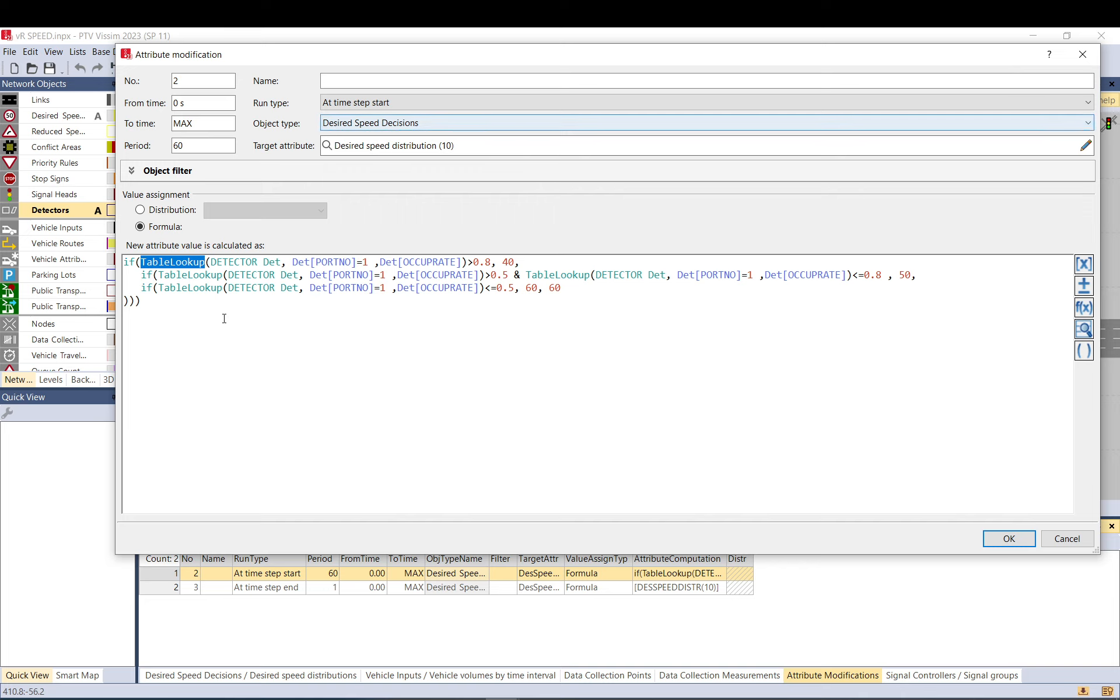
pyautogui.moveTo(211, 262); pyautogui.dragTo(258, 266)
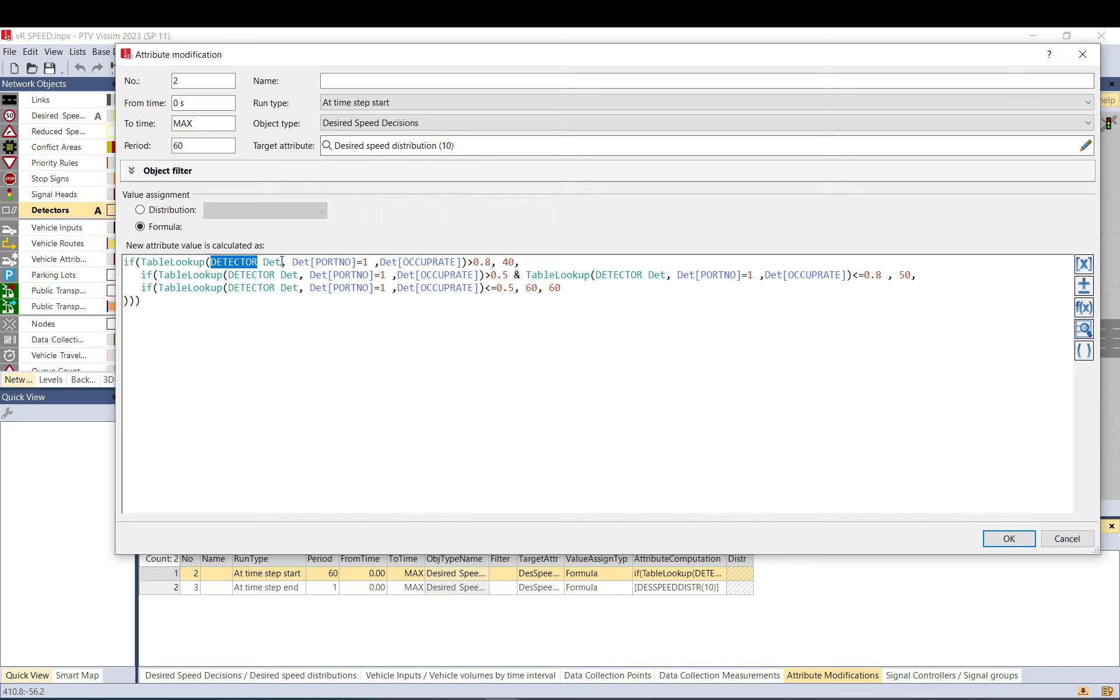
pyautogui.doubleClick(270, 263)
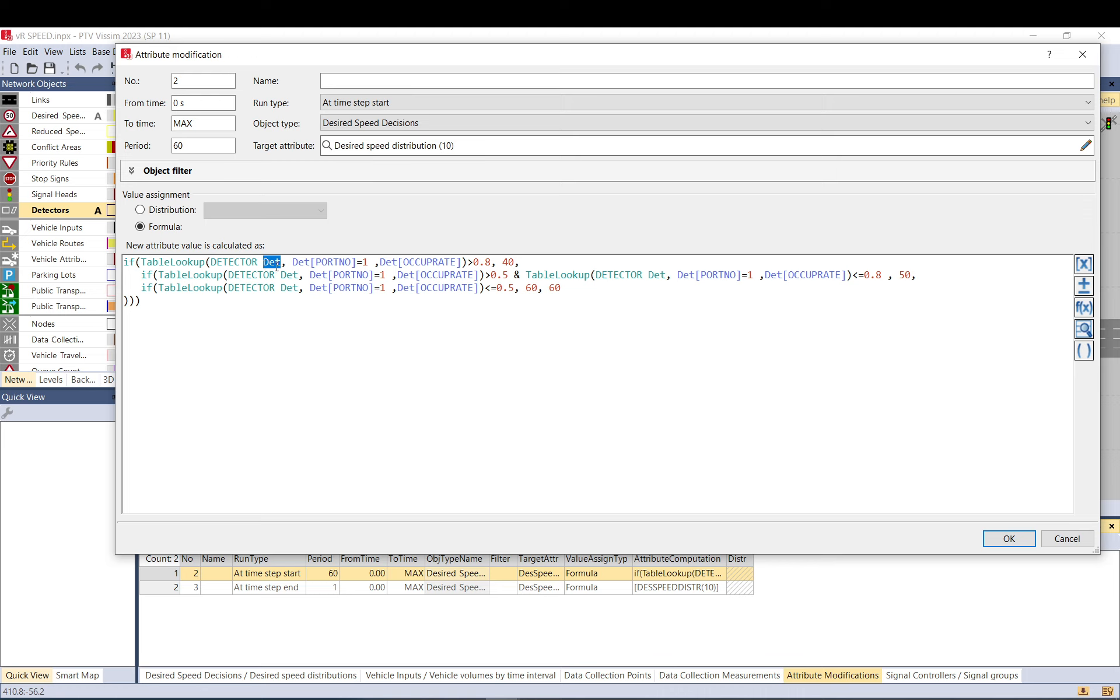
# Try a different detector variable name in the formula's first condition and restore it to Det.
pyautogui.click(284, 263)
pyautogui.write('ergerge')
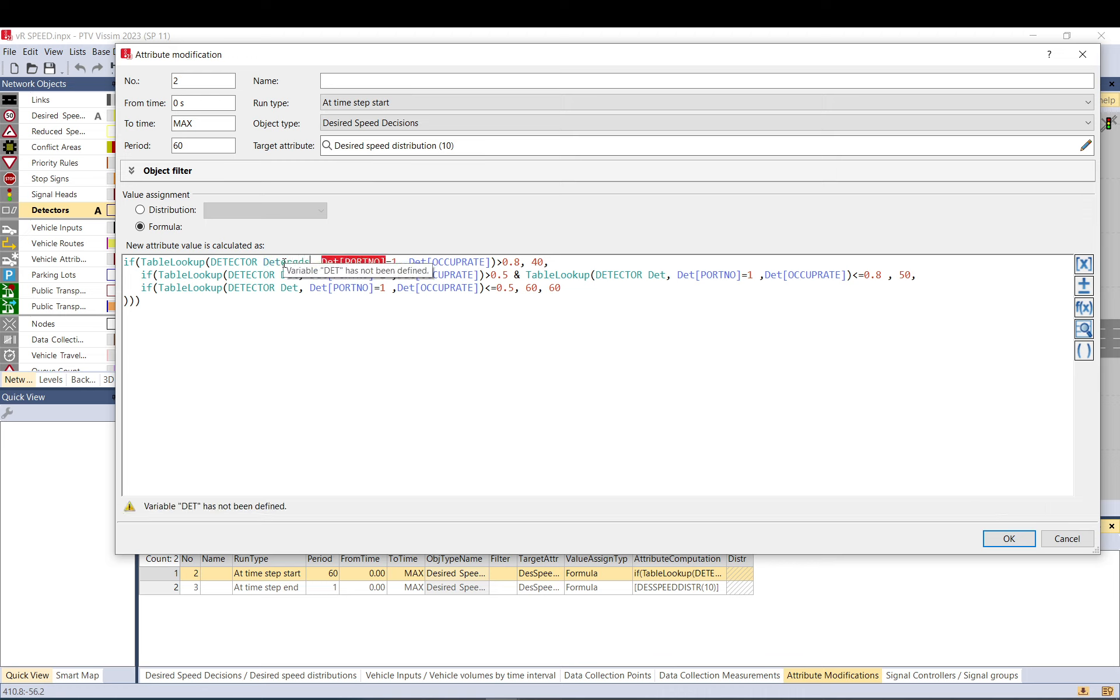
pyautogui.press('BackSpace')
pyautogui.press('BackSpace')
pyautogui.press('BackSpace')
pyautogui.press('BackSpace')
pyautogui.press('BackSpace')
pyautogui.press('BackSpace')
pyautogui.press('BackSpace')
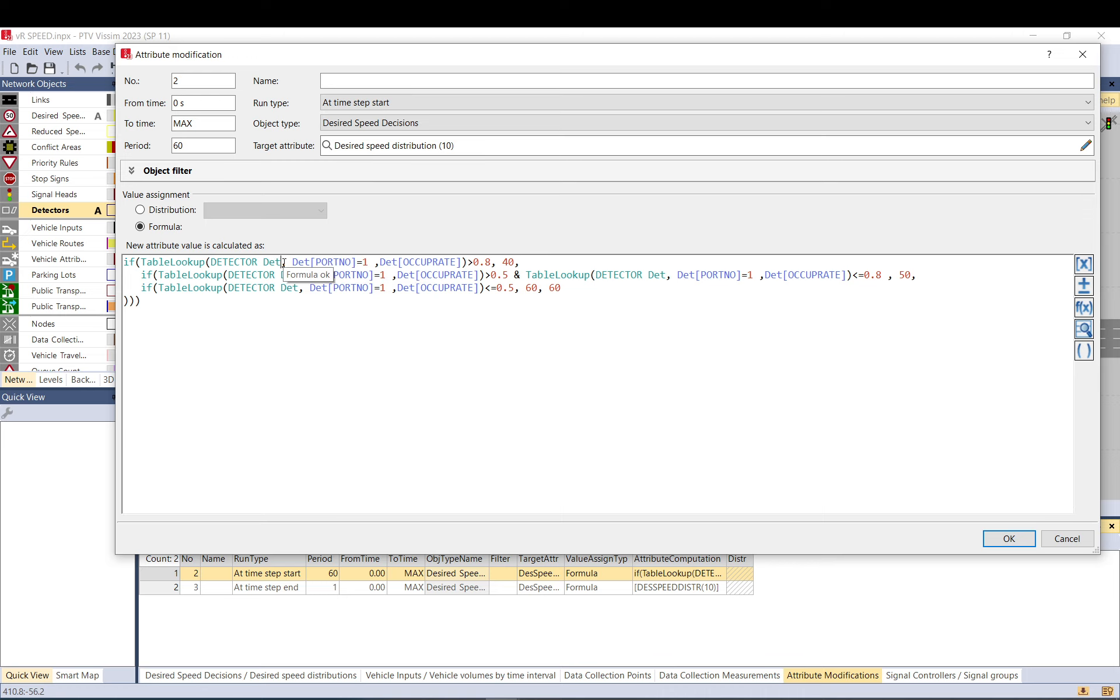
# Examine the port number filter and occupancy rate attribute in the first TableLookup, and close the attribute modification without saving.
pyautogui.doubleClick(301, 263)
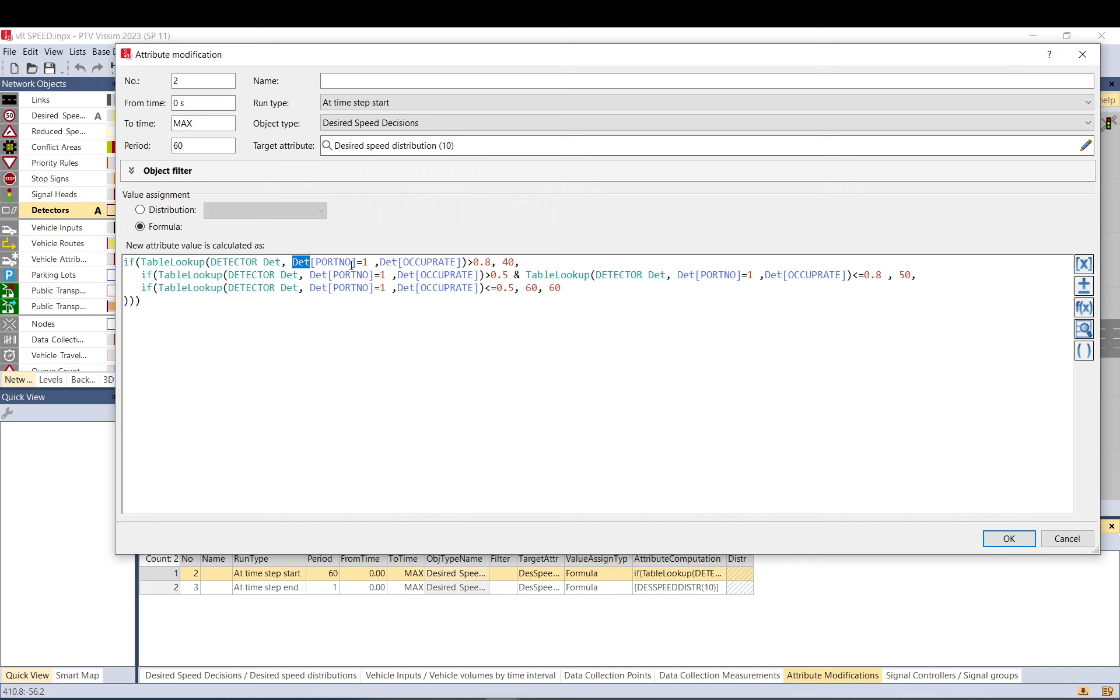
pyautogui.moveTo(369, 263); pyautogui.dragTo(290, 262)
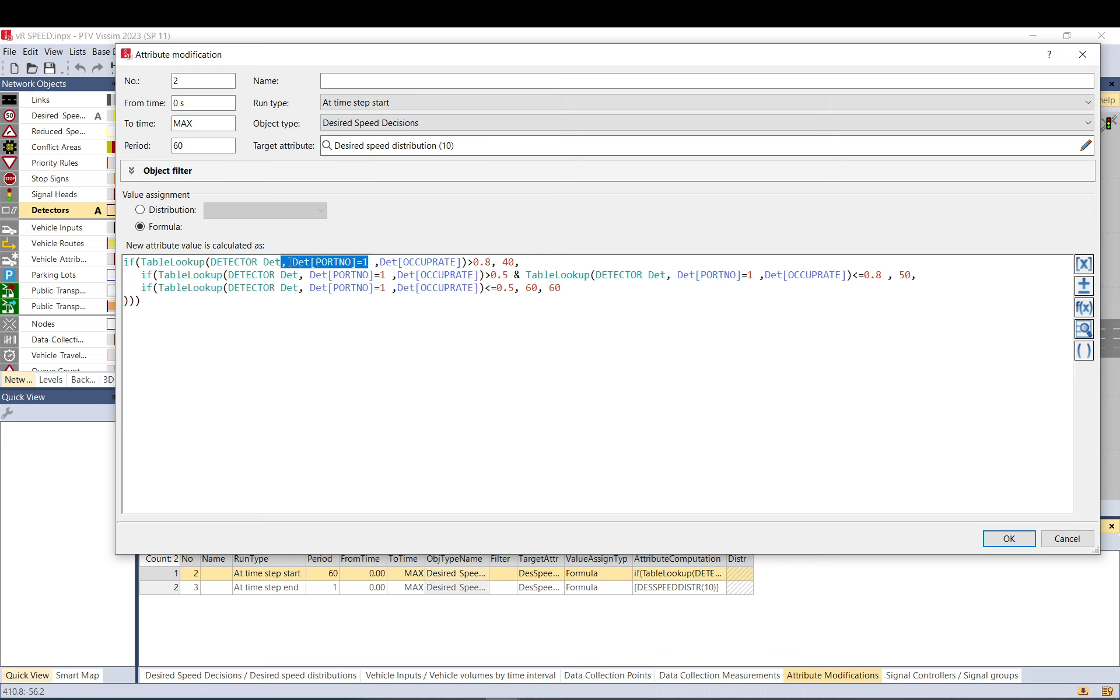
pyautogui.doubleClick(149, 263)
pyautogui.moveTo(141, 263); pyautogui.dragTo(462, 266)
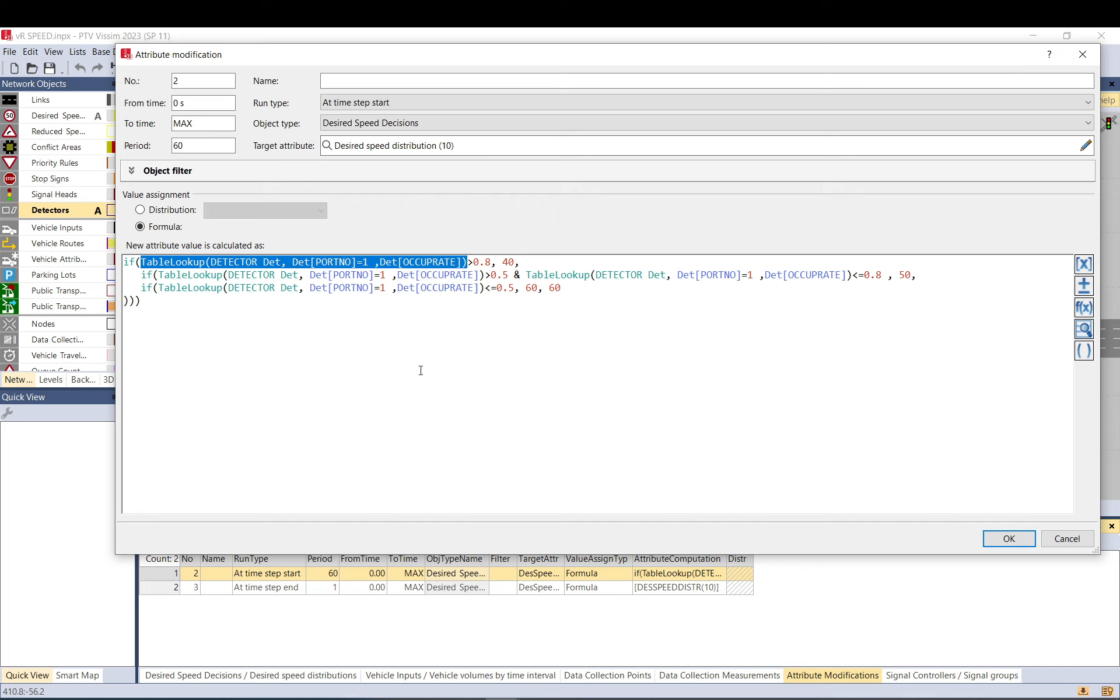
pyautogui.hotkey('shift', 'Left')
pyautogui.click(379, 262)
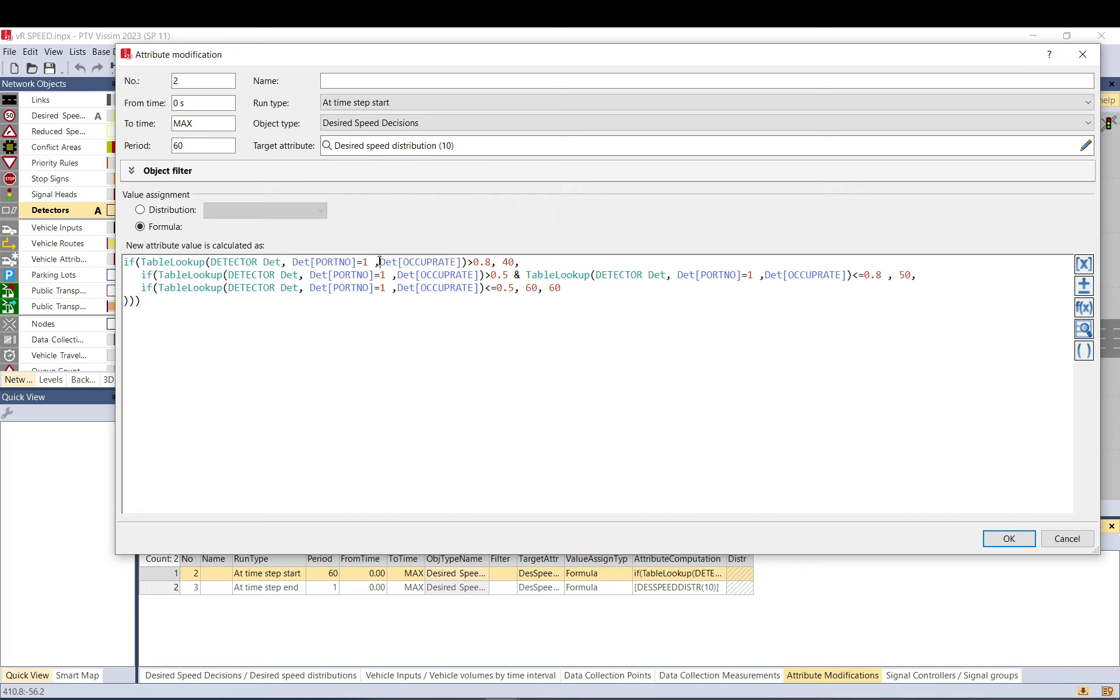
pyautogui.moveTo(379, 262); pyautogui.dragTo(456, 262)
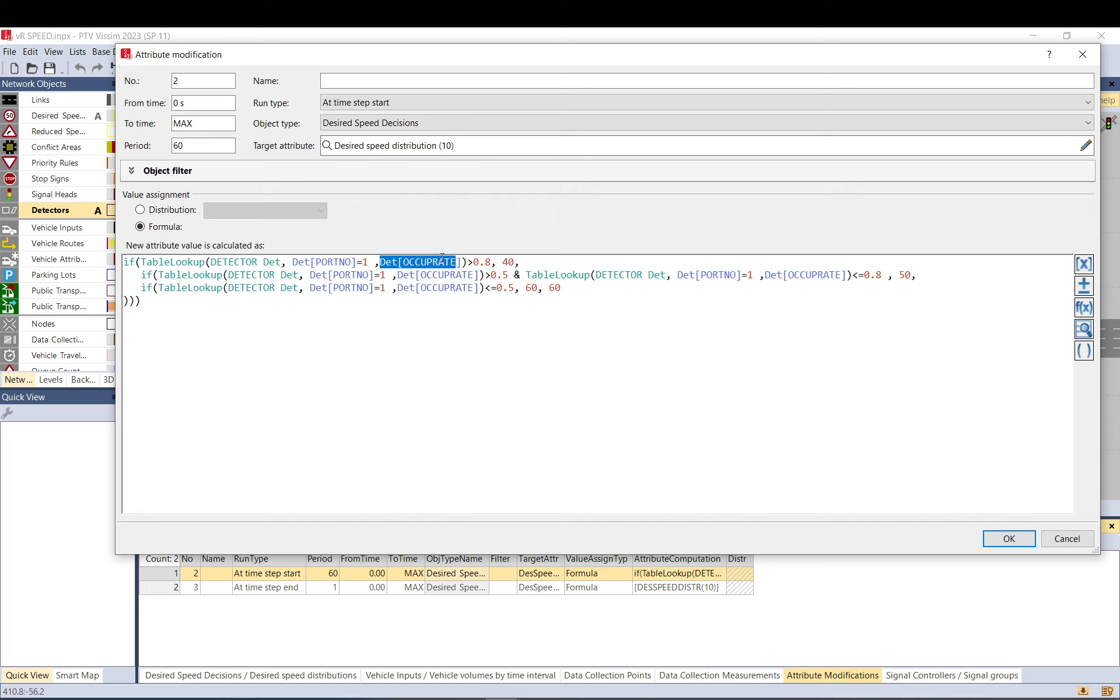
pyautogui.moveTo(473, 261); pyautogui.dragTo(147, 264)
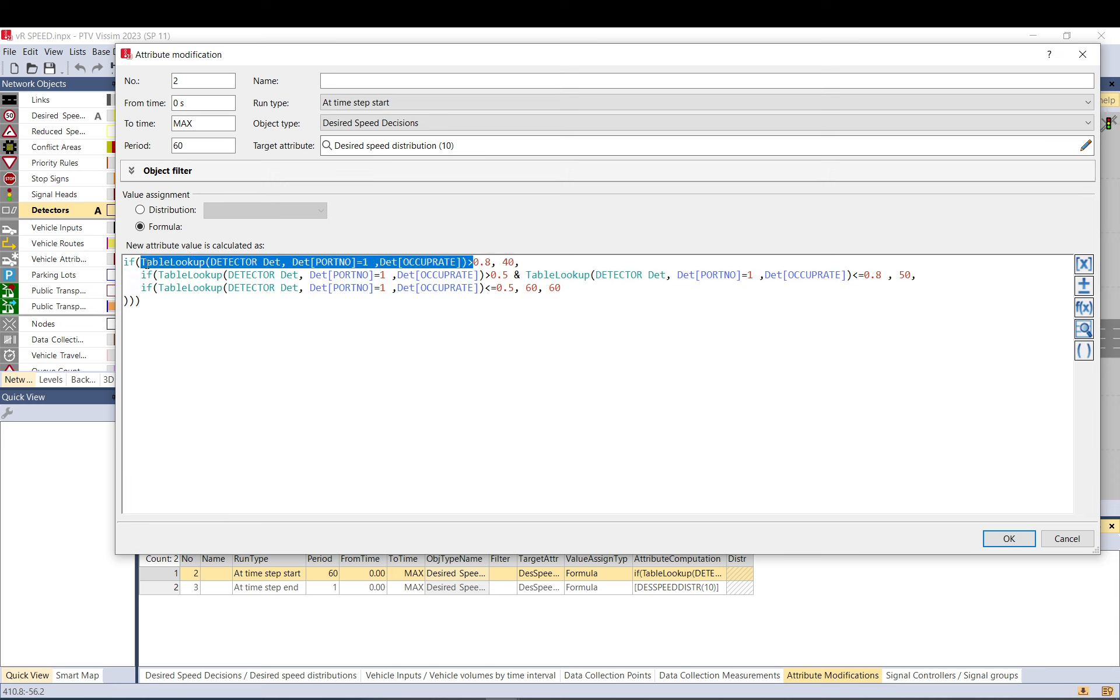
pyautogui.click(380, 262)
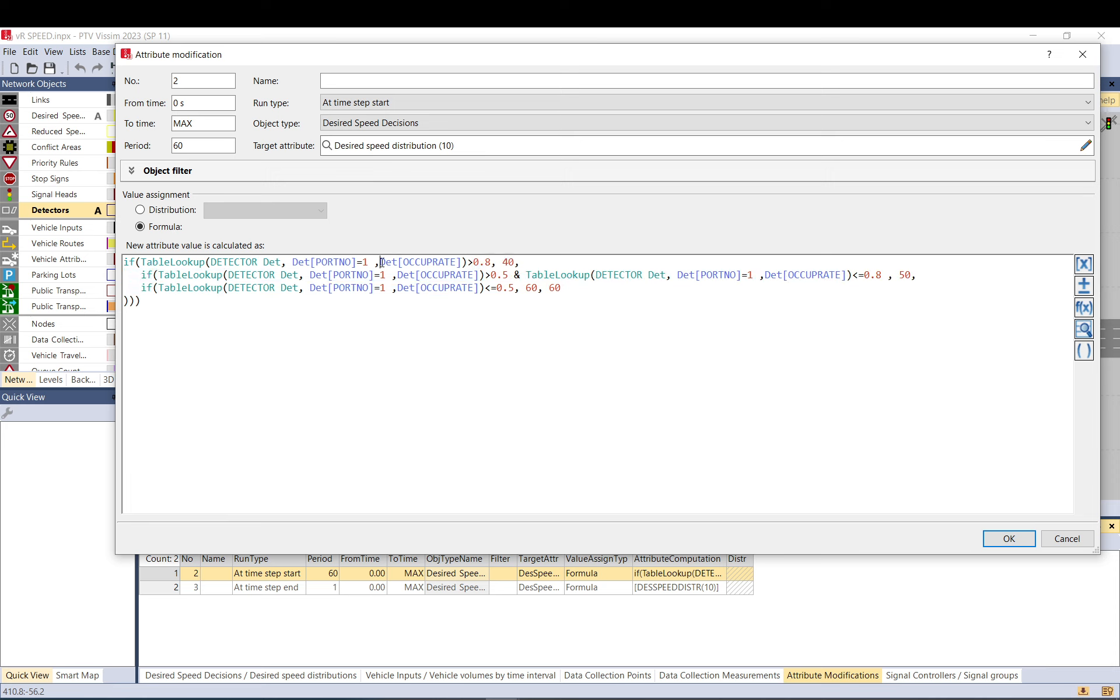
pyautogui.moveTo(380, 262); pyautogui.dragTo(473, 262)
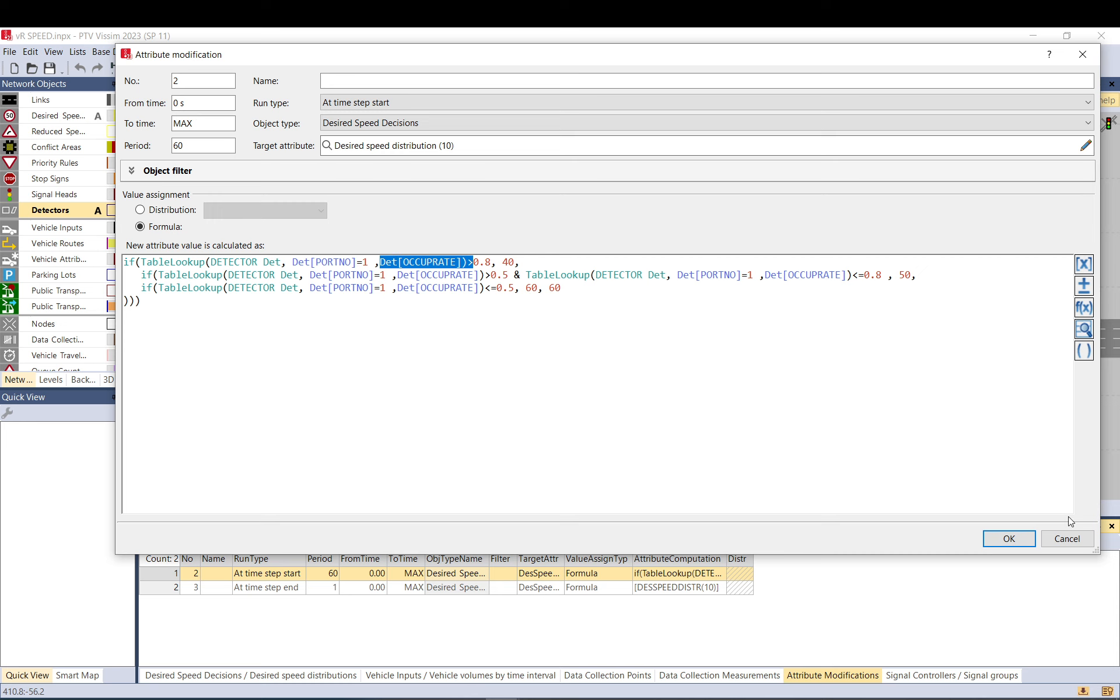
pyautogui.click(1069, 537)
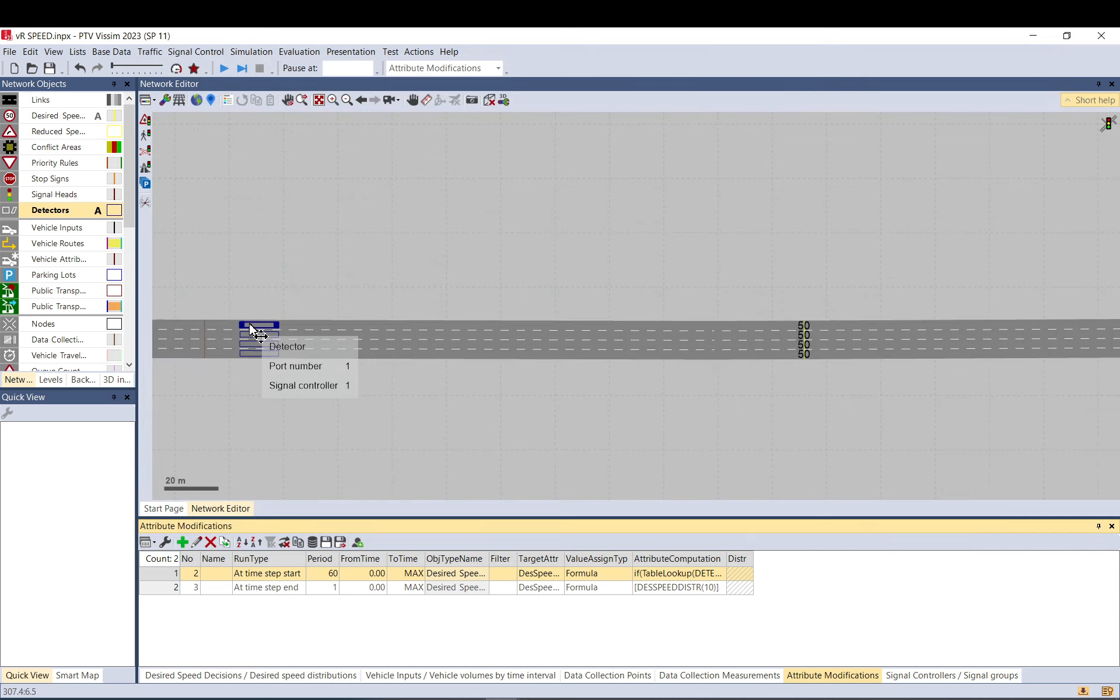
# Read the description of the Occupancy rate attribute in the attribute selection for the uppermost lane's detector.
pyautogui.click(256, 331)
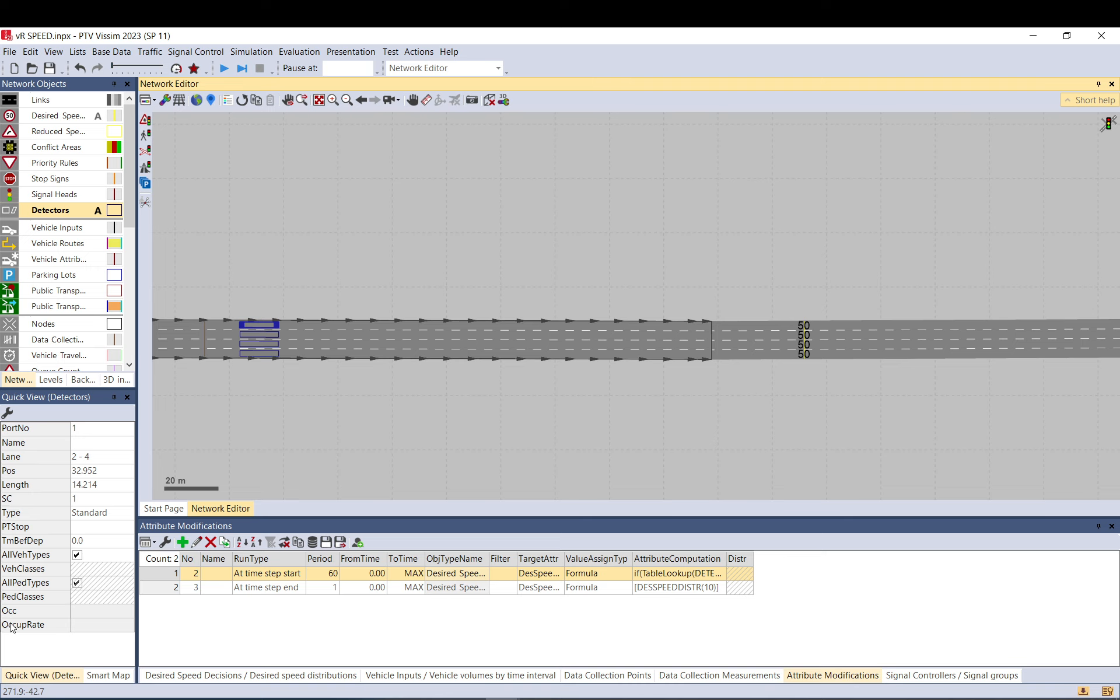
pyautogui.click(7, 413)
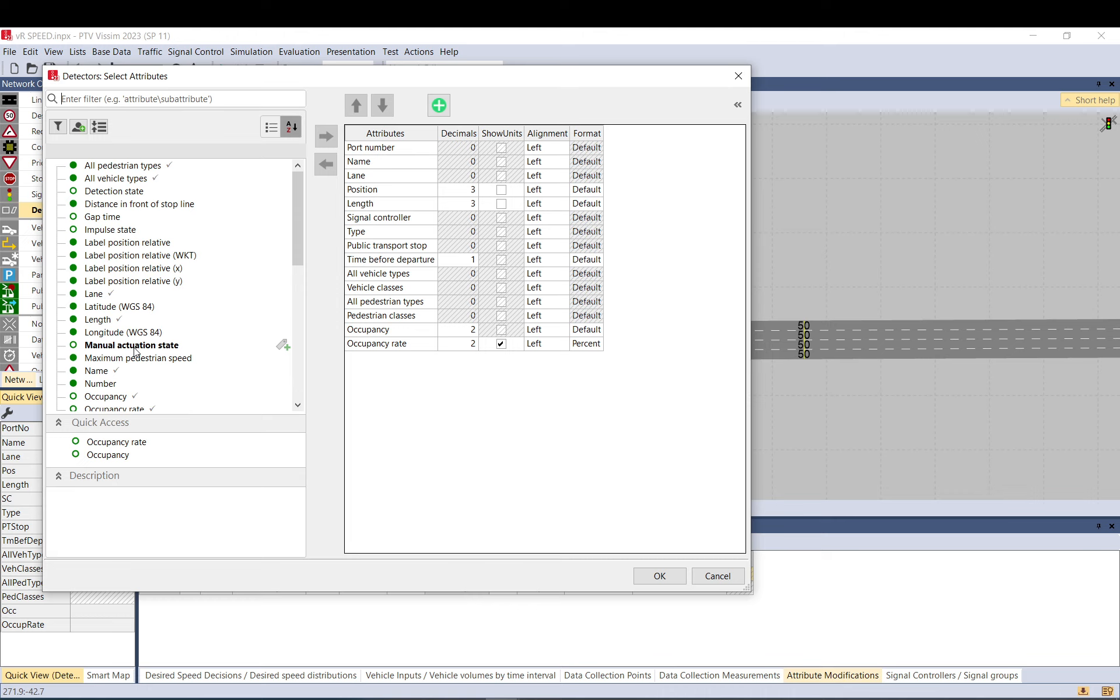
pyautogui.scroll(-1, 213, 358)
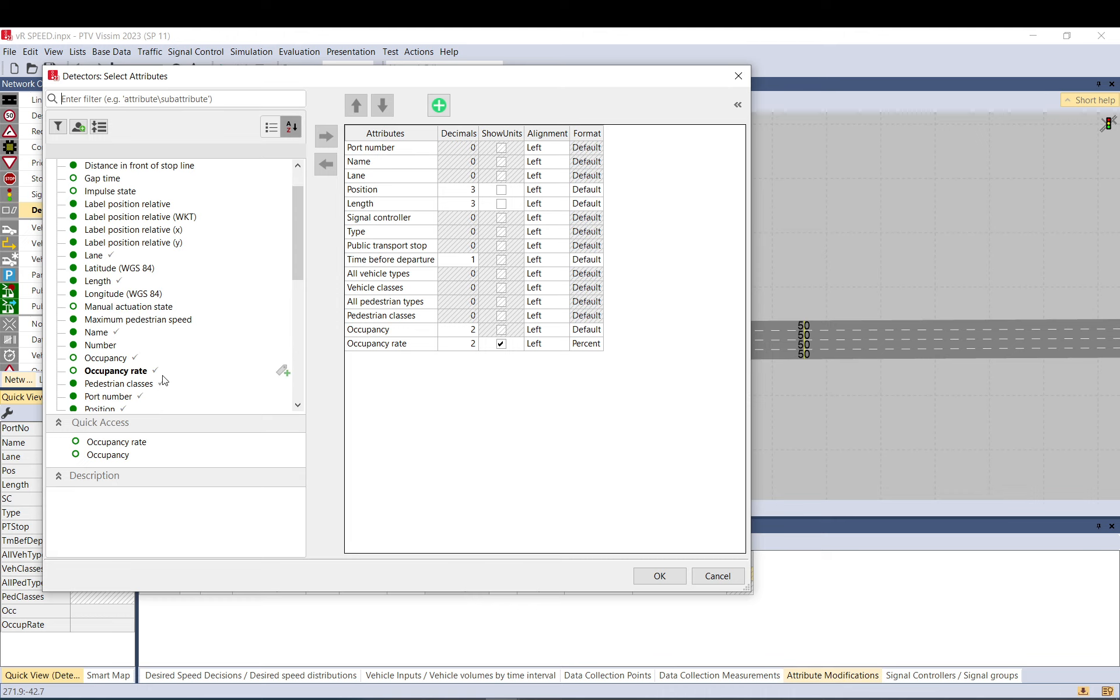
pyautogui.moveTo(127, 371)
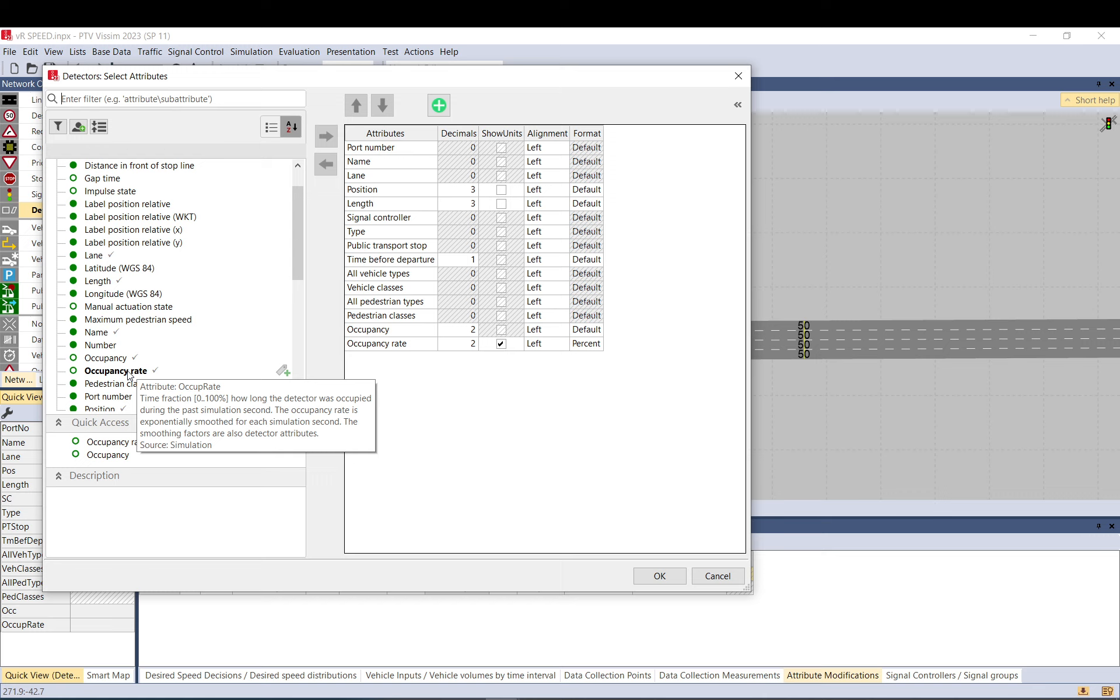
pyautogui.click(130, 372)
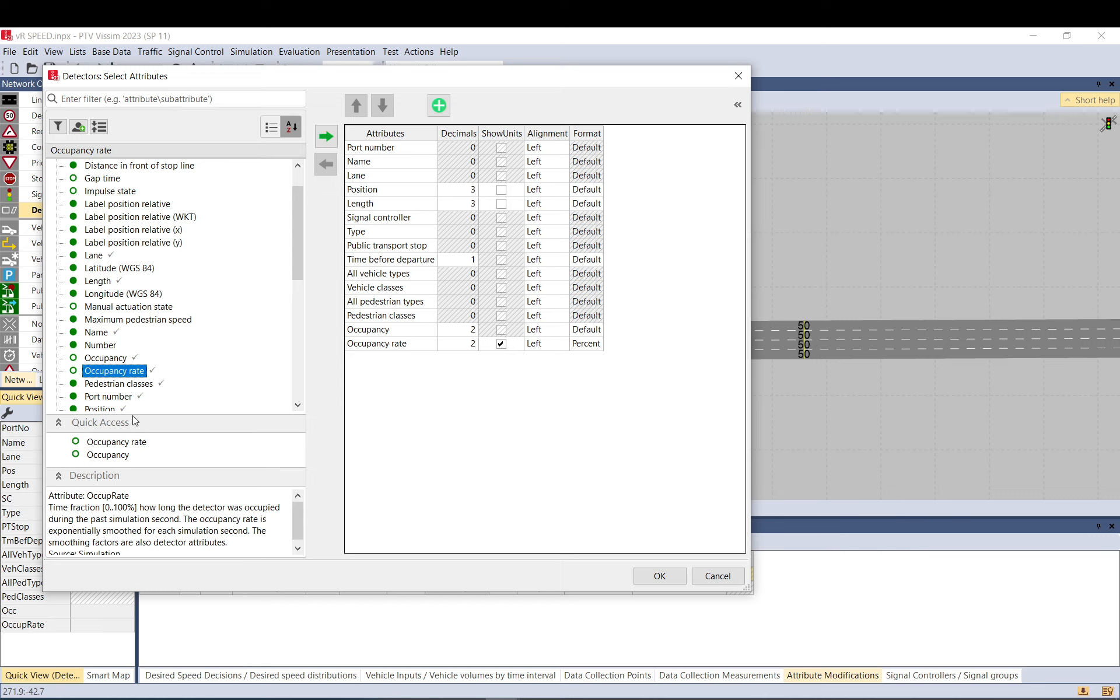
pyautogui.moveTo(86, 496); pyautogui.dragTo(134, 494)
pyautogui.moveTo(100, 507); pyautogui.dragTo(177, 518)
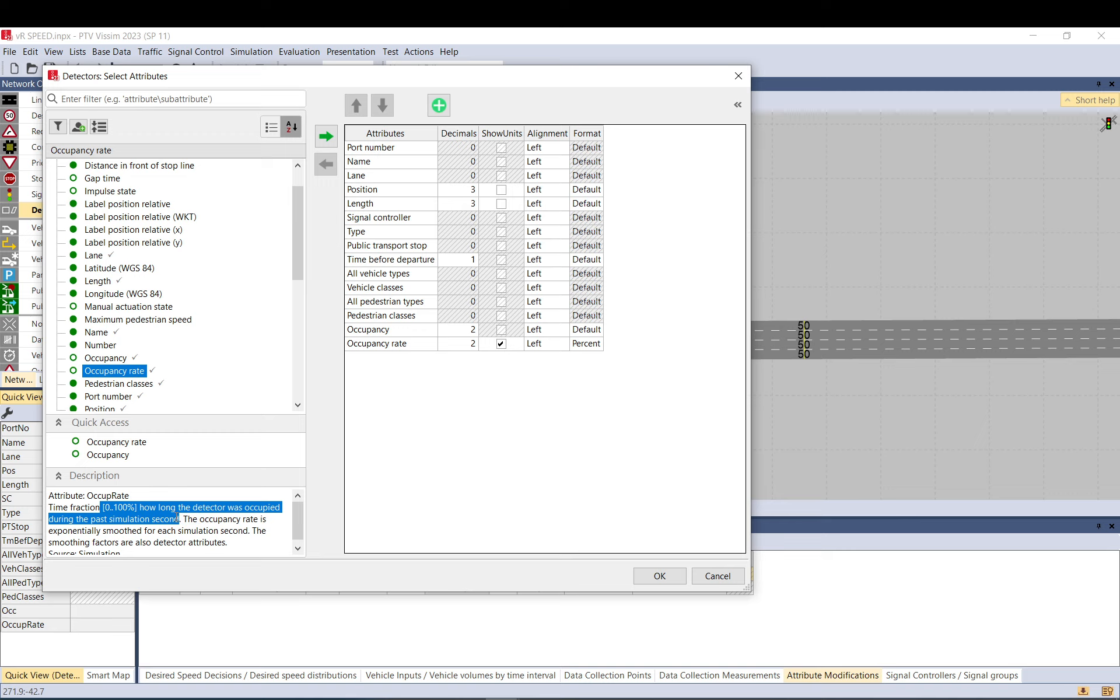
pyautogui.moveTo(49, 531); pyautogui.dragTo(235, 529)
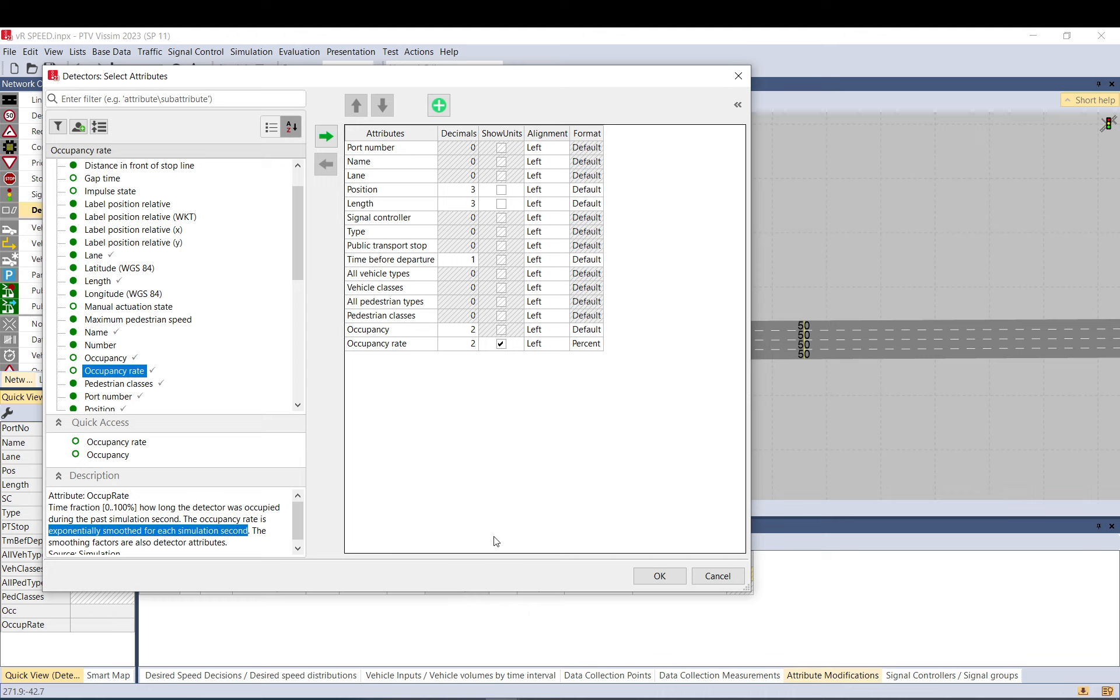
# Finish reading the Occupancy rate description, close the attribute selection without changes, and reopen attribute modification 2.
pyautogui.moveTo(226, 542); pyautogui.dragTo(140, 506)
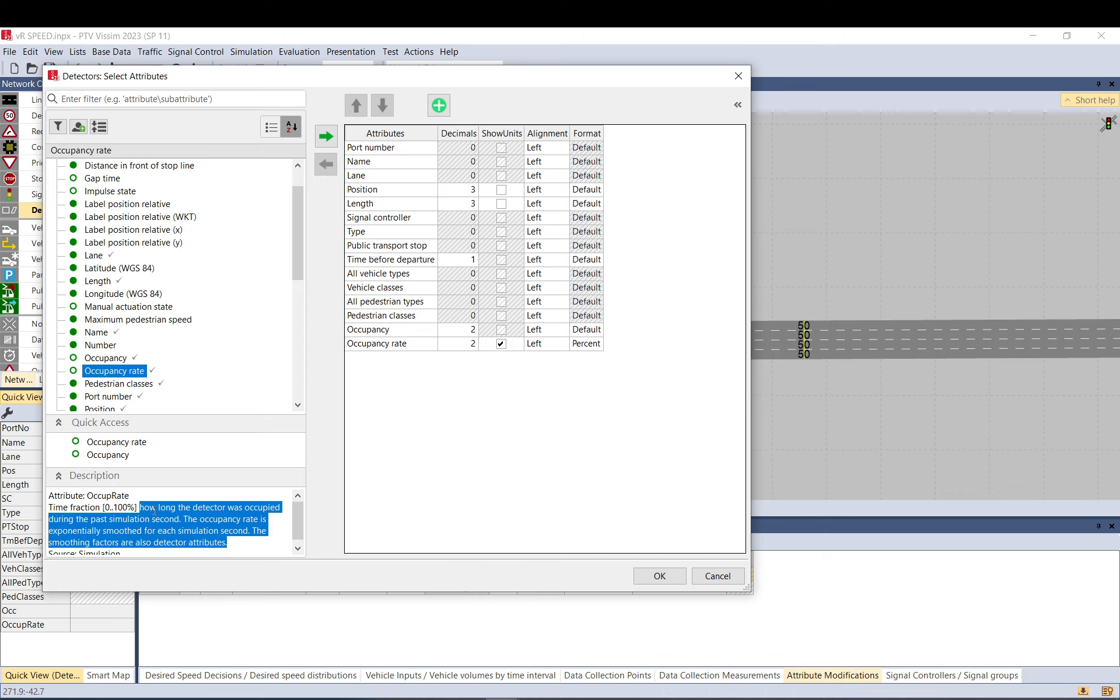
pyautogui.click(736, 571)
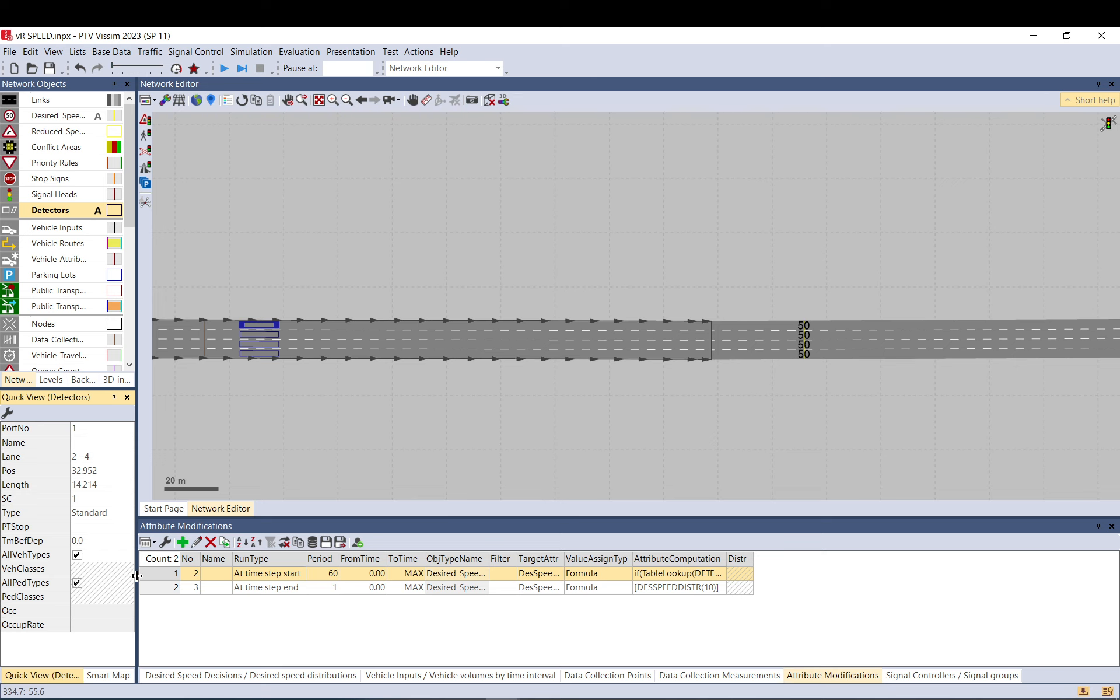
pyautogui.click(162, 578)
pyautogui.doubleClick(162, 579)
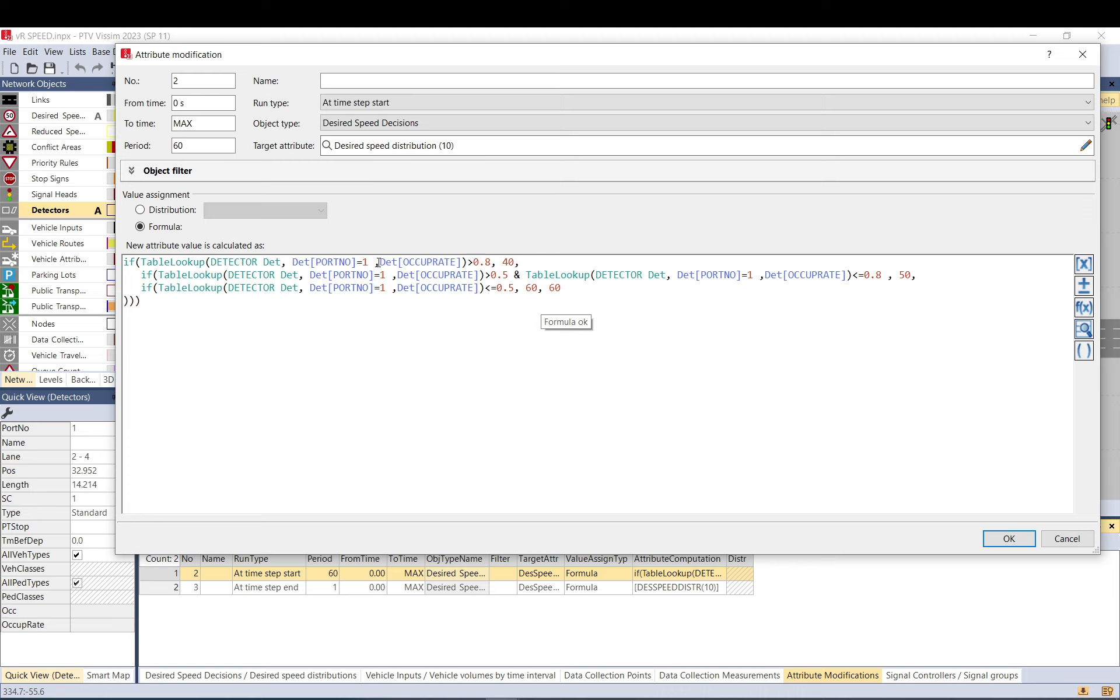
# Examine the complete TableLookup expression in the formula's first condition, from the occupancy rate attribute back to the function name.
pyautogui.moveTo(380, 262); pyautogui.dragTo(477, 257)
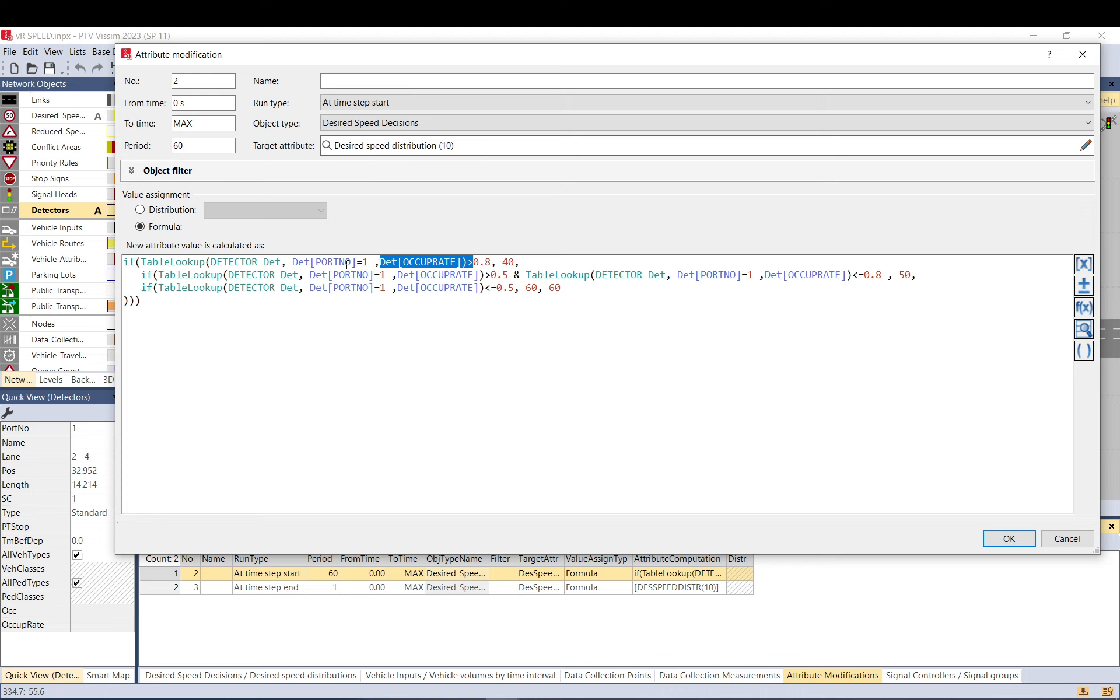
pyautogui.click(470, 262)
pyautogui.hotkey('shift', 'Left')
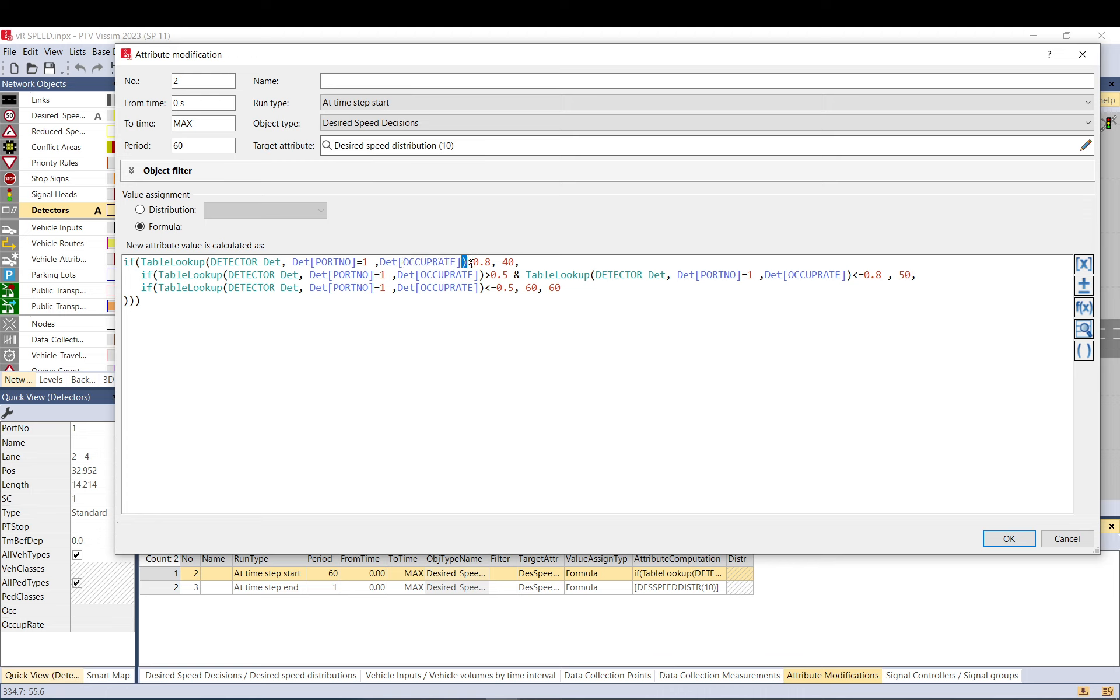
pyautogui.hotkey('shift', 'Left')
pyautogui.hotkey('shift', 'Left')
pyautogui.hotkey('shift', 'Left')
pyautogui.hotkey('shift', 'Left')
pyautogui.hotkey('shift', 'Left')
pyautogui.hotkey('shift', 'Left')
pyautogui.hotkey('shift', 'Left')
pyautogui.hotkey('shift', 'Left')
pyautogui.hotkey('shift', 'Left')
pyautogui.hotkey('shift', 'Left')
pyautogui.hotkey('shift', 'Left')
pyautogui.hotkey('shift', 'Left')
pyautogui.hotkey('shift', 'Left')
pyautogui.hotkey('shift', 'Left')
pyautogui.hotkey('shift', 'Left')
pyautogui.hotkey('shift', 'Left')
pyautogui.hotkey('shift', 'Left')
pyautogui.hotkey('shift', 'Left')
pyautogui.hotkey('shift', 'Left')
pyautogui.hotkey('shift', 'Left')
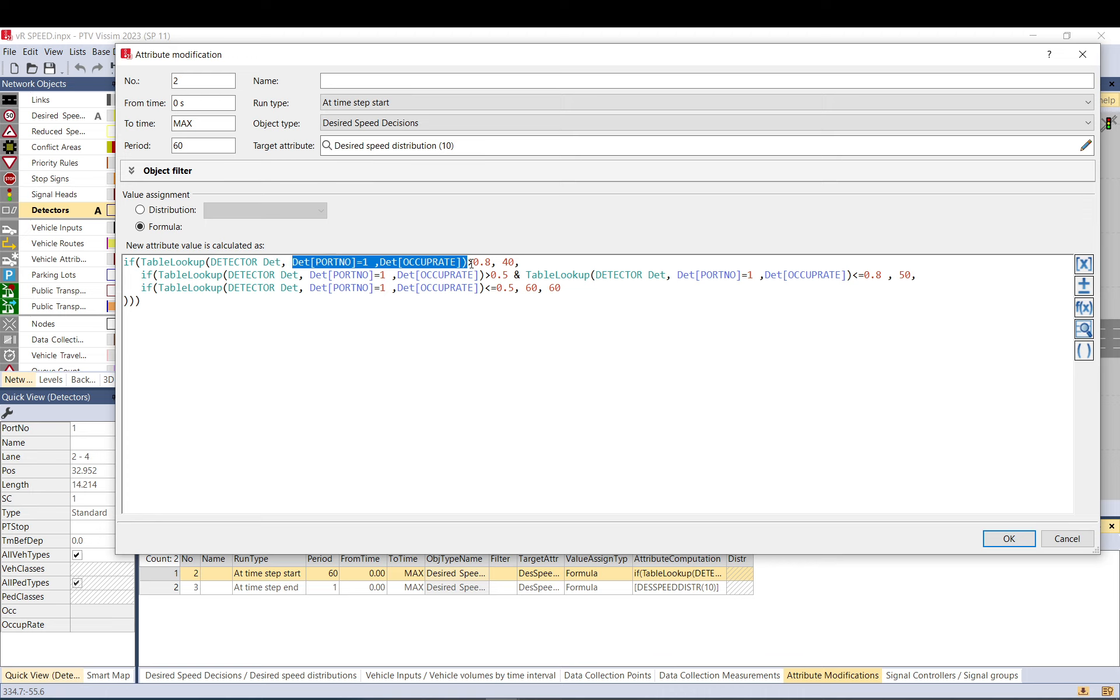
pyautogui.hotkey('shift', 'Left')
pyautogui.hotkey('shift', 'Left')
pyautogui.hotkey('shift', 'Left')
pyautogui.hotkey('shift', 'Left')
pyautogui.hotkey('shift', 'Left')
pyautogui.hotkey('shift', 'Left')
pyautogui.hotkey('shift', 'Left')
pyautogui.hotkey('shift', 'Left')
pyautogui.hotkey('shift', 'Left')
pyautogui.hotkey('shift', 'Left')
pyautogui.hotkey('shift', 'Left')
pyautogui.hotkey('shift', 'Left')
pyautogui.hotkey('shift', 'Left')
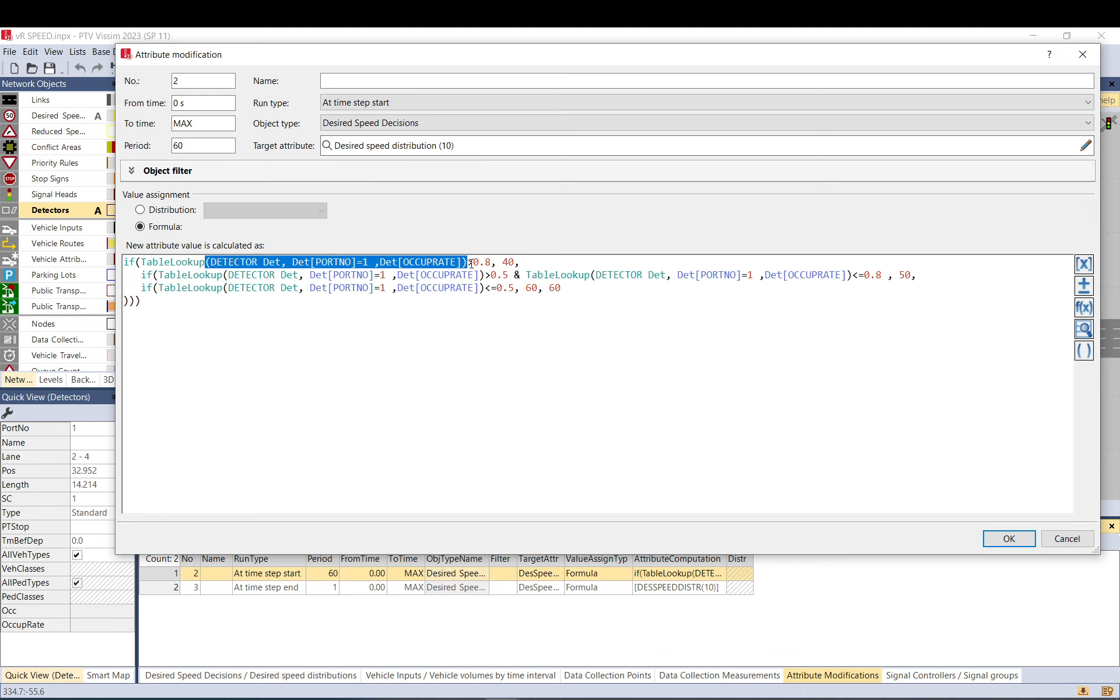
pyautogui.hotkey('shift', 'Left')
pyautogui.hotkey('shift', 'Left')
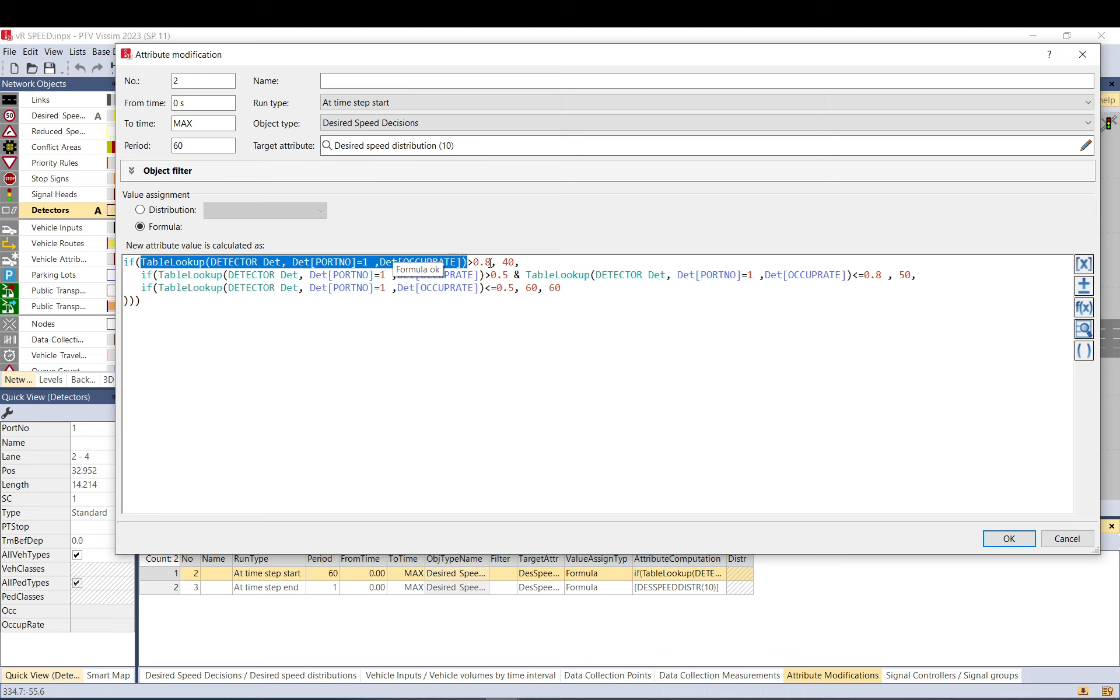
# Examine the first condition's 0.8 occupancy threshold and the speed distribution 40 assigned when it is true.
pyautogui.moveTo(491, 261)
pyautogui.mouseDown()
pyautogui.moveTo(456, 262)
pyautogui.moveTo(474, 262)
pyautogui.mouseUp()
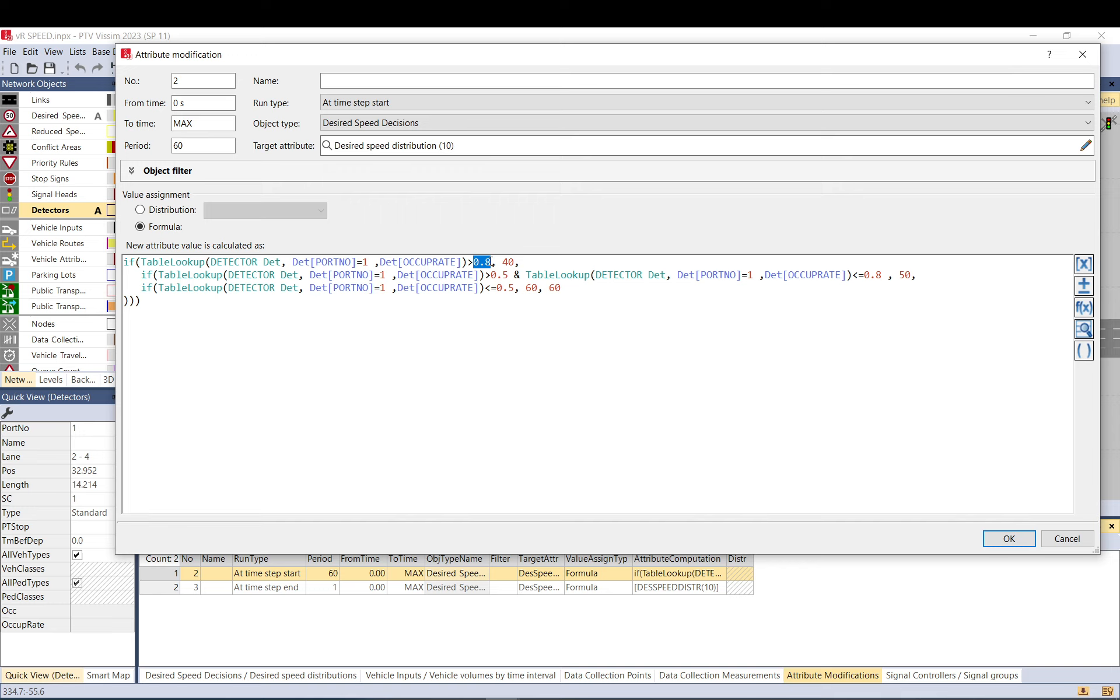
pyautogui.doubleClick(508, 262)
pyautogui.doubleClick(127, 262)
pyautogui.moveTo(491, 262); pyautogui.dragTo(174, 266)
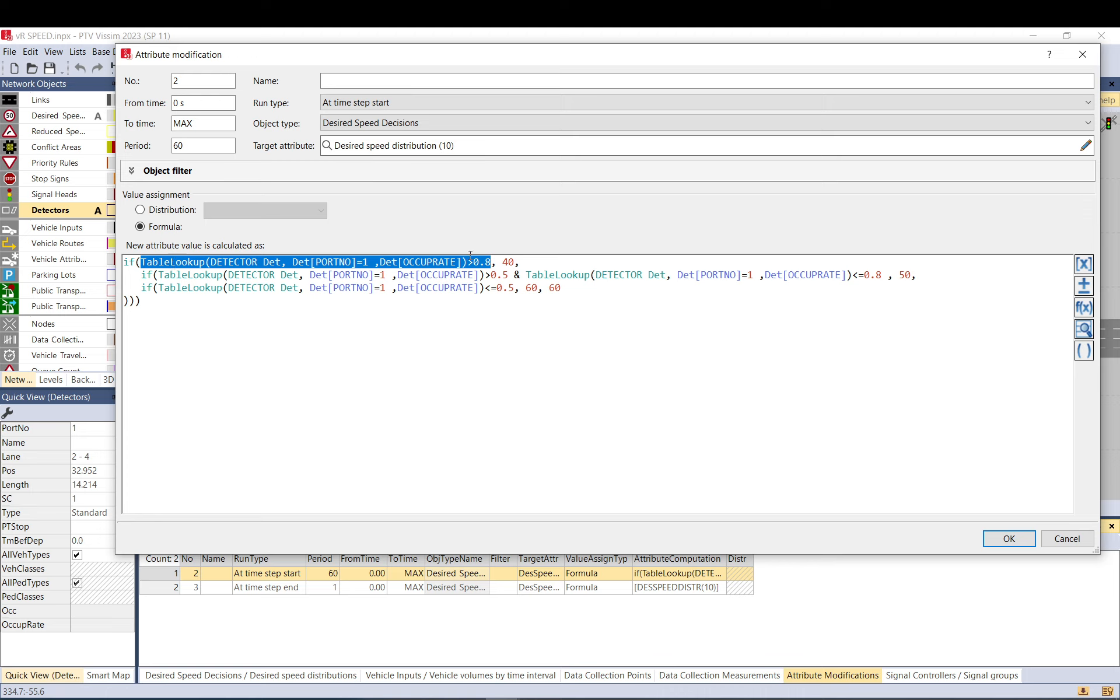
pyautogui.moveTo(503, 262); pyautogui.dragTo(515, 263)
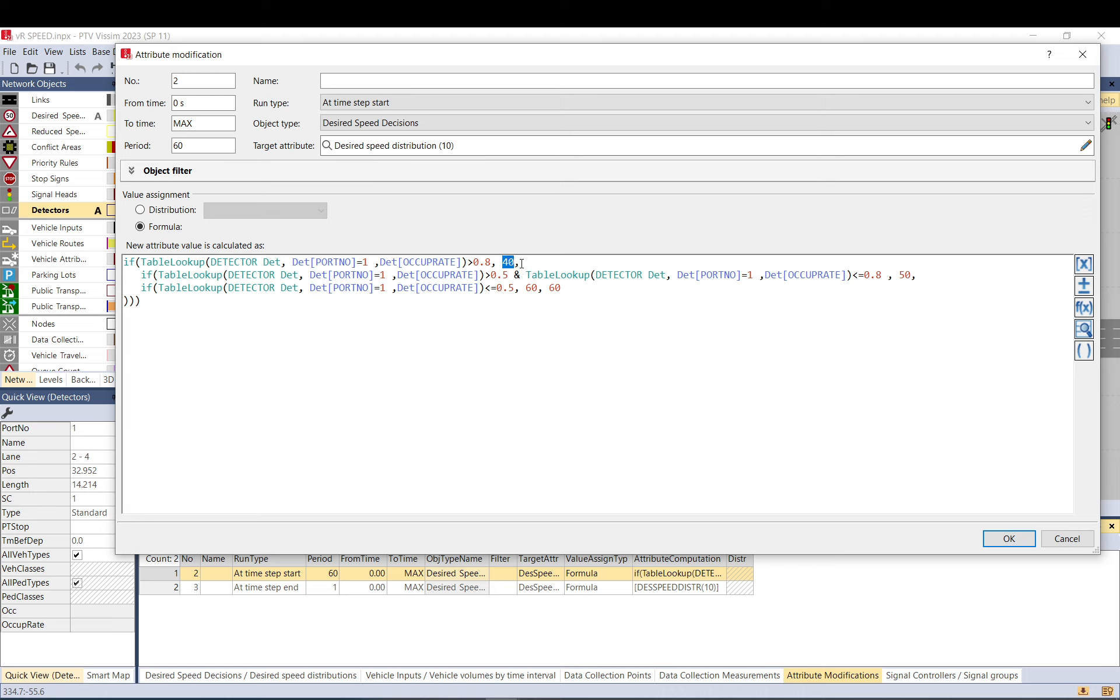
# Examine the nested if statements that form the false branch of the formula's first condition.
pyautogui.moveTo(522, 262); pyautogui.dragTo(568, 299)
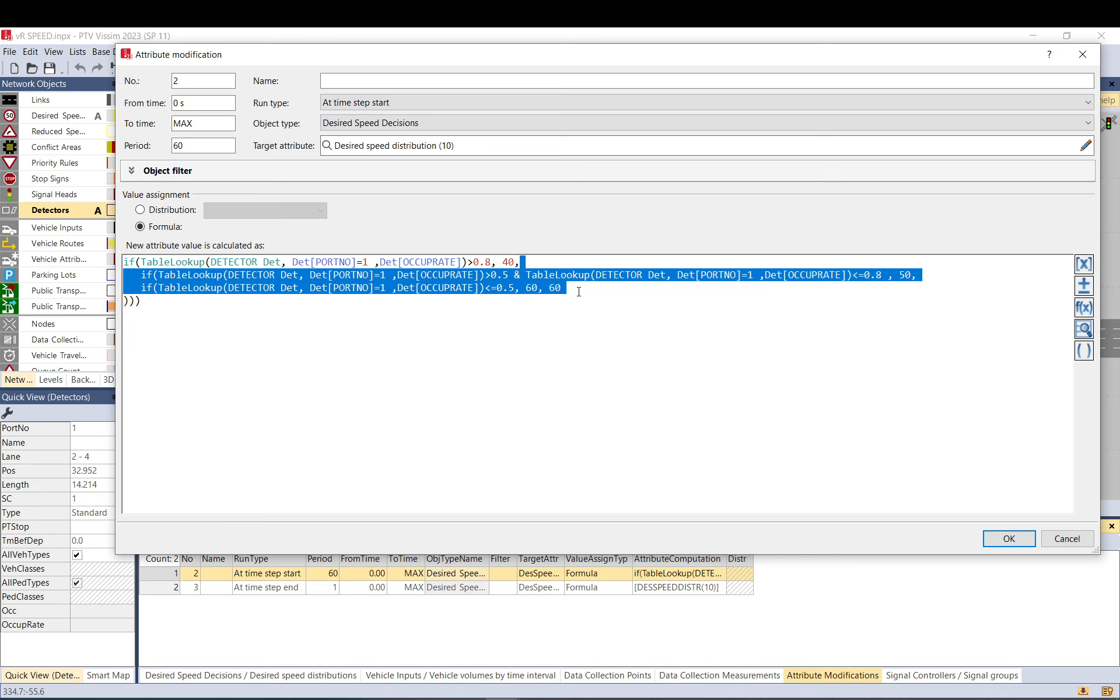
pyautogui.moveTo(183, 302); pyautogui.dragTo(135, 302)
pyautogui.click(423, 315)
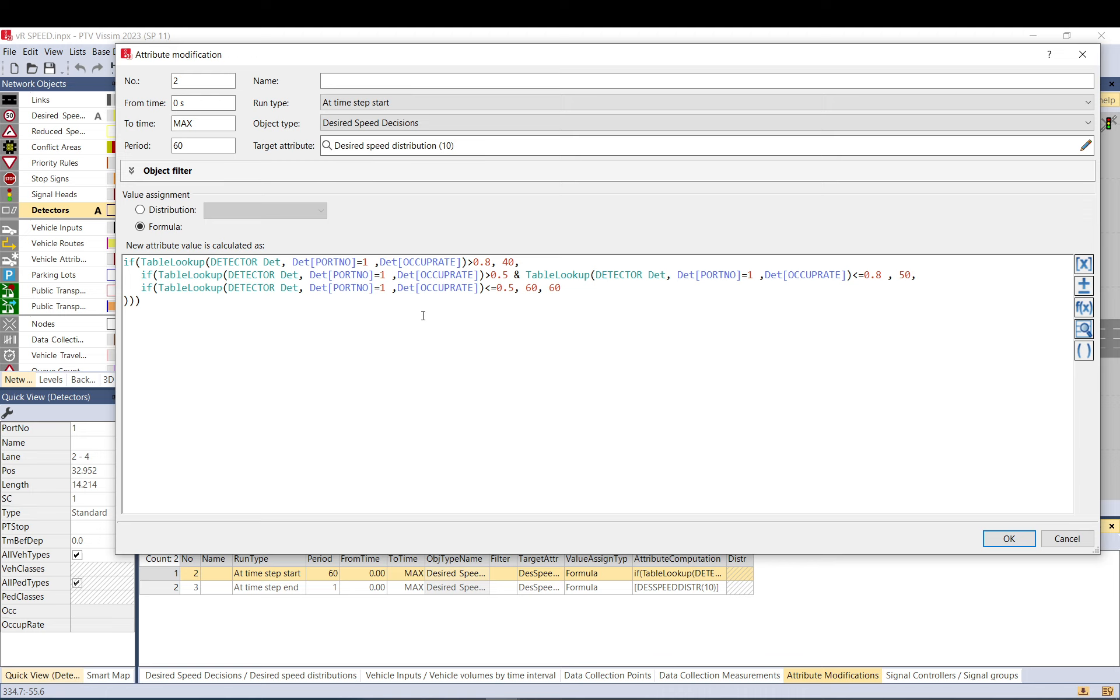
pyautogui.doubleClick(144, 275)
pyautogui.click(550, 262)
pyautogui.hotkey('ctrl', 'a')
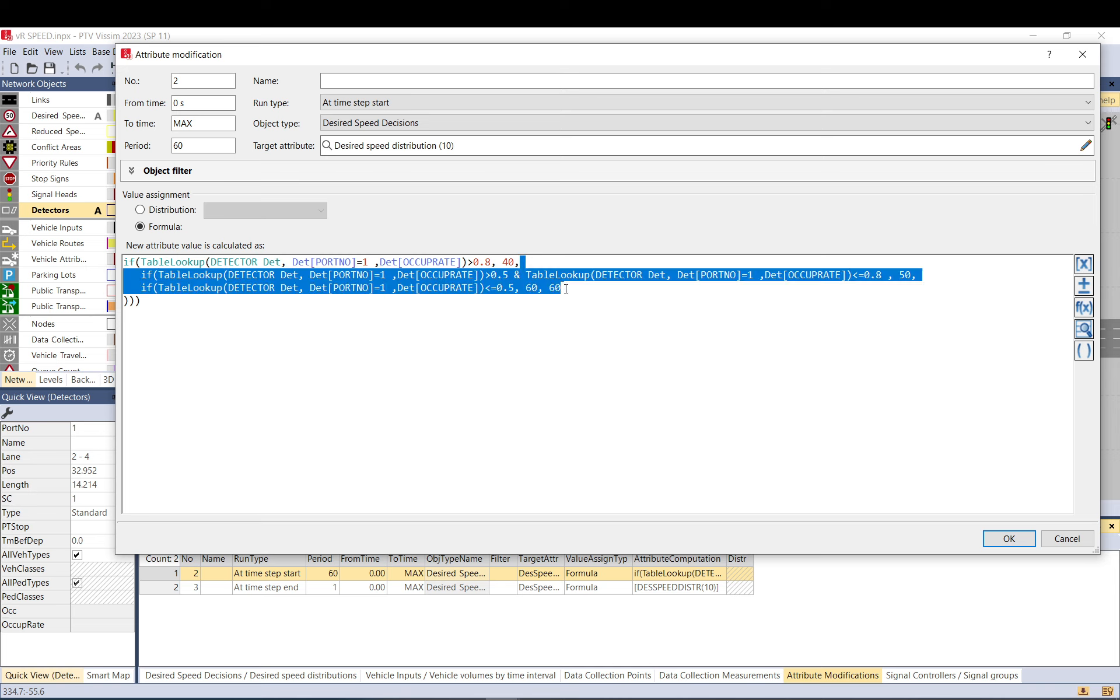
pyautogui.click(548, 354)
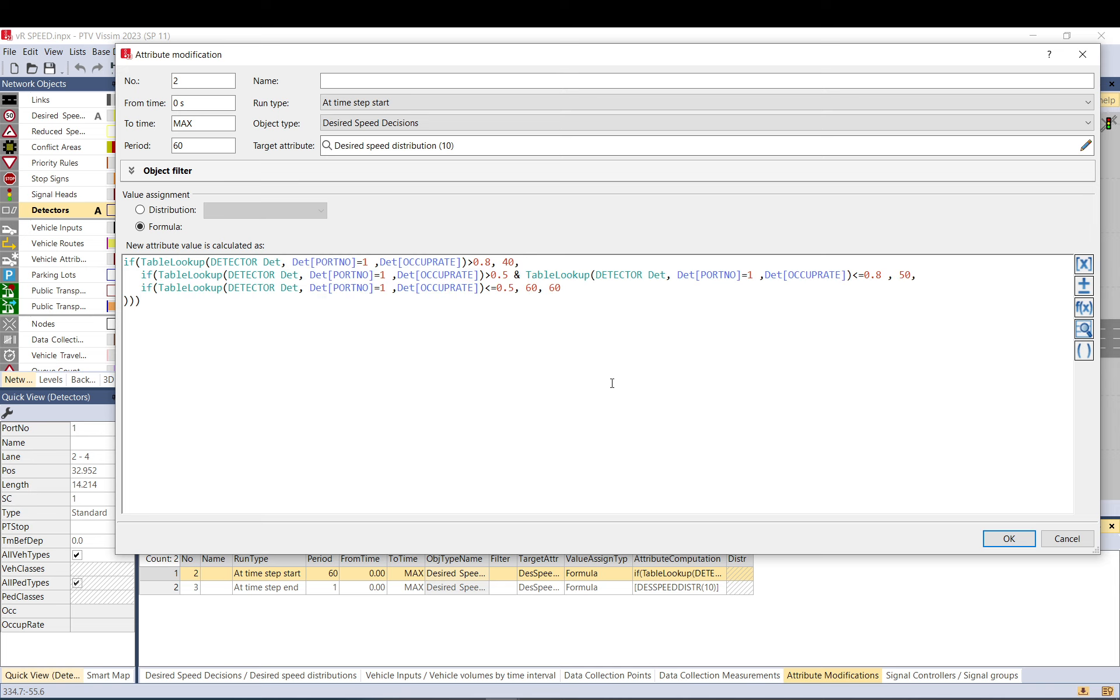
# Read the description of the If (b, w, f) function in the function list and close the list without inserting anything.
pyautogui.press('Return')
pyautogui.click(1084, 308)
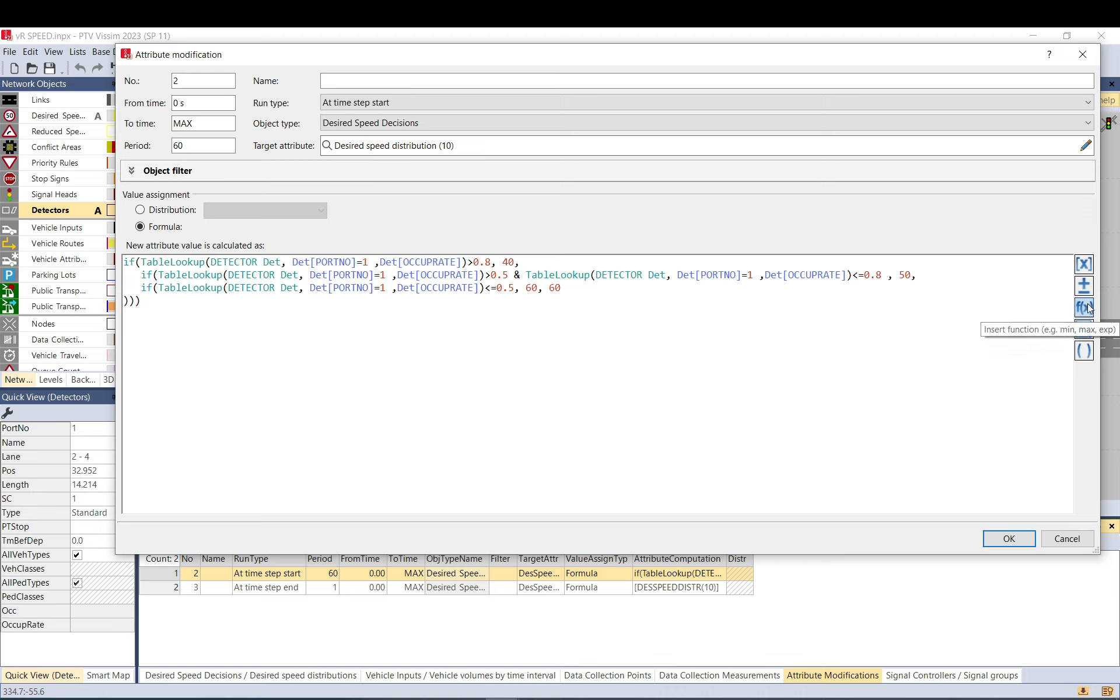
pyautogui.moveTo(353, 233); pyautogui.dragTo(353, 269)
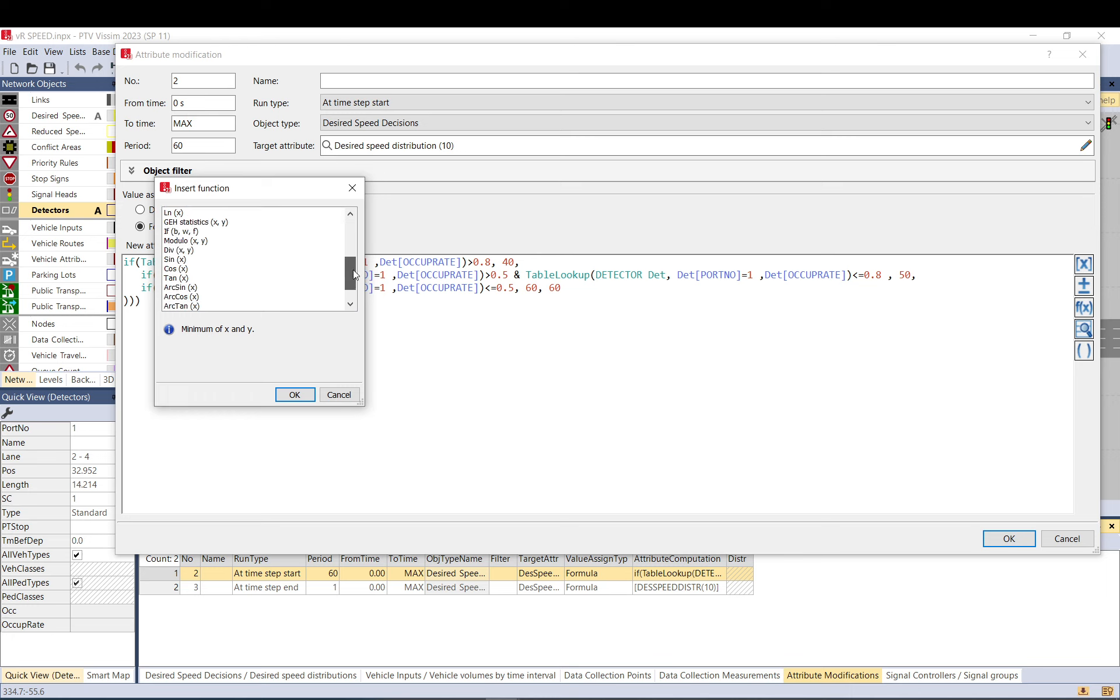
pyautogui.click(195, 232)
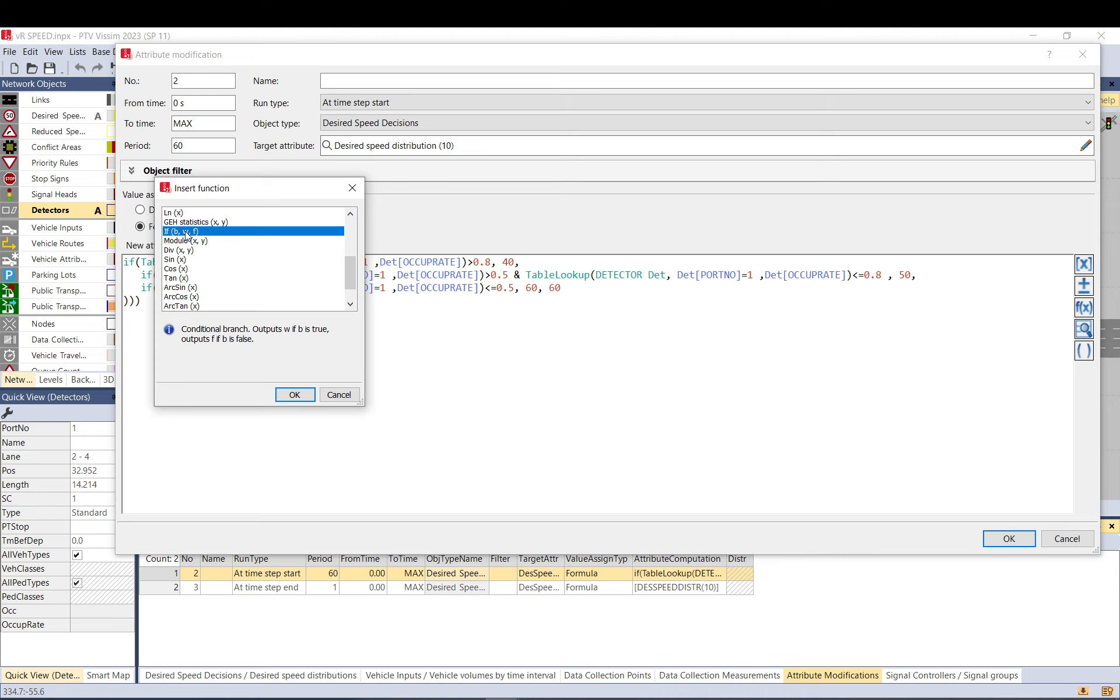
pyautogui.click(337, 391)
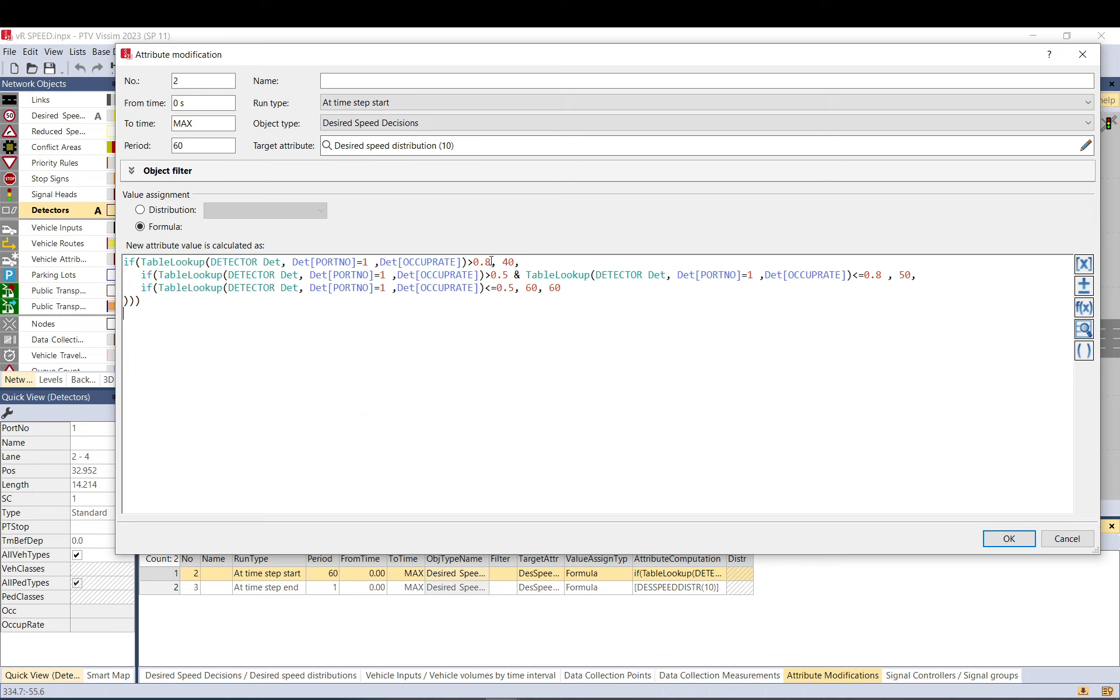
# Examine the second if statement: its >0.5 and <=0.8 occupancy conditions, the & operator joining them, and the true value 50.
pyautogui.moveTo(491, 262); pyautogui.dragTo(456, 262)
pyautogui.moveTo(141, 274); pyautogui.dragTo(927, 276)
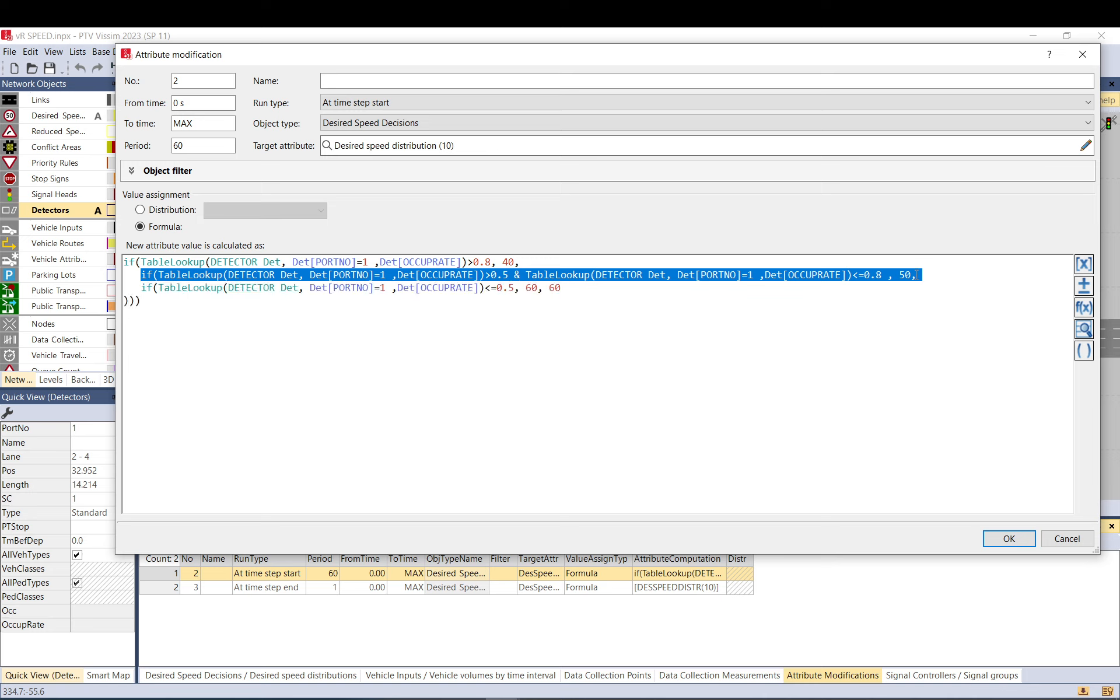
pyautogui.click(159, 275)
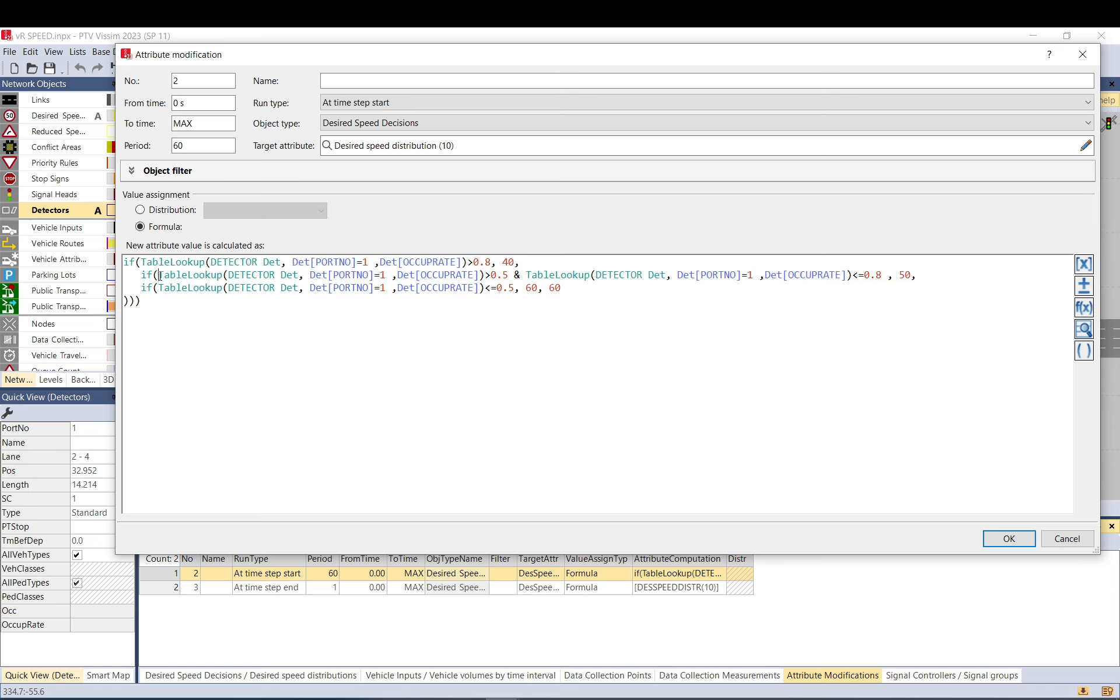
pyautogui.moveTo(160, 275); pyautogui.dragTo(883, 275)
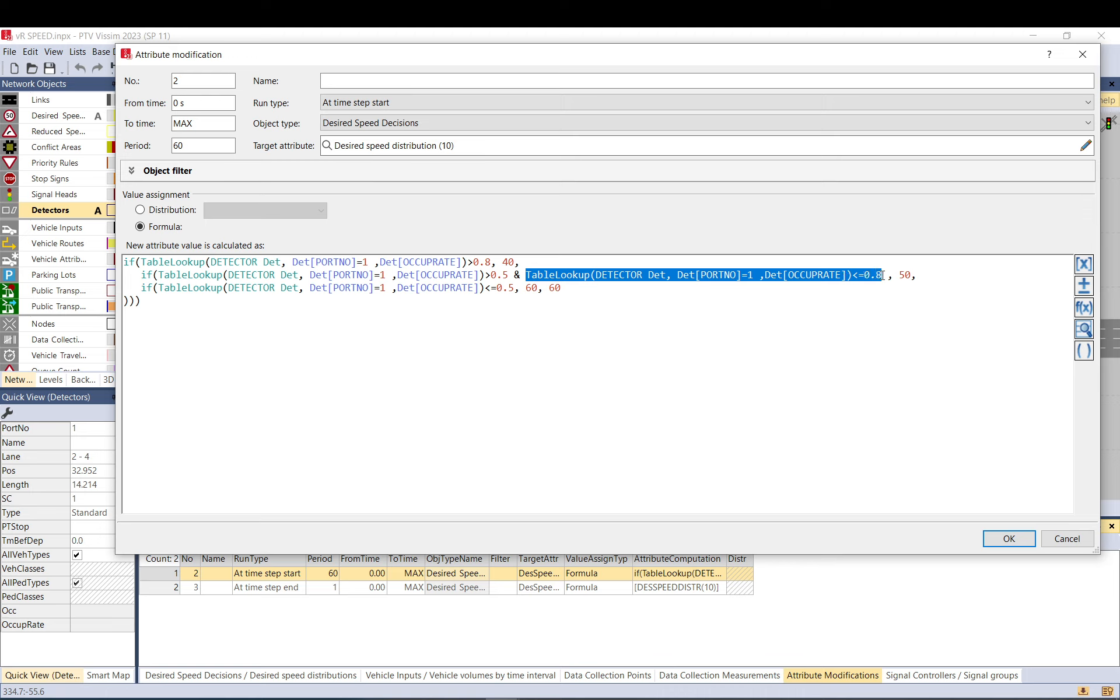
pyautogui.doubleClick(517, 274)
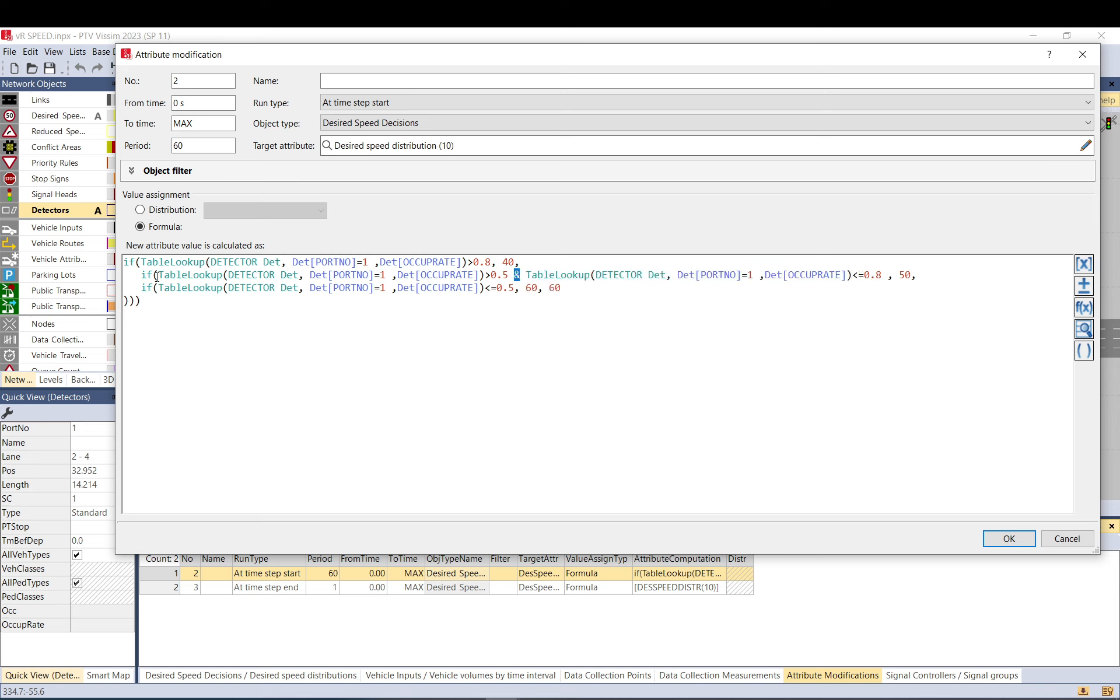
pyautogui.moveTo(156, 276); pyautogui.dragTo(512, 275)
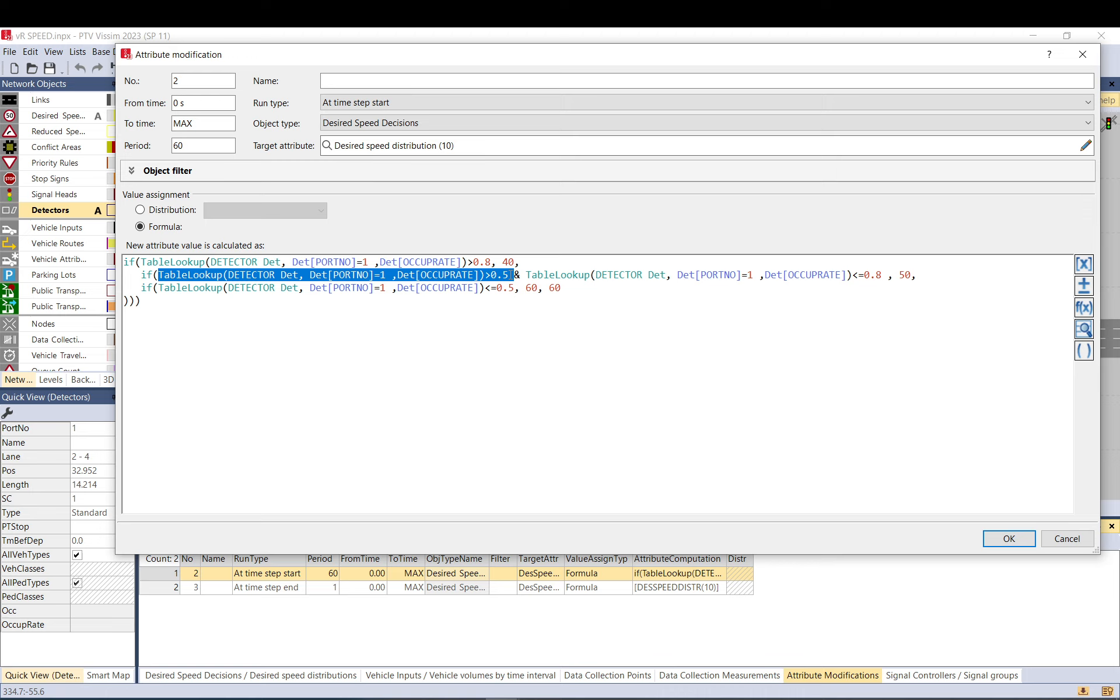
pyautogui.doubleClick(517, 276)
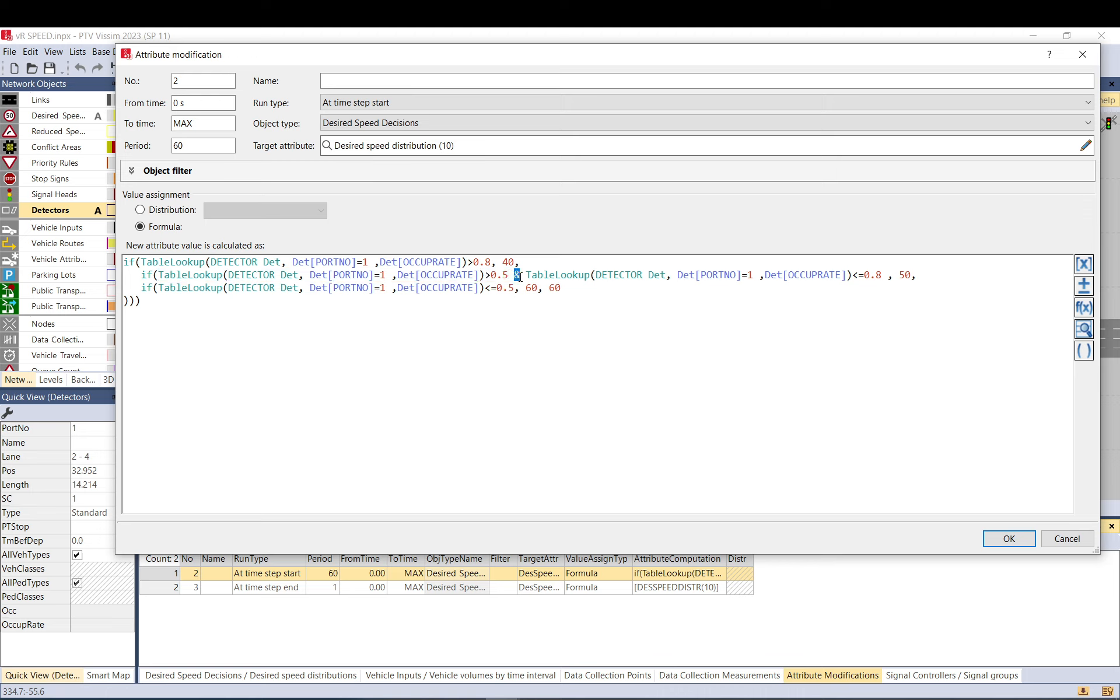
pyautogui.moveTo(525, 276); pyautogui.dragTo(883, 276)
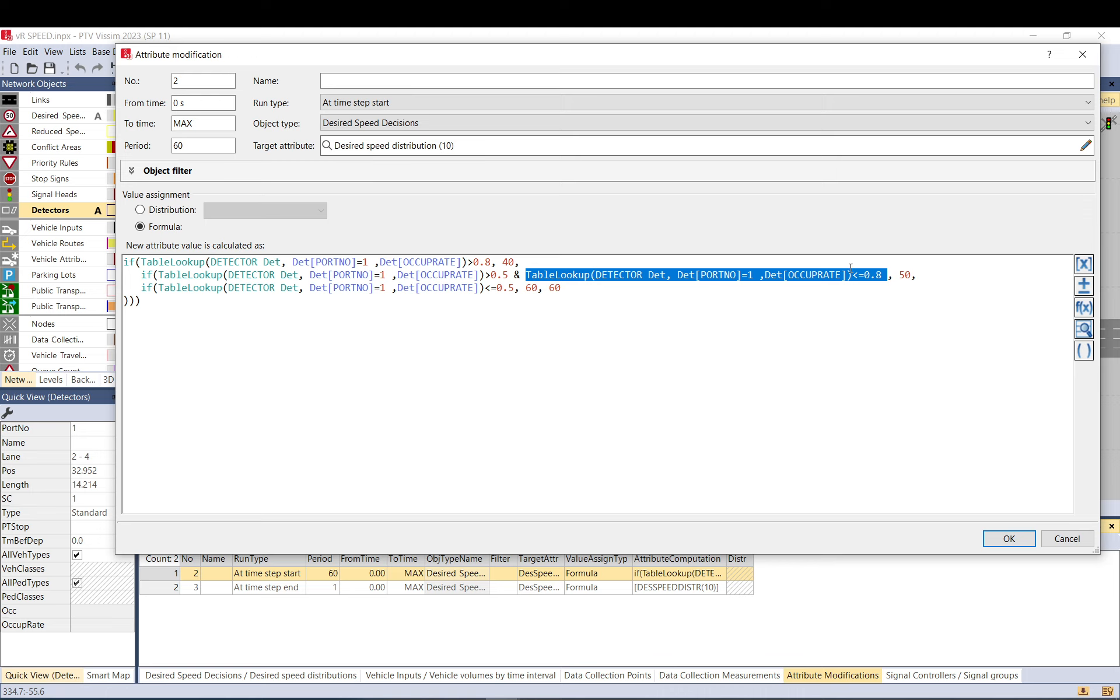
pyautogui.moveTo(899, 275); pyautogui.dragTo(912, 276)
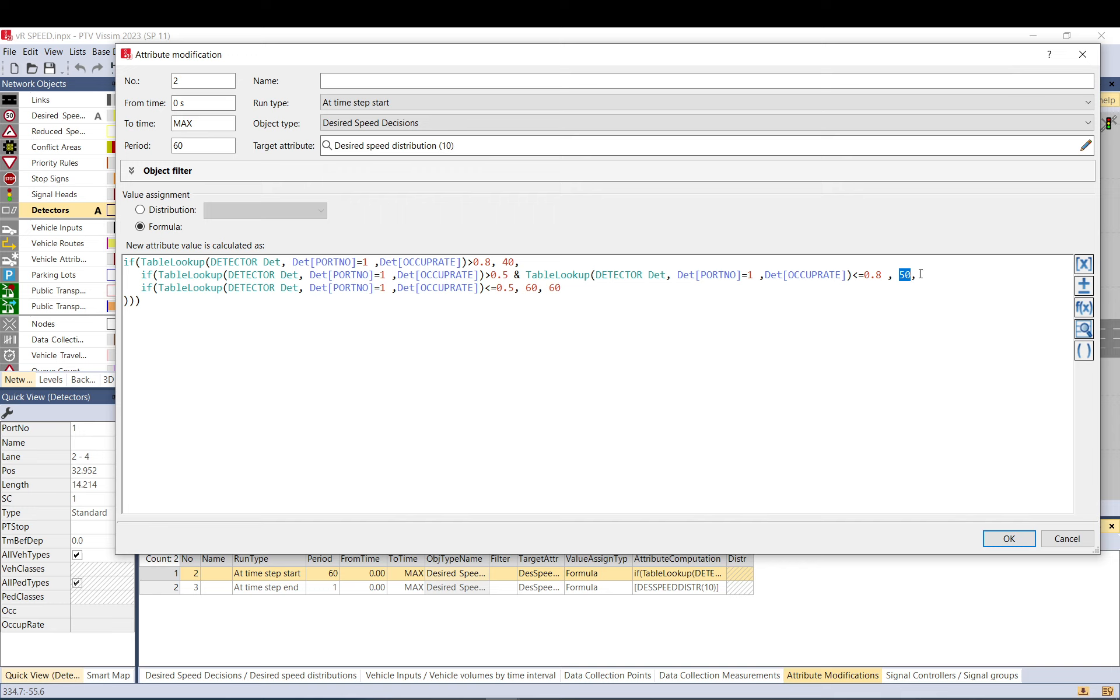
pyautogui.click(163, 275)
pyautogui.moveTo(159, 275); pyautogui.dragTo(880, 270)
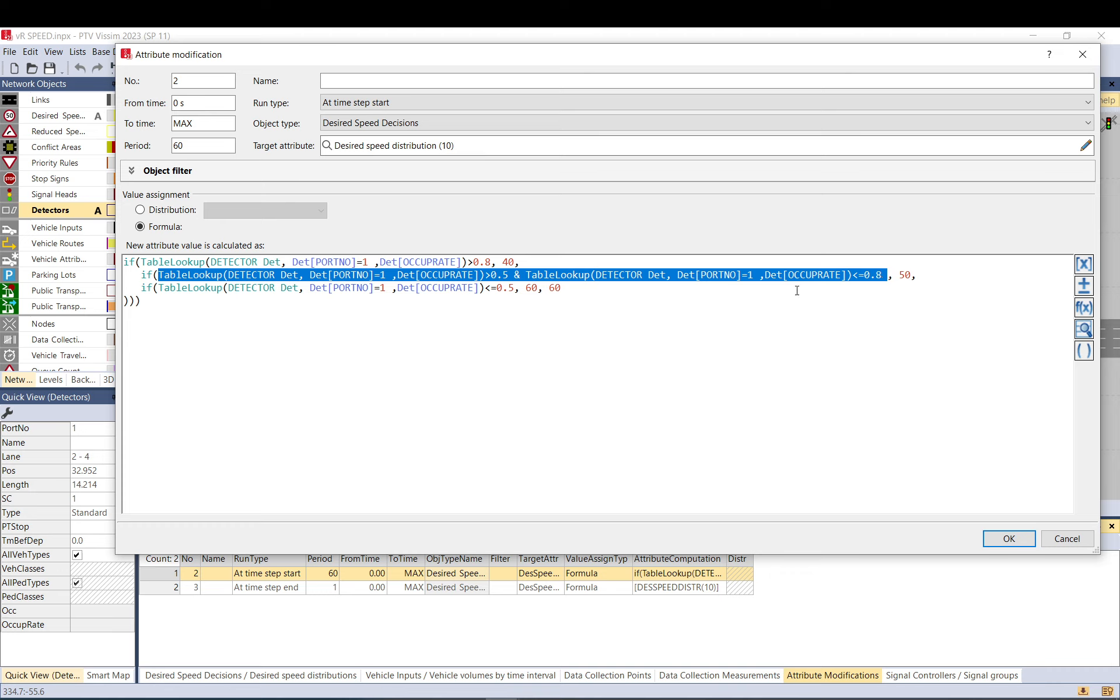
pyautogui.moveTo(895, 275); pyautogui.dragTo(912, 275)
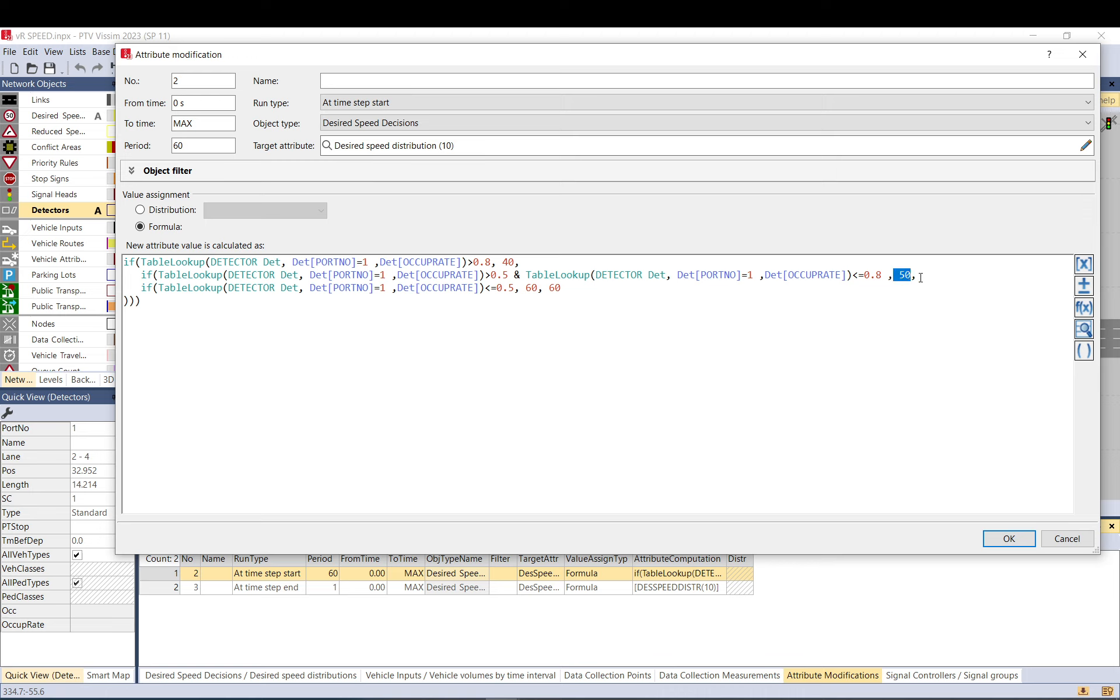
# Examine the third if statement: its <=0.5 occupancy condition, the true value 60 and the final fallback value 60.
pyautogui.moveTo(920, 277); pyautogui.dragTo(680, 303)
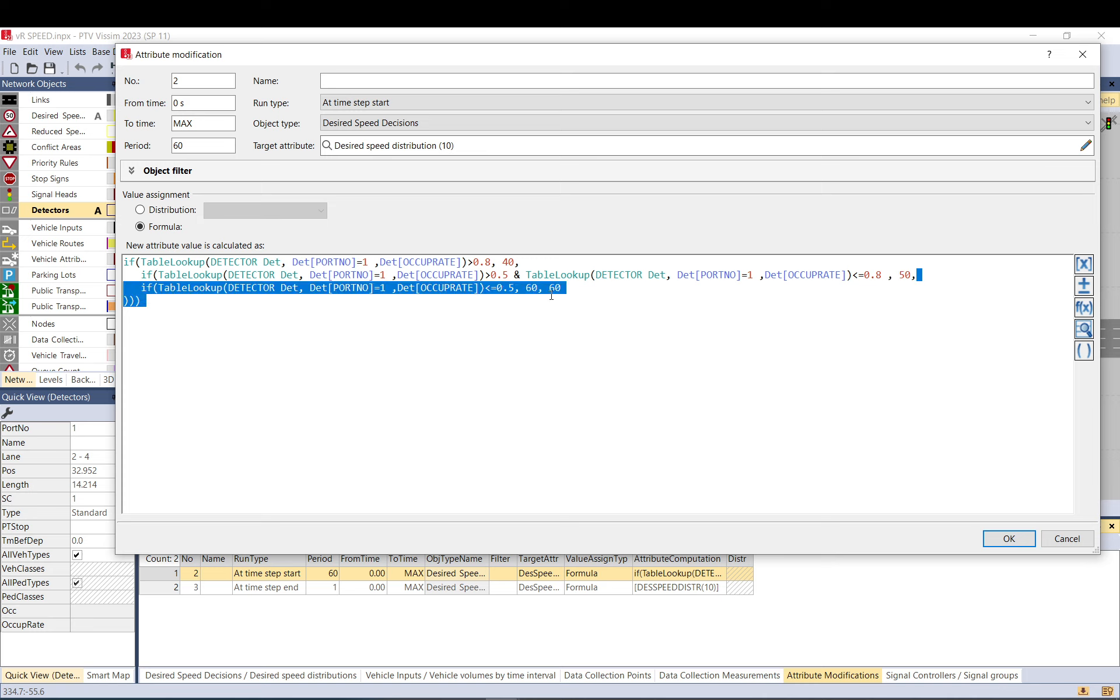
pyautogui.moveTo(551, 295); pyautogui.dragTo(563, 289)
pyautogui.click(142, 288)
pyautogui.moveTo(157, 288); pyautogui.dragTo(475, 288)
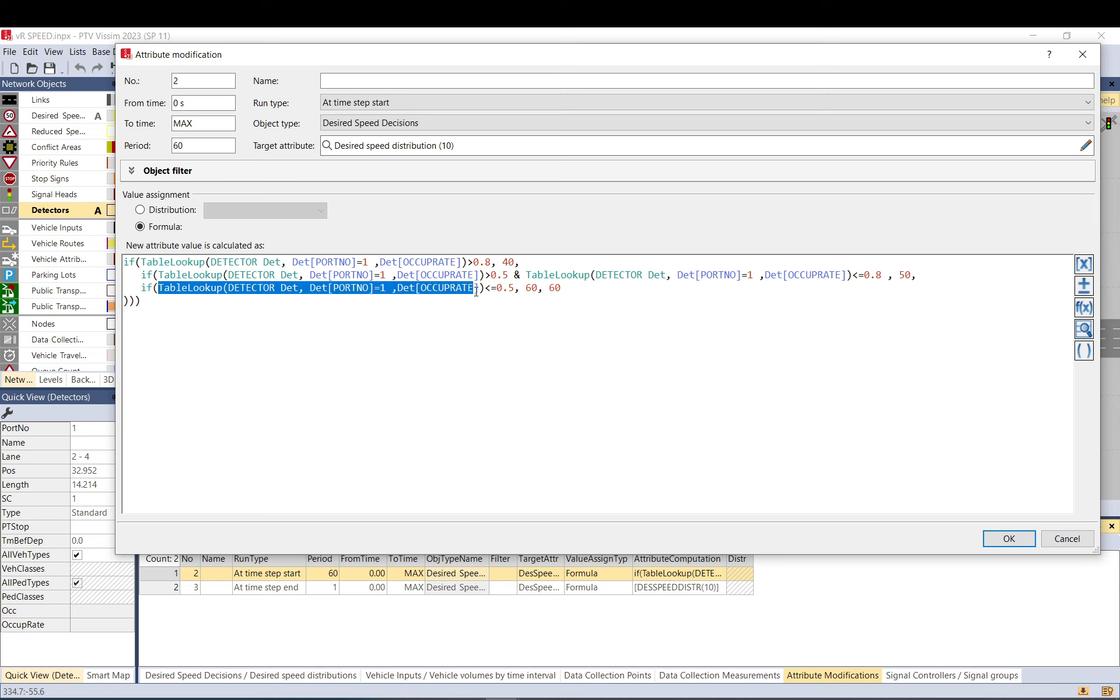
pyautogui.moveTo(514, 288); pyautogui.dragTo(146, 288)
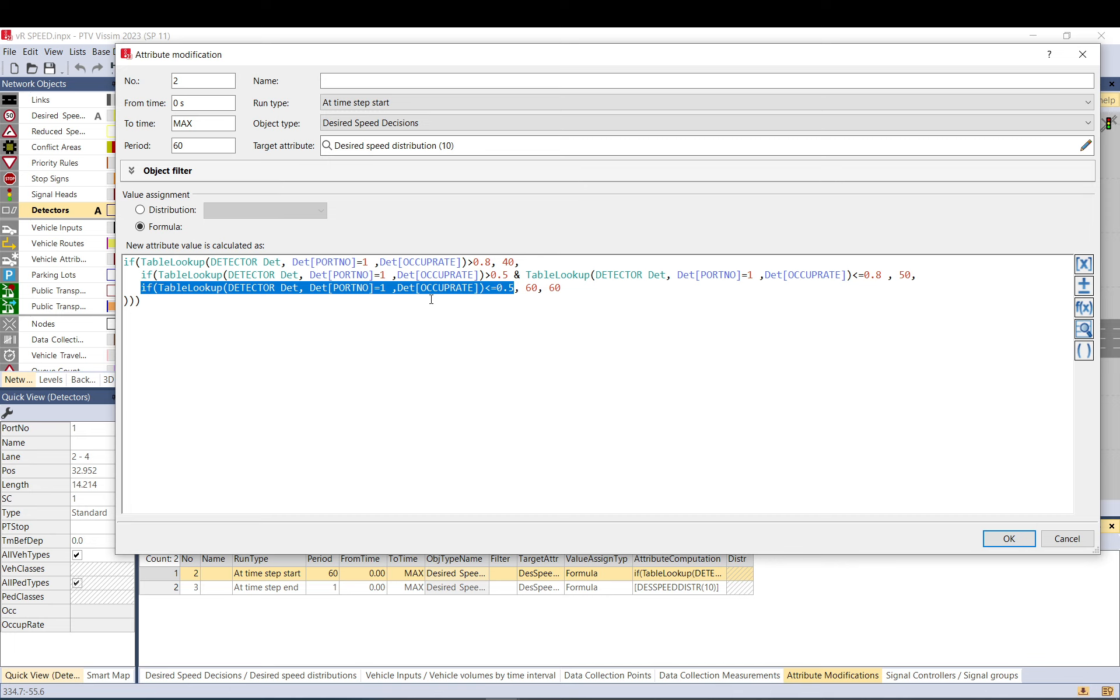
pyautogui.doubleClick(533, 288)
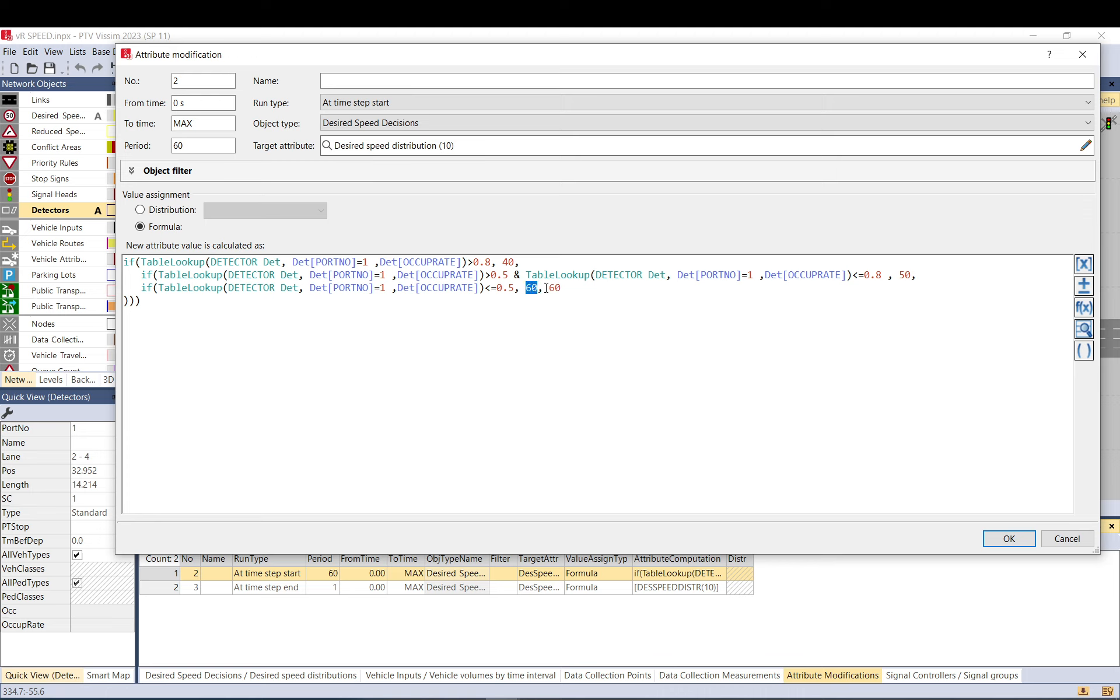
pyautogui.moveTo(548, 288); pyautogui.dragTo(571, 288)
pyautogui.moveTo(546, 288); pyautogui.dragTo(139, 263)
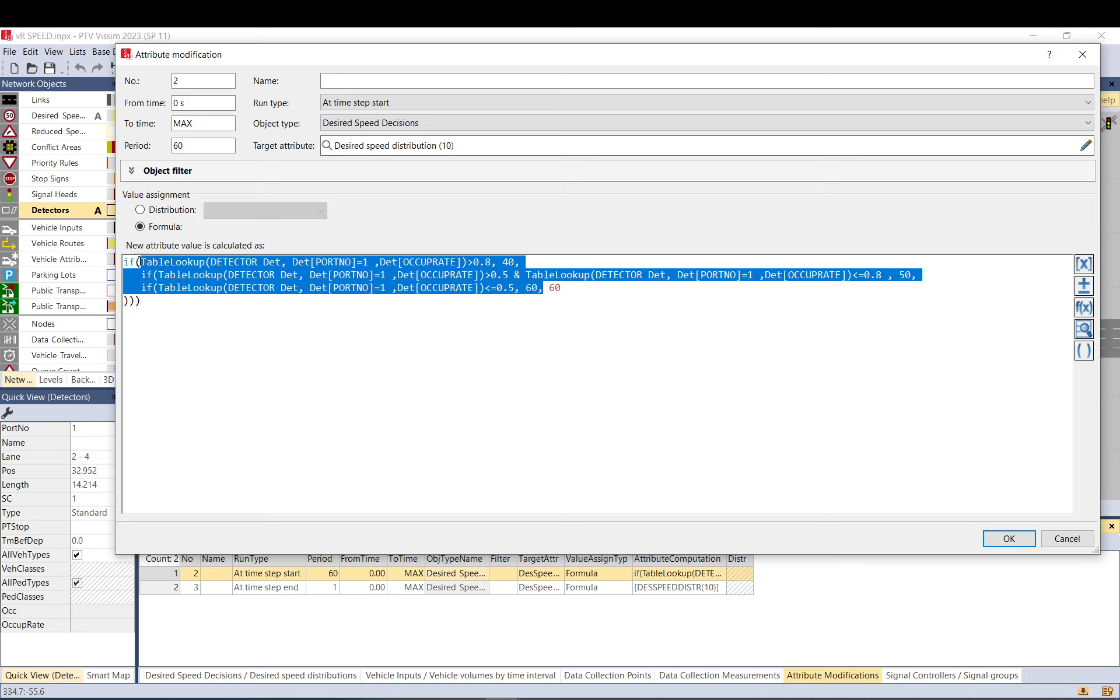
pyautogui.click(562, 291)
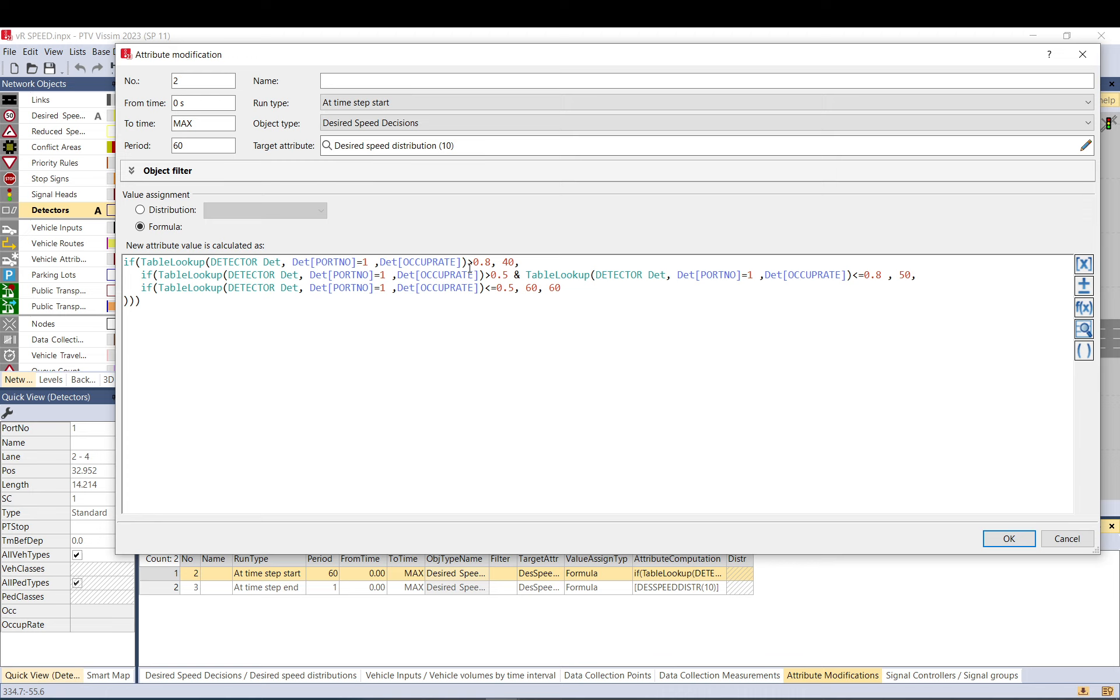
# Review the whole formula, from the first occupancy condition through the last values to the three closing brackets.
pyautogui.moveTo(455, 262); pyautogui.dragTo(493, 263)
pyautogui.moveTo(514, 288); pyautogui.dragTo(548, 288)
pyautogui.moveTo(143, 308); pyautogui.dragTo(124, 301)
pyautogui.click(129, 301)
pyautogui.hotkey('ctrl', 'a')
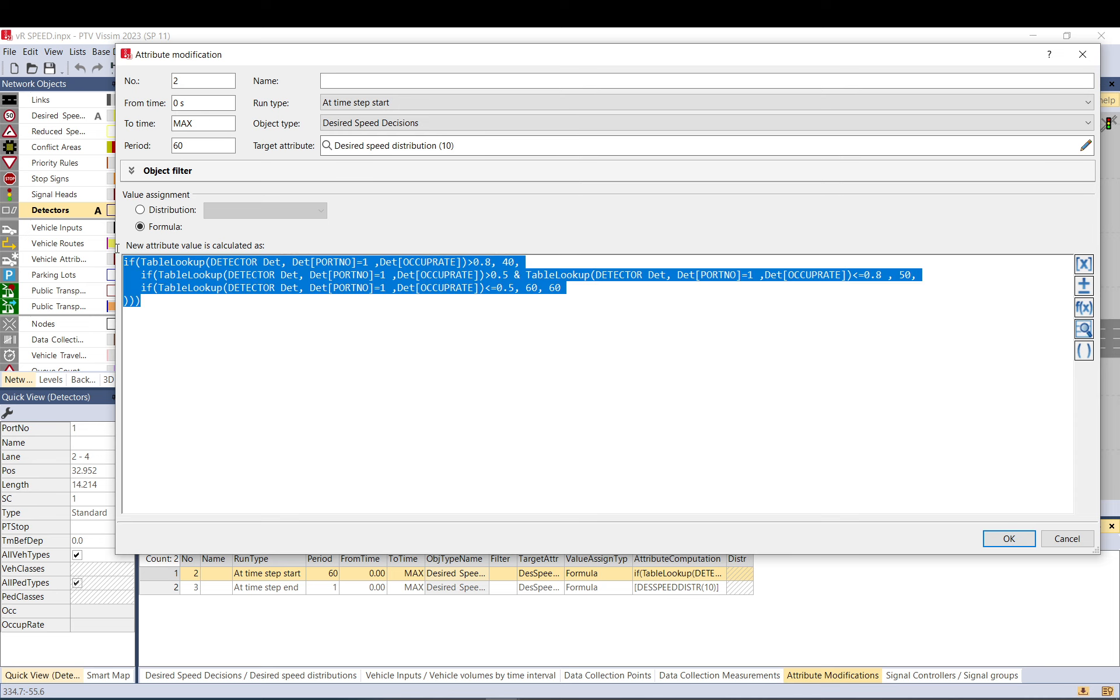
pyautogui.click(258, 289)
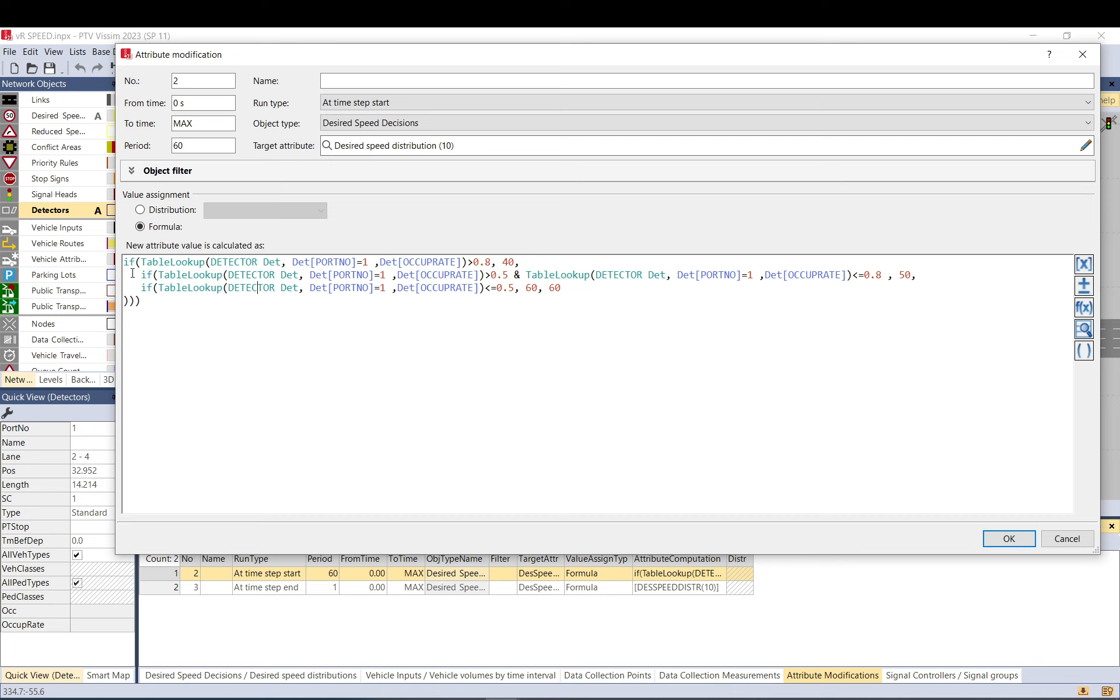
# Try extra spaces before the second if statement, remove them again and accept the attribute modification.
pyautogui.moveTo(132, 274); pyautogui.dragTo(142, 276)
pyautogui.click(142, 276)
pyautogui.keyDown('shift'); pyautogui.click(140, 272); pyautogui.keyUp('shift')
pyautogui.click(142, 275)
pyautogui.press('BackSpace')
pyautogui.press('BackSpace')
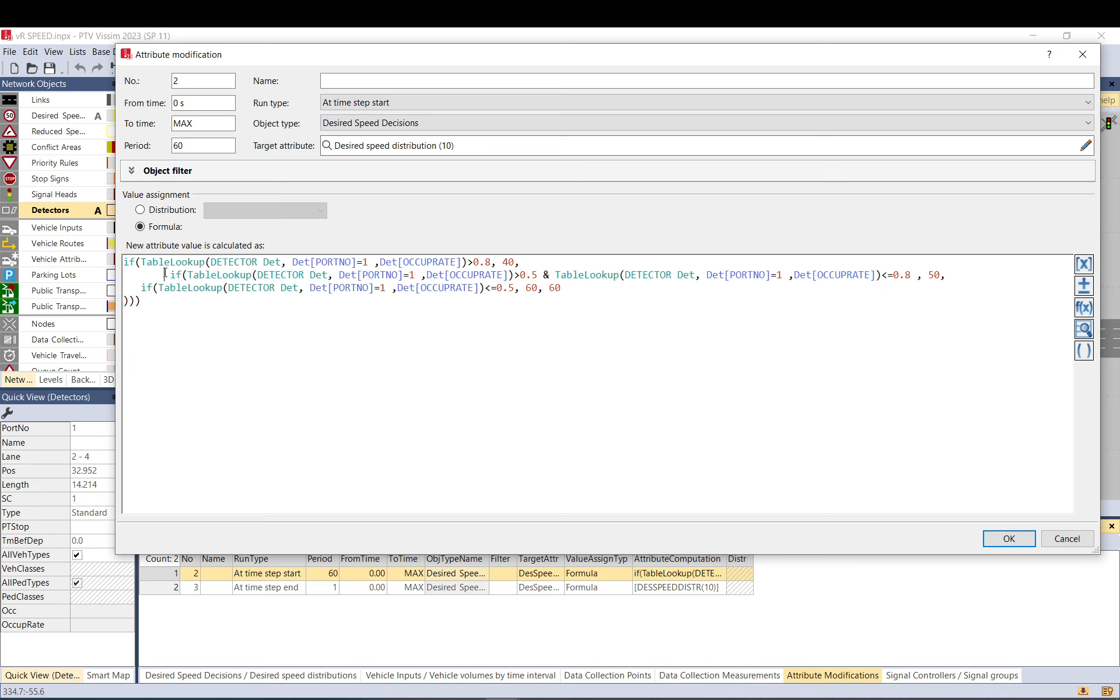
pyautogui.press('BackSpace')
pyautogui.press('BackSpace')
pyautogui.press('BackSpace')
pyautogui.press('BackSpace')
pyautogui.press('BackSpace')
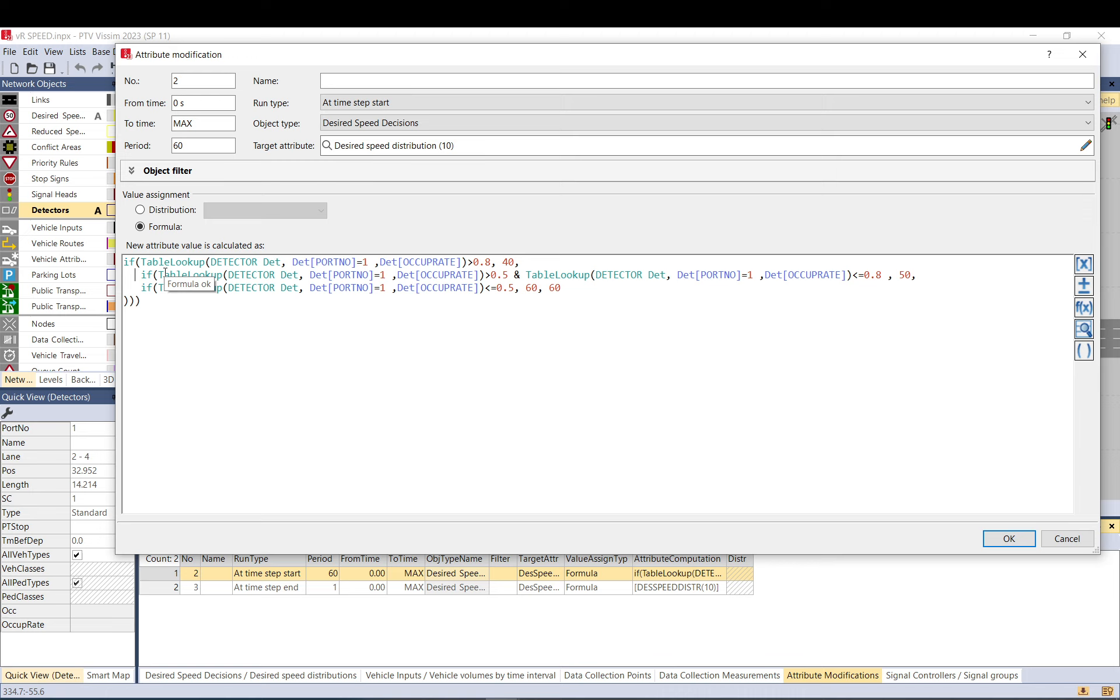
pyautogui.click(1020, 545)
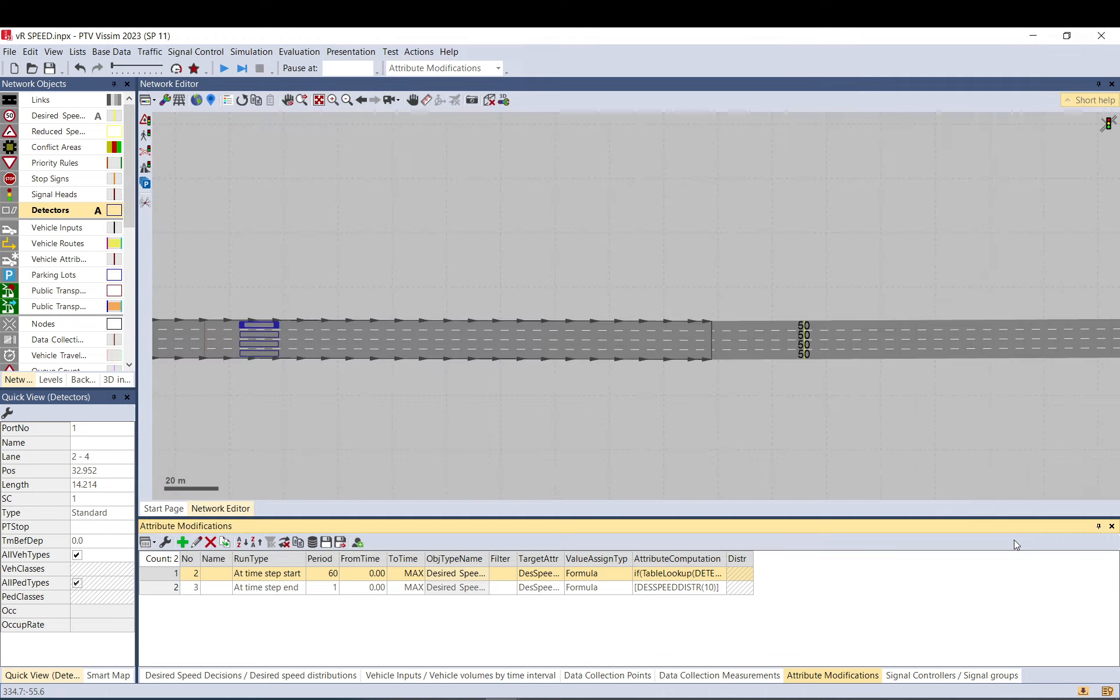
pyautogui.click(528, 440)
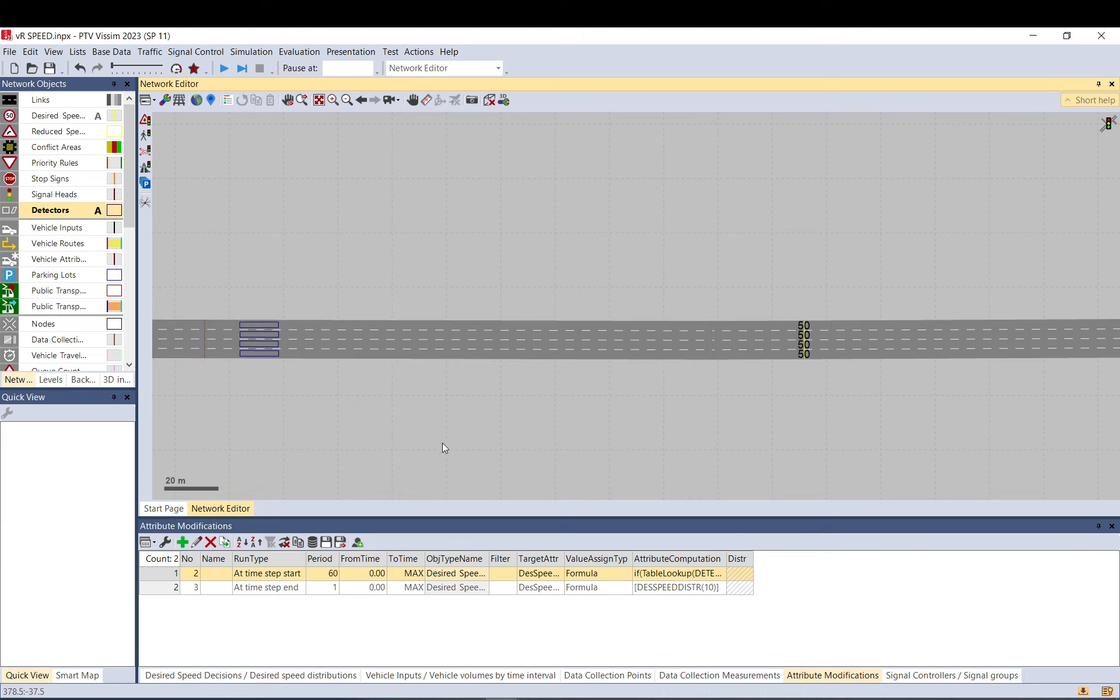
# Open attribute modification 3 and examine its target attribute, Desired speed distribution 20: HGV.
pyautogui.doubleClick(171, 592)
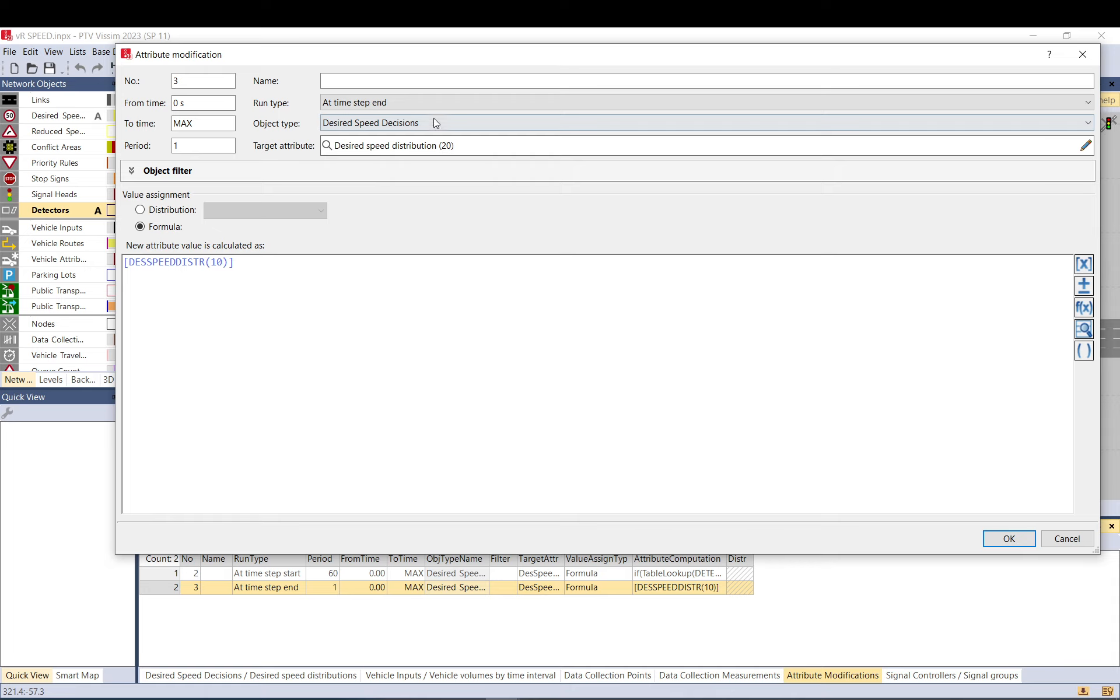
pyautogui.click(1087, 142)
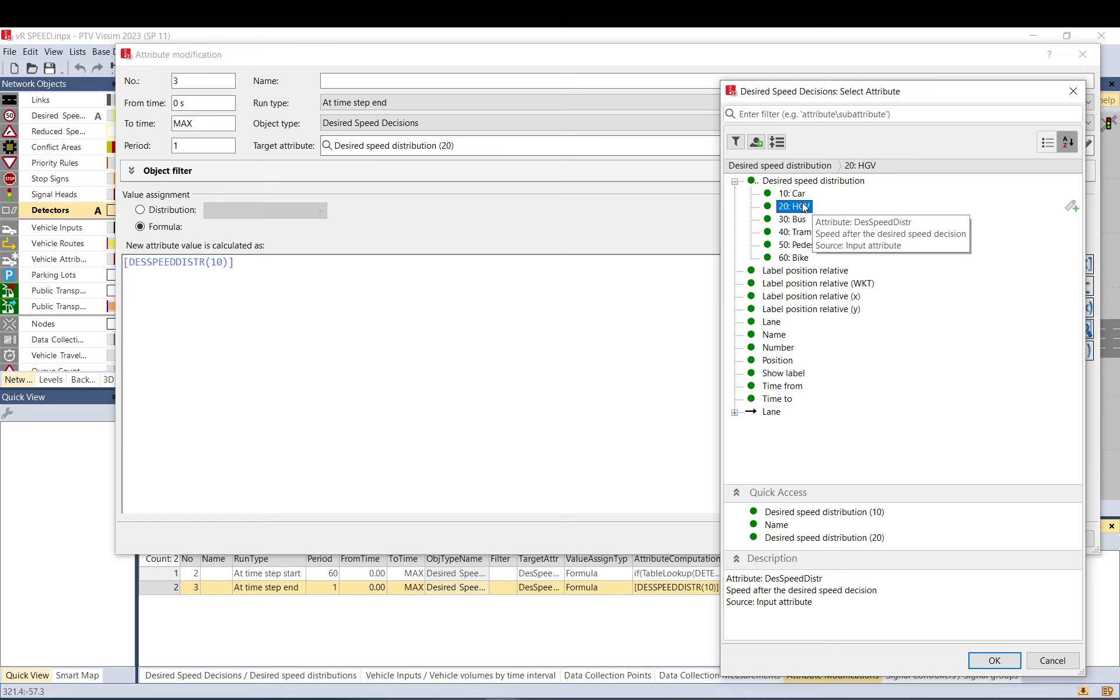
pyautogui.click(995, 661)
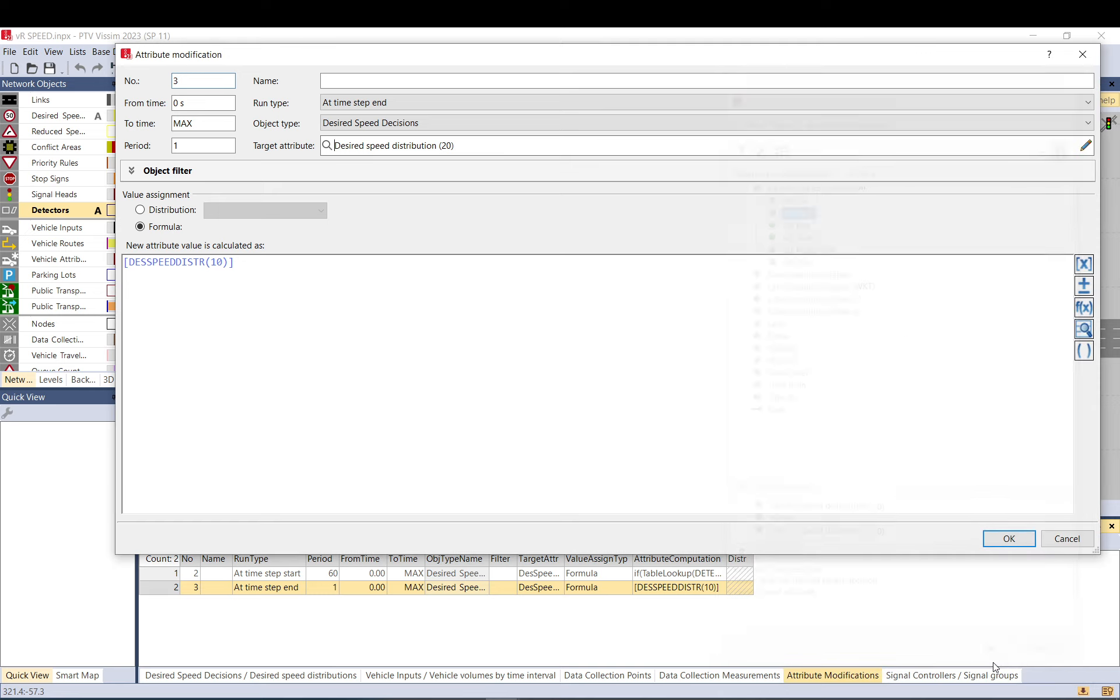
# Examine the [DESSPEEDDISTR(10)] formula and the vehicle classes available as target attribute, and close the modification without changes.
pyautogui.moveTo(234, 262); pyautogui.dragTo(123, 261)
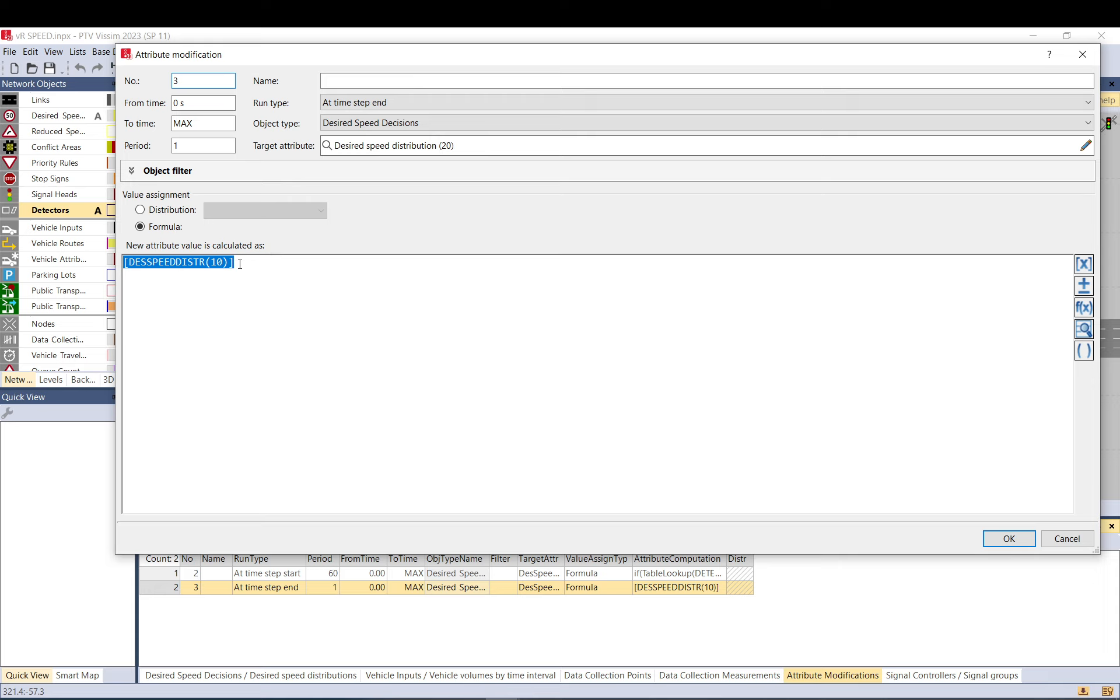
pyautogui.moveTo(235, 262); pyautogui.dragTo(121, 265)
pyautogui.click(467, 145)
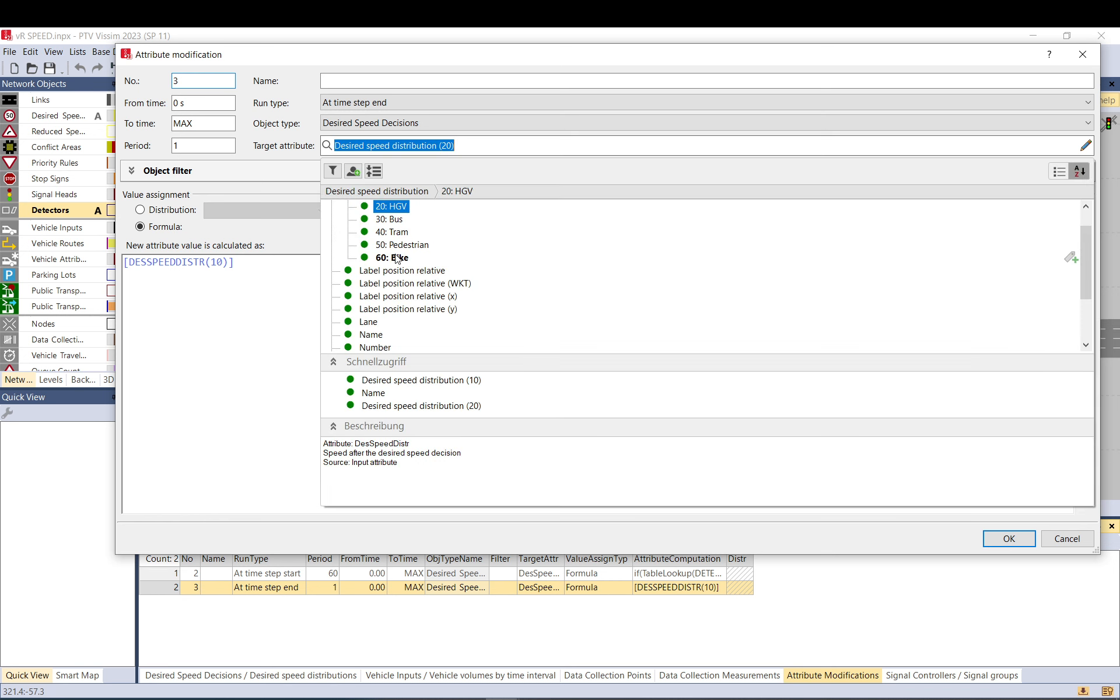
pyautogui.click(1072, 542)
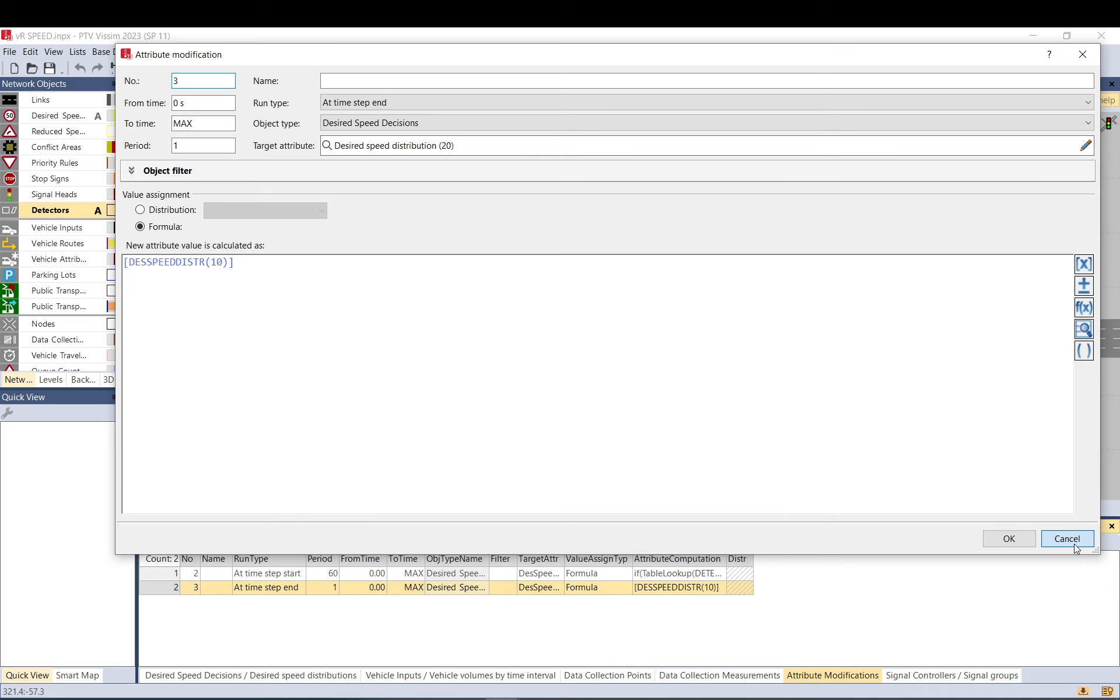
pyautogui.click(1072, 543)
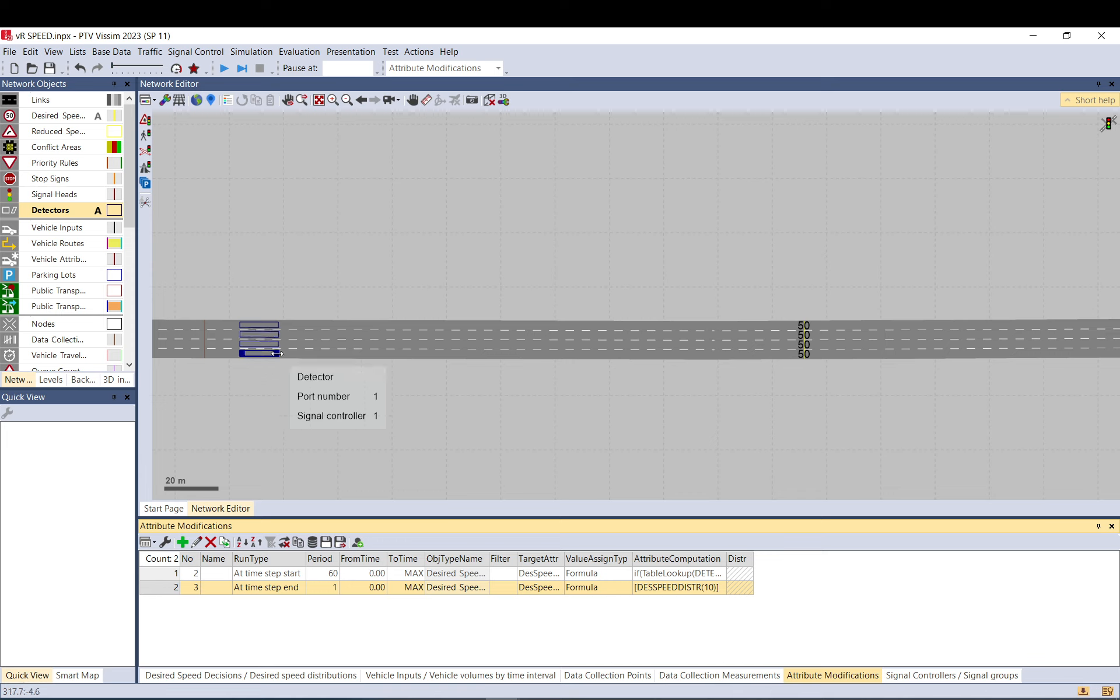
pyautogui.click(307, 261)
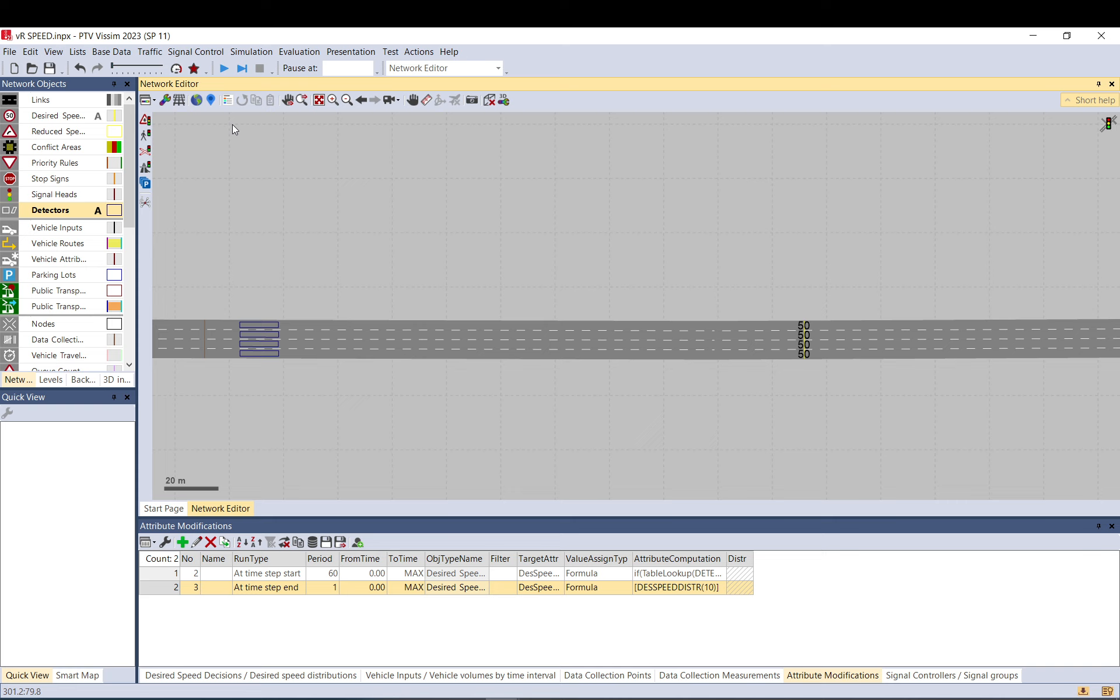
# Start the simulation and set the display update to every 0.5 simulation seconds.
pyautogui.click(225, 68)
pyautogui.press('Return')
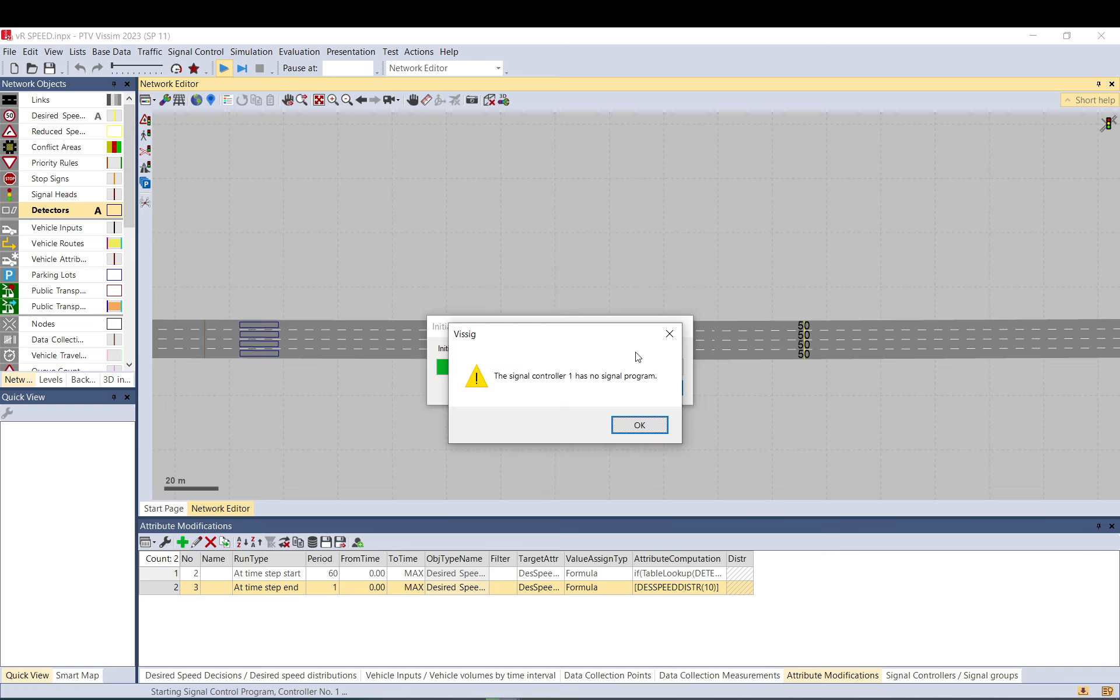
pyautogui.click(627, 425)
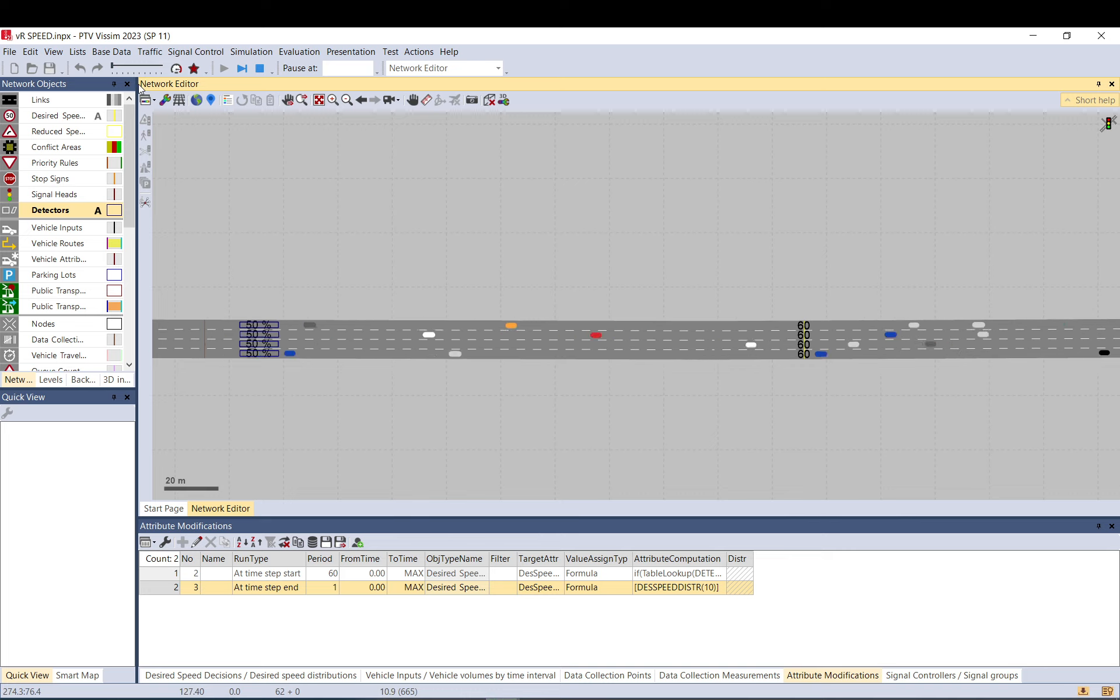
pyautogui.click(142, 68)
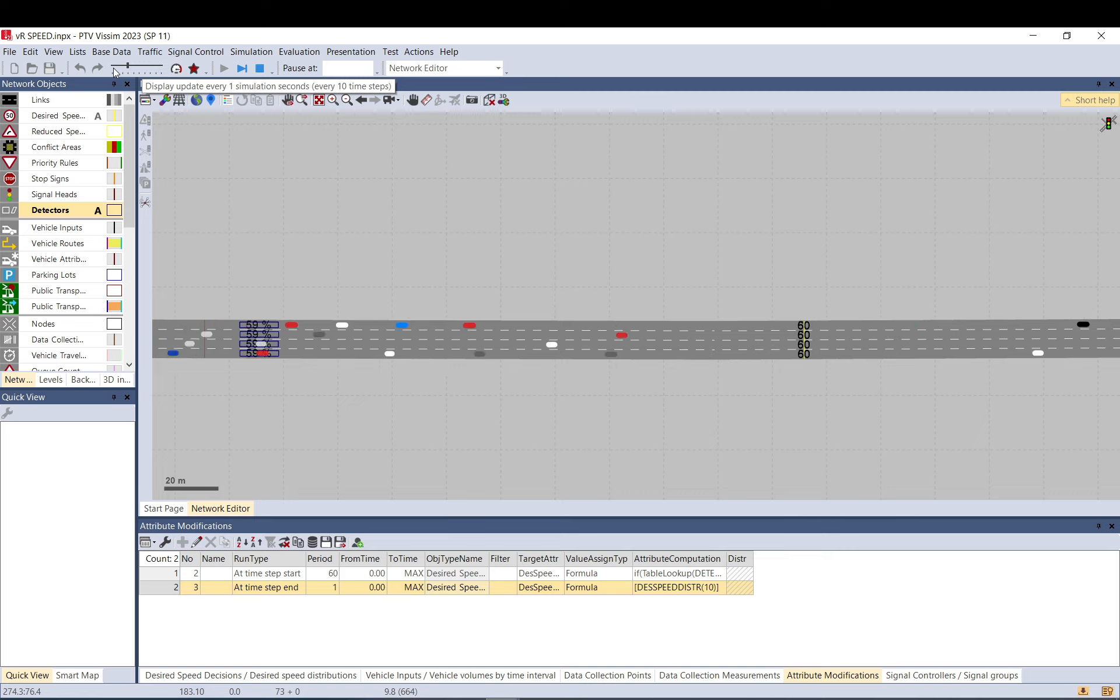
pyautogui.click(113, 67)
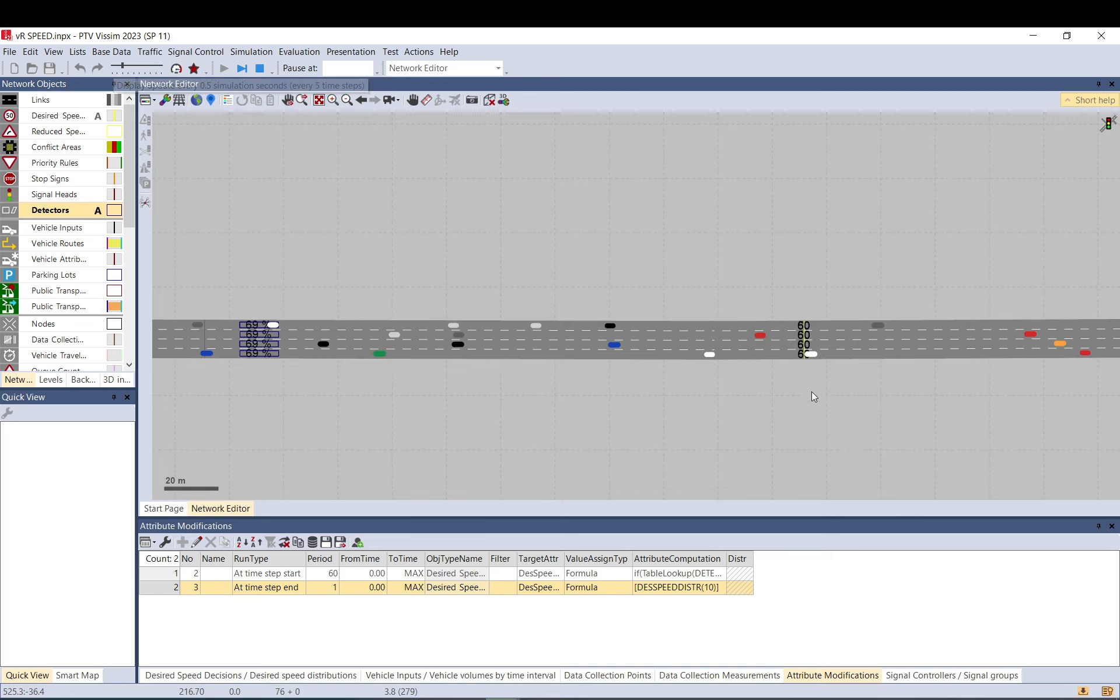
# Check the speed distributions of the desired speed decision on lane 3 - 4 and toggle the desired speed decision labels off and on.
pyautogui.click(806, 328)
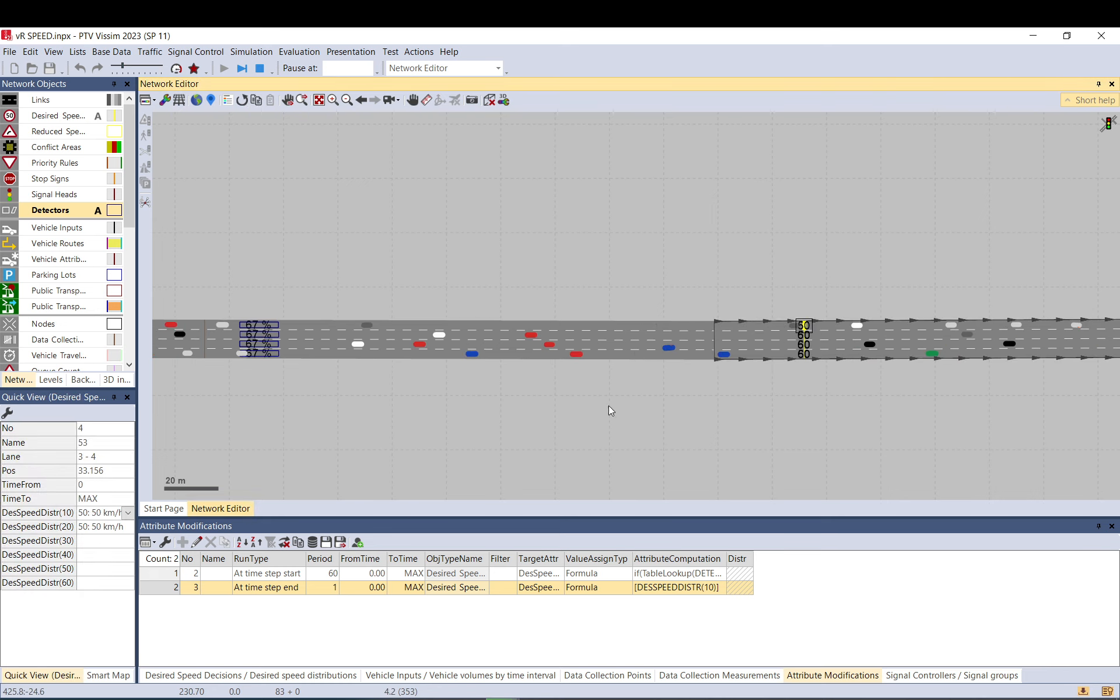
pyautogui.click(866, 410)
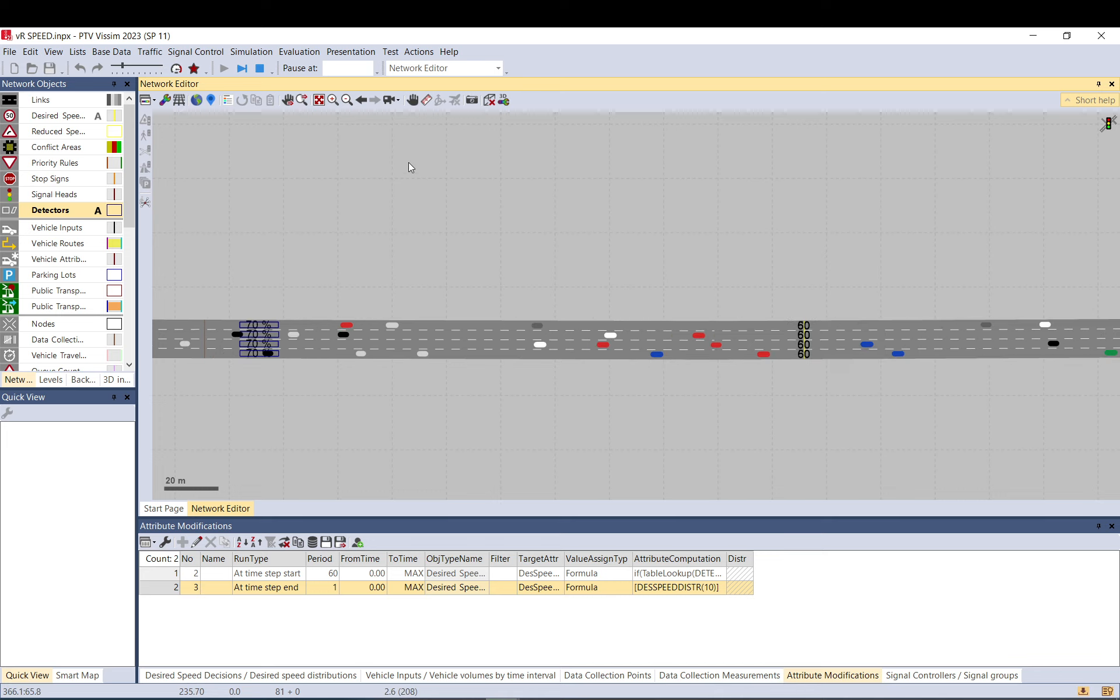
pyautogui.click(98, 117)
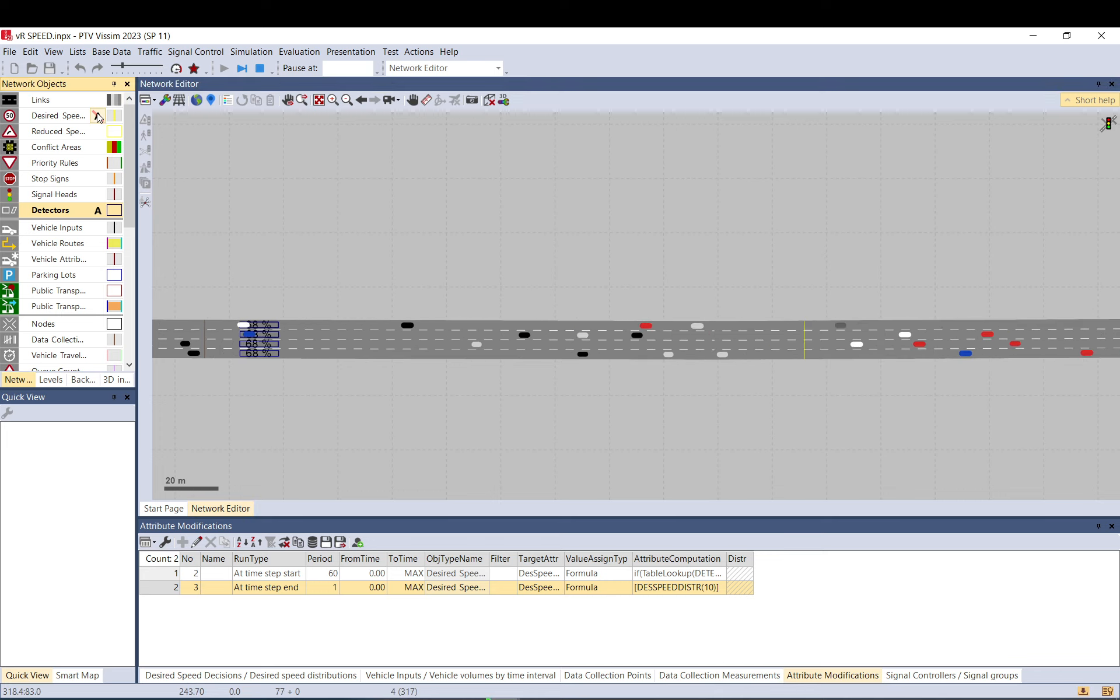
pyautogui.click(463, 239)
# Reduce the display update interval to the minimum and recheck the speed decision on lane 3 - 4 before stopping the simulation.
pyautogui.moveTo(119, 71); pyautogui.dragTo(110, 71)
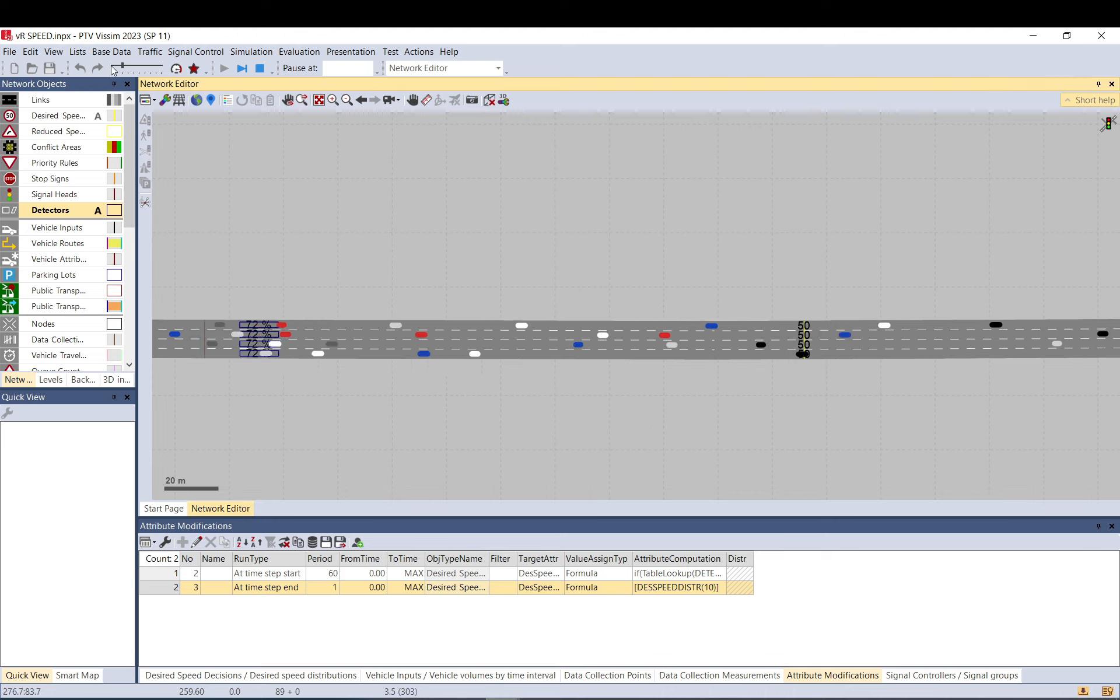
pyautogui.click(803, 325)
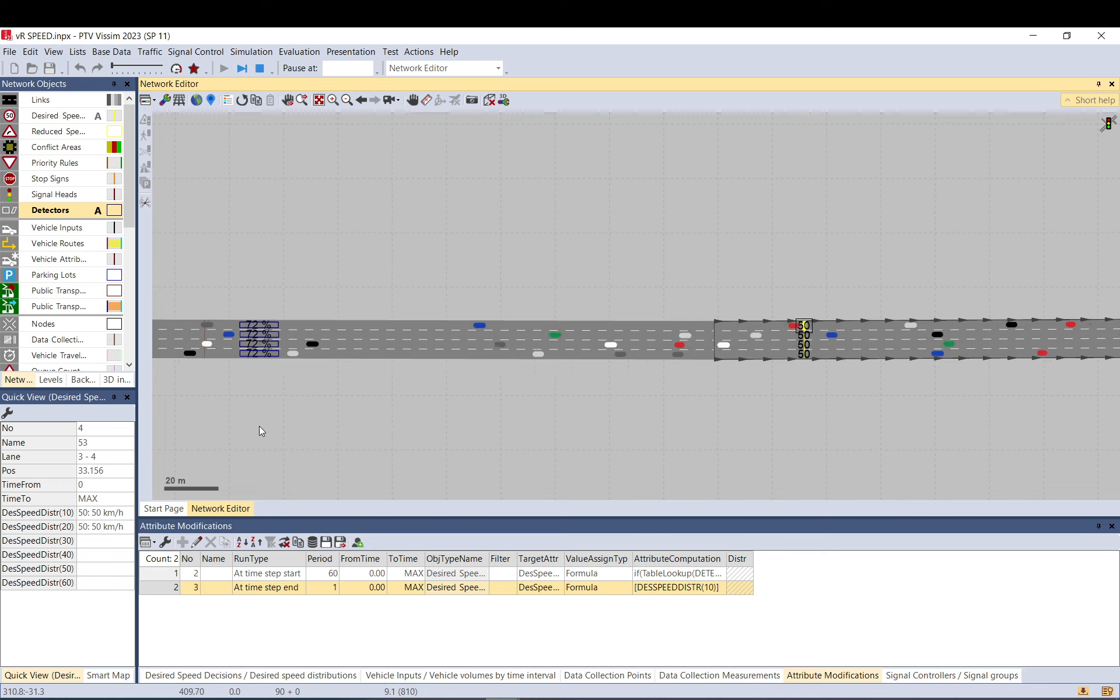
pyautogui.click(260, 69)
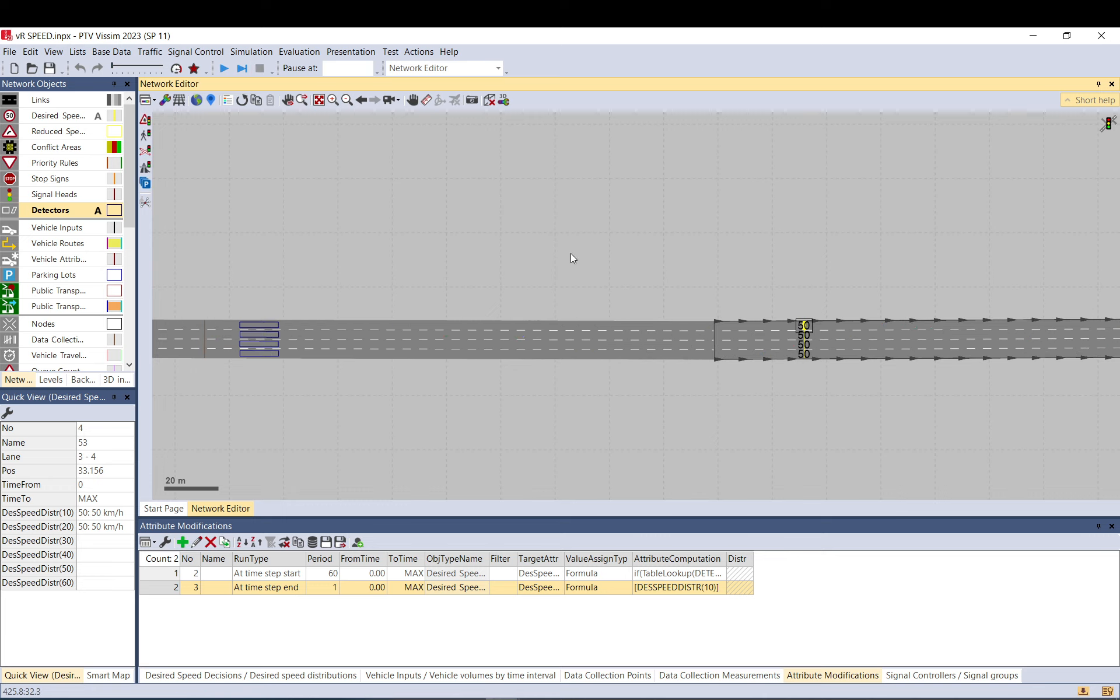
# Open the detector on lane 2 - 4 and examine its Increase and Decrease smoothing factors.
pyautogui.moveTo(274, 334)
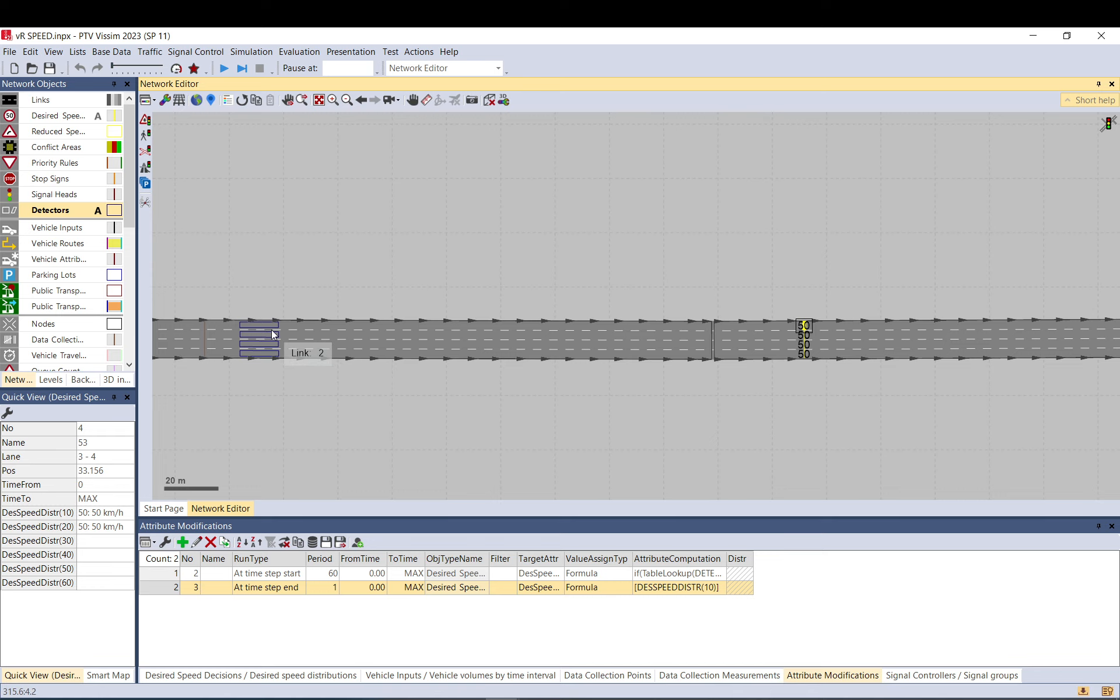
pyautogui.doubleClick(269, 328)
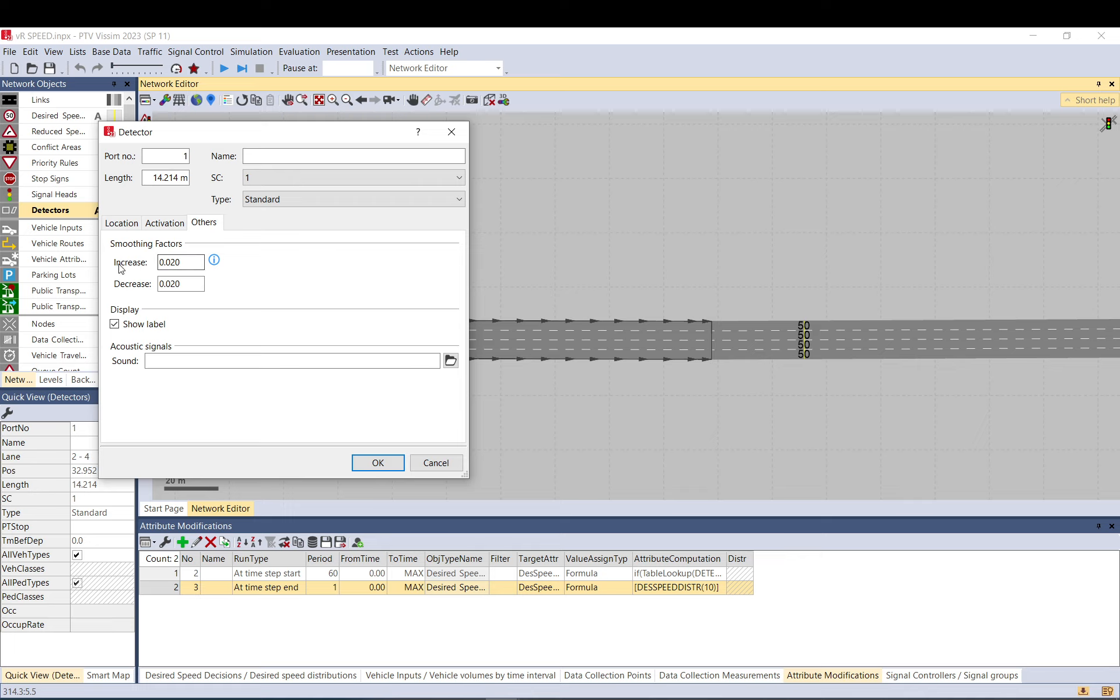
pyautogui.moveTo(179, 259); pyautogui.dragTo(159, 284)
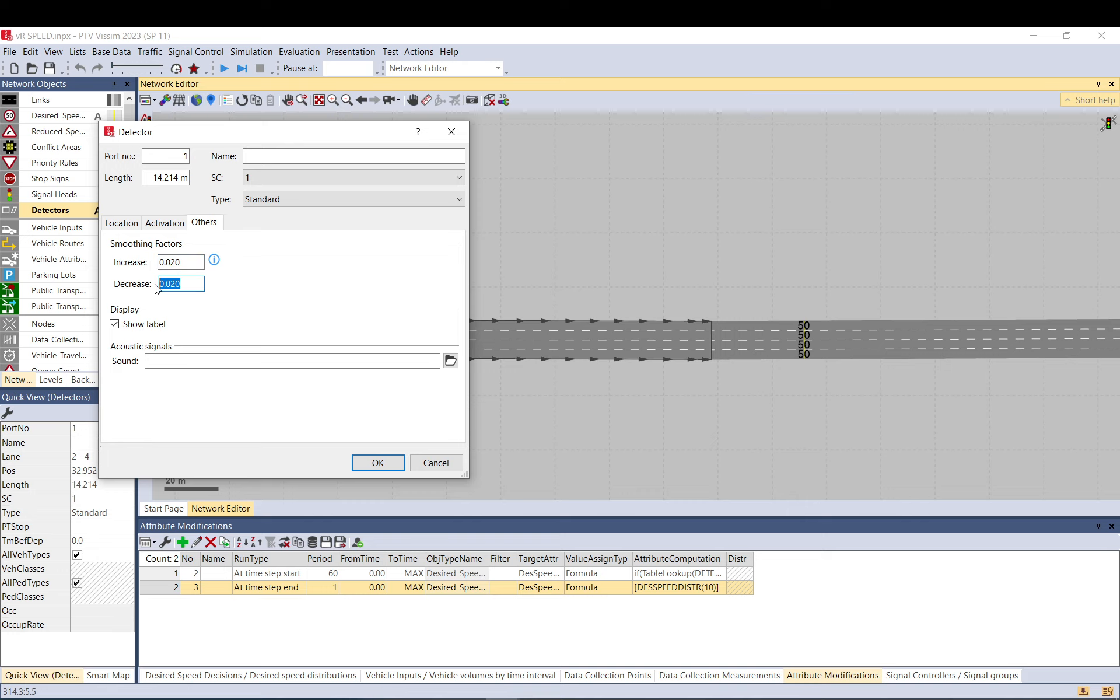
pyautogui.moveTo(255, 143); pyautogui.dragTo(532, 132)
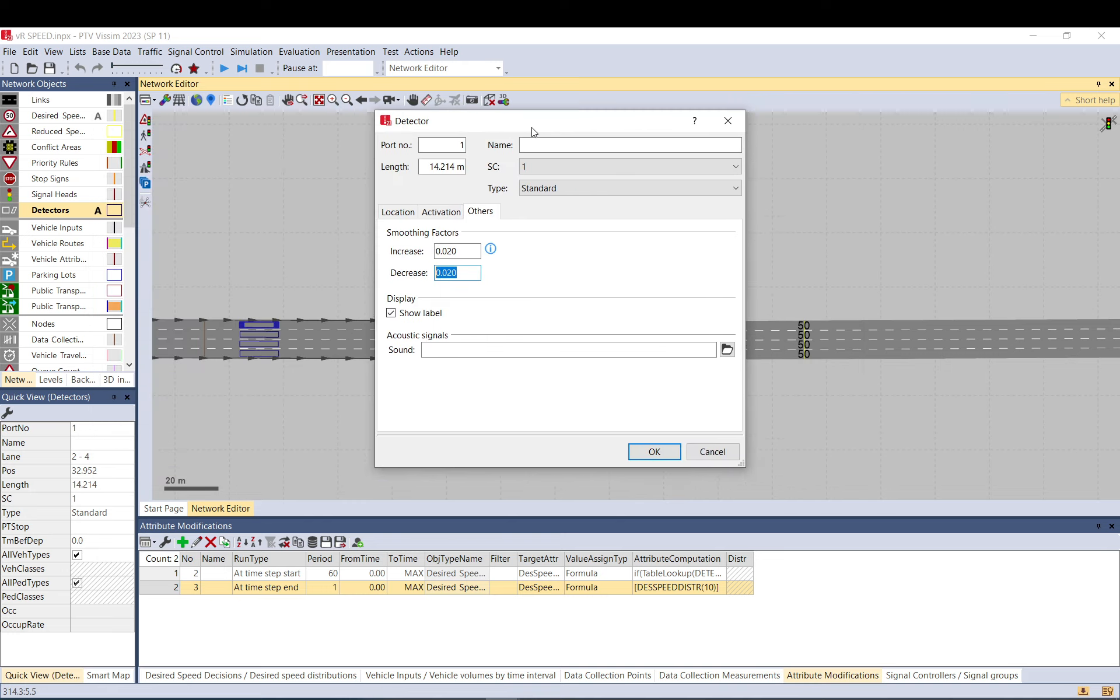
# Change the Increase and Decrease smoothing factors of the detector on lane 2 - 4 and save the detector.
pyautogui.click(462, 280)
pyautogui.moveTo(458, 251); pyautogui.dragTo(449, 251)
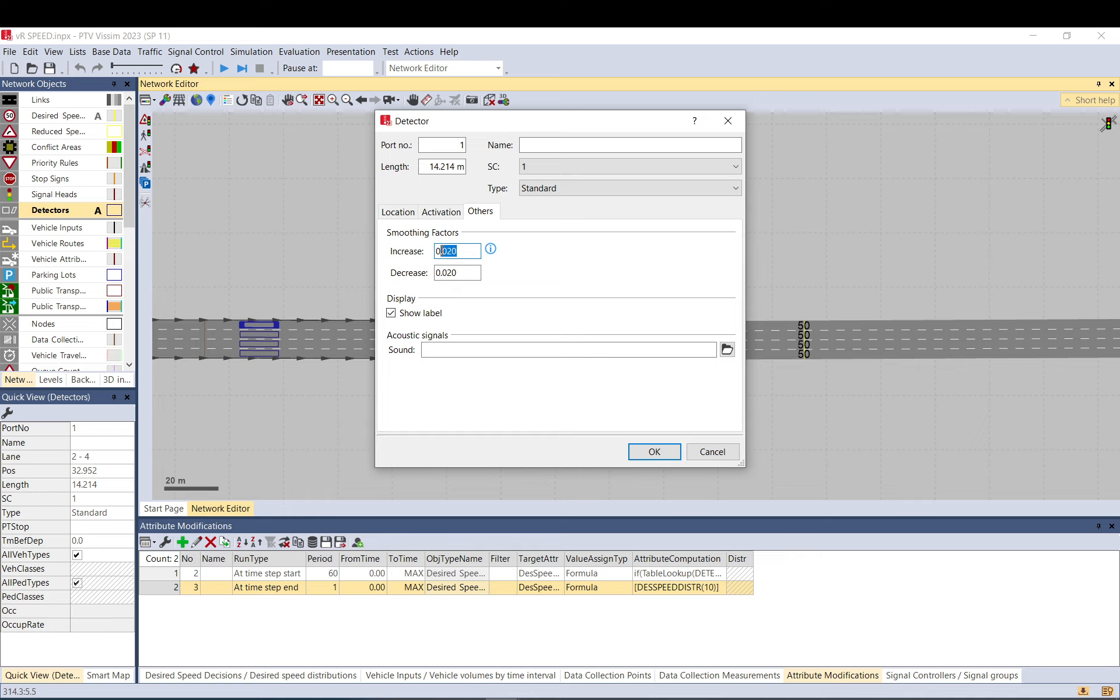
pyautogui.press('End')
pyautogui.write('250')
pyautogui.moveTo(449, 272); pyautogui.dragTo(441, 272)
pyautogui.write('2')
pyautogui.click(652, 454)
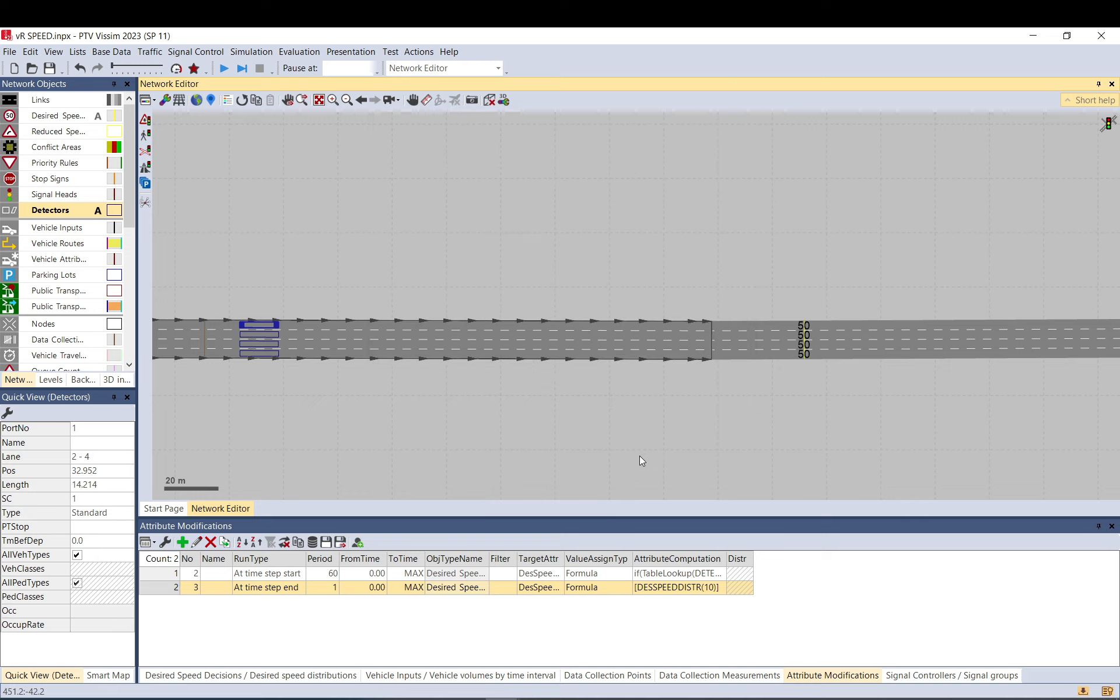
# Rerun the simulation to observe the detector occupancy rates and the desired speed labels, and stop it.
pyautogui.click(223, 68)
pyautogui.click(539, 372)
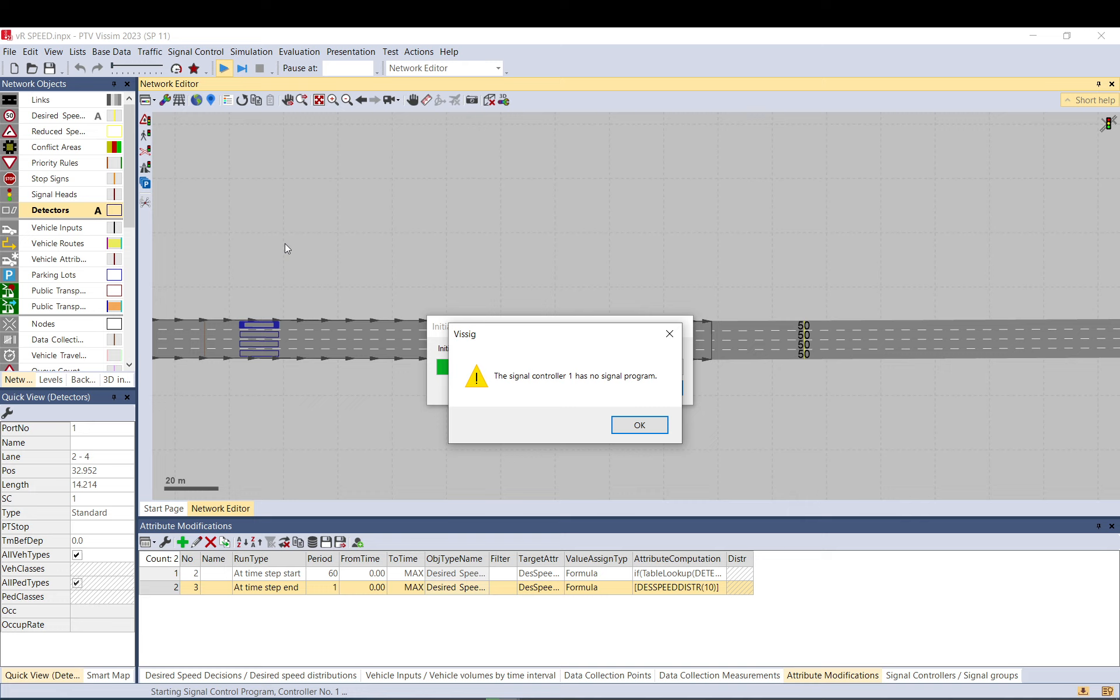
pyautogui.press('Return')
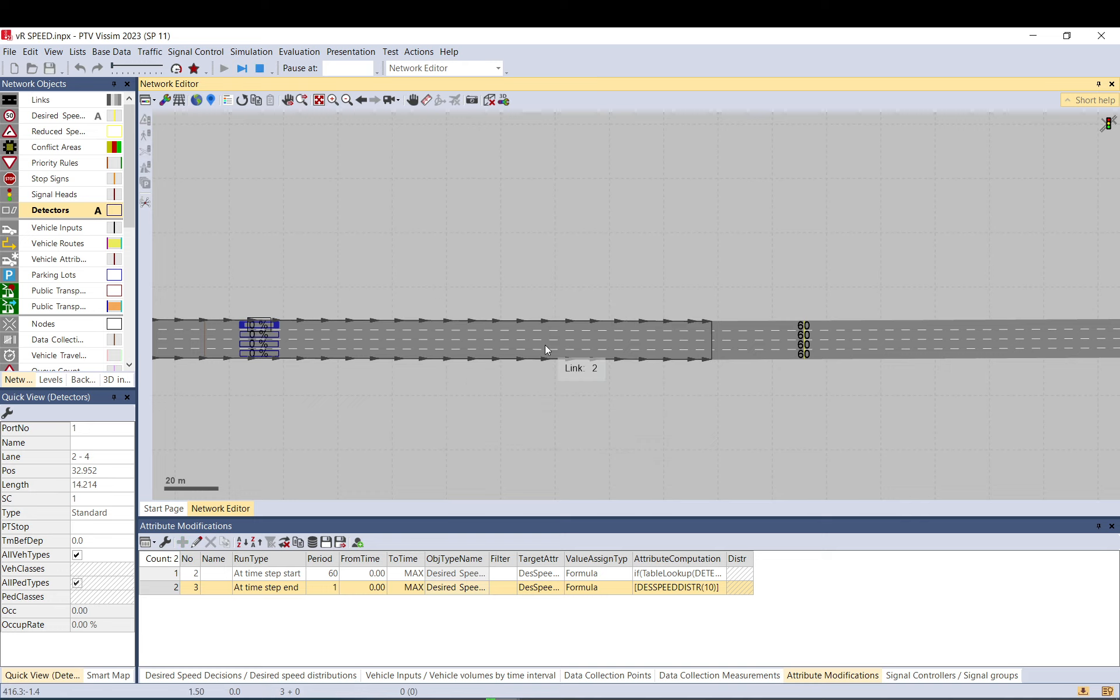
pyautogui.click(308, 206)
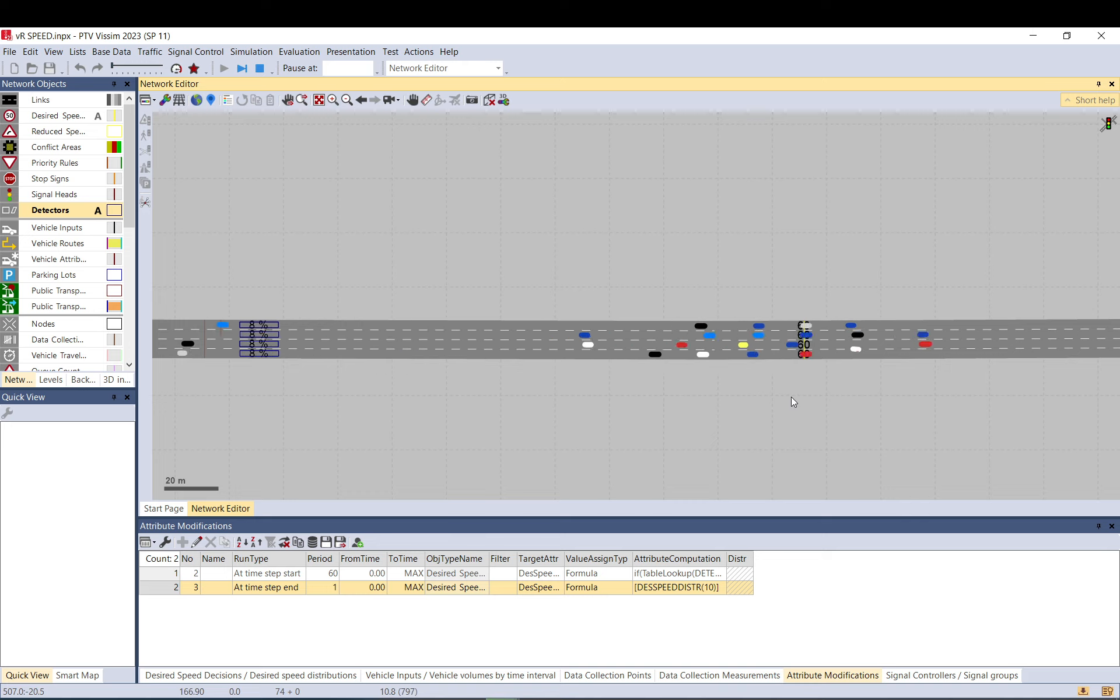
pyautogui.click(260, 69)
pyautogui.click(649, 409)
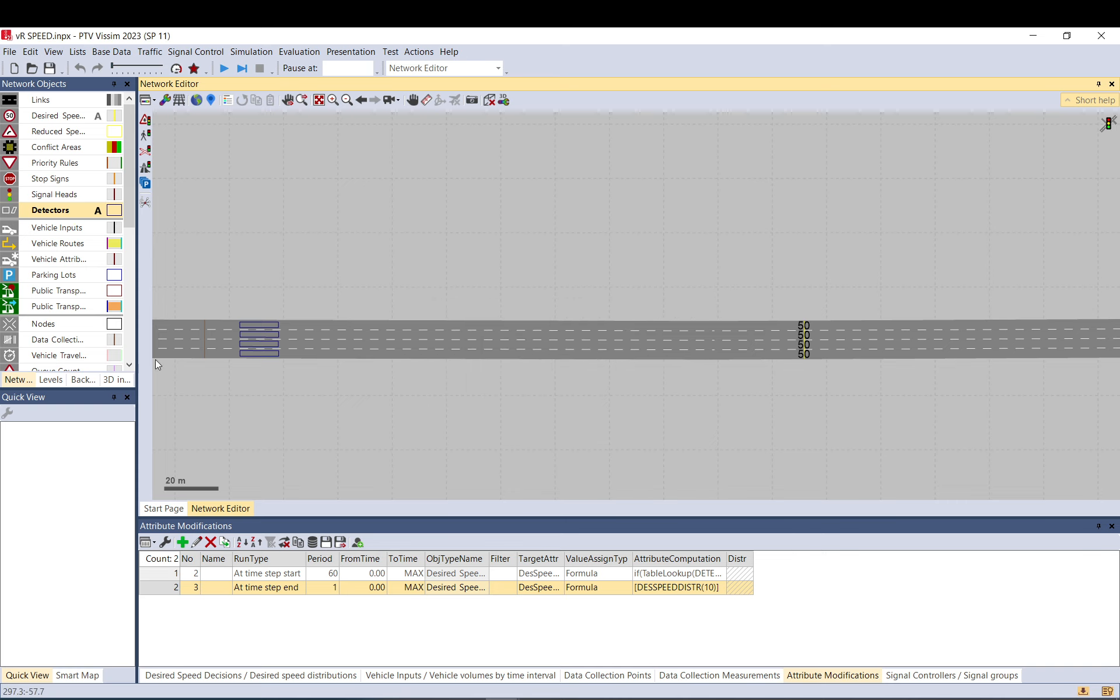
# Change the Increase smoothing factor of the detector on lane 2 - 4, save the detector and clear the selection.
pyautogui.click(252, 331)
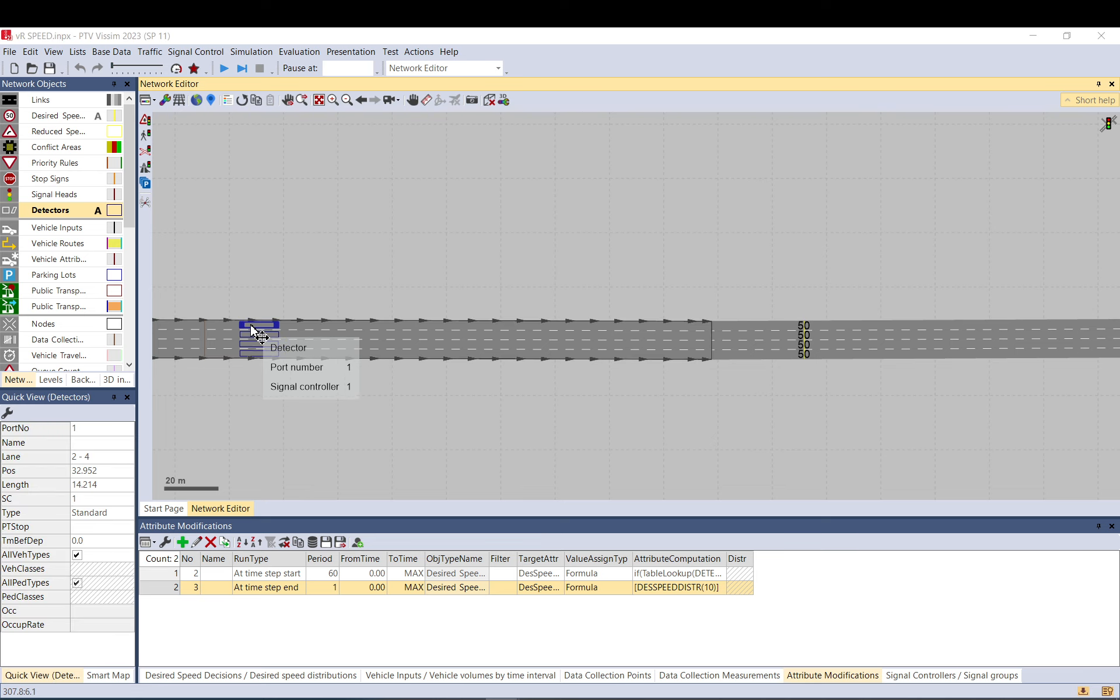
pyautogui.doubleClick(252, 331)
pyautogui.click(463, 248)
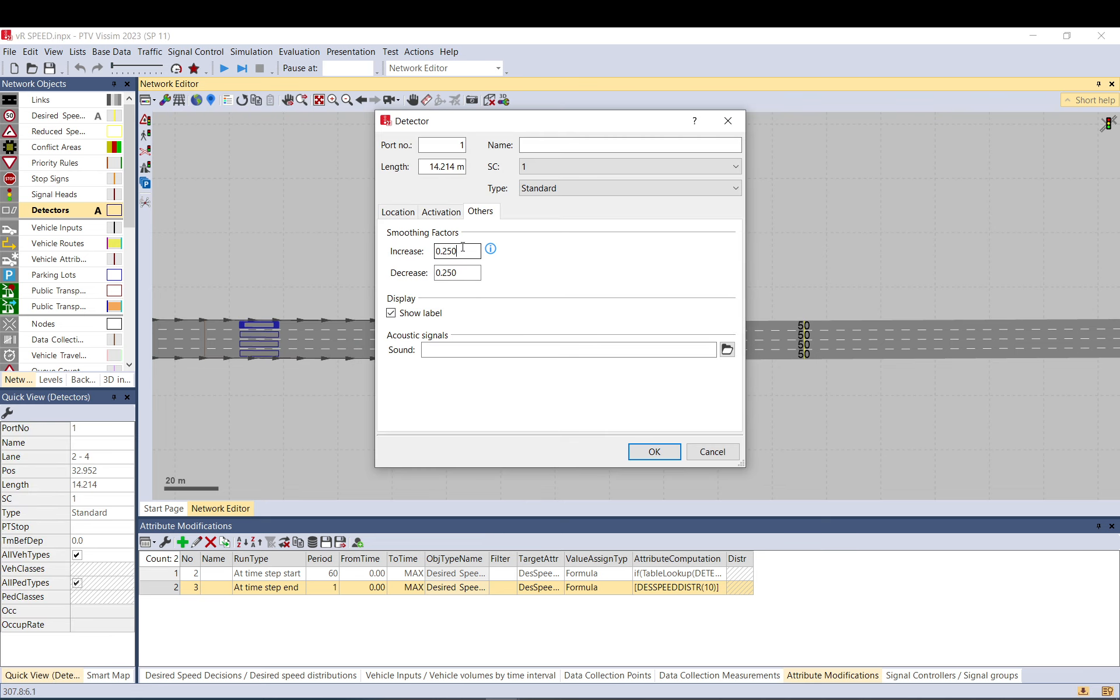
pyautogui.moveTo(462, 248); pyautogui.dragTo(445, 246)
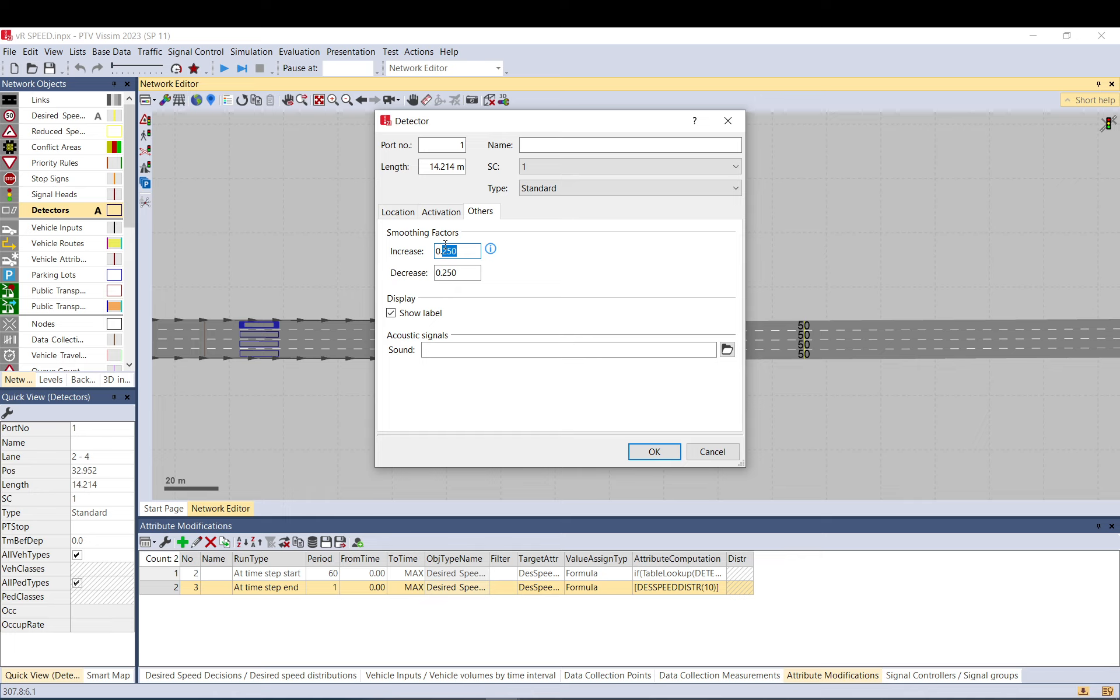
pyautogui.write('01')
pyautogui.click(464, 273)
pyautogui.click(649, 457)
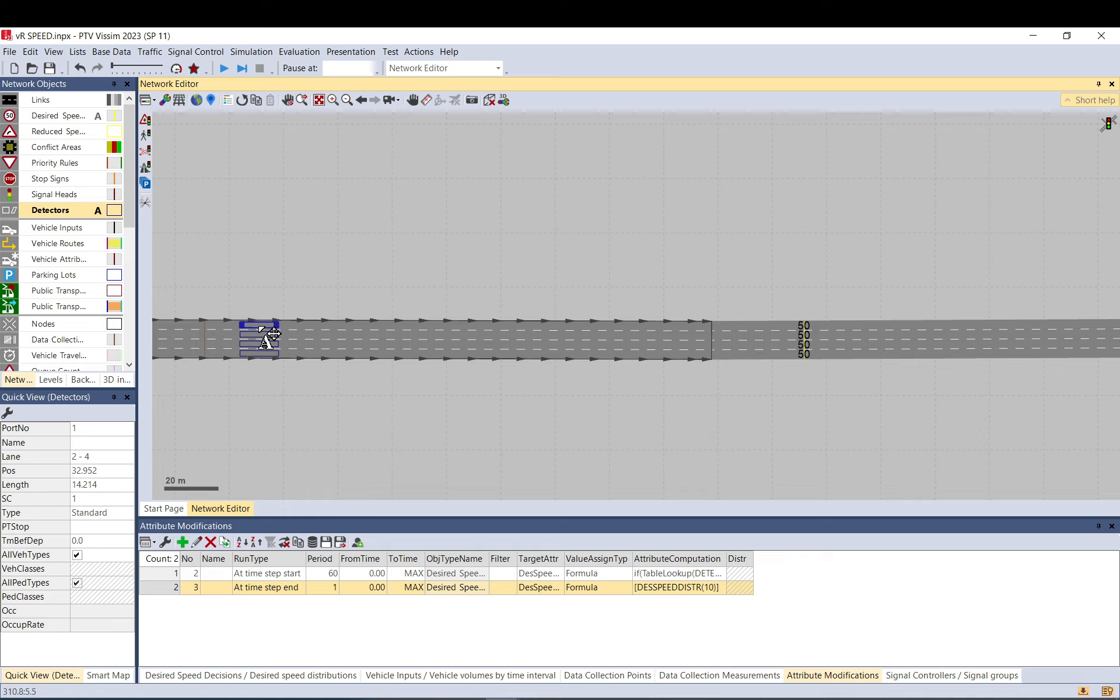
pyautogui.click(317, 390)
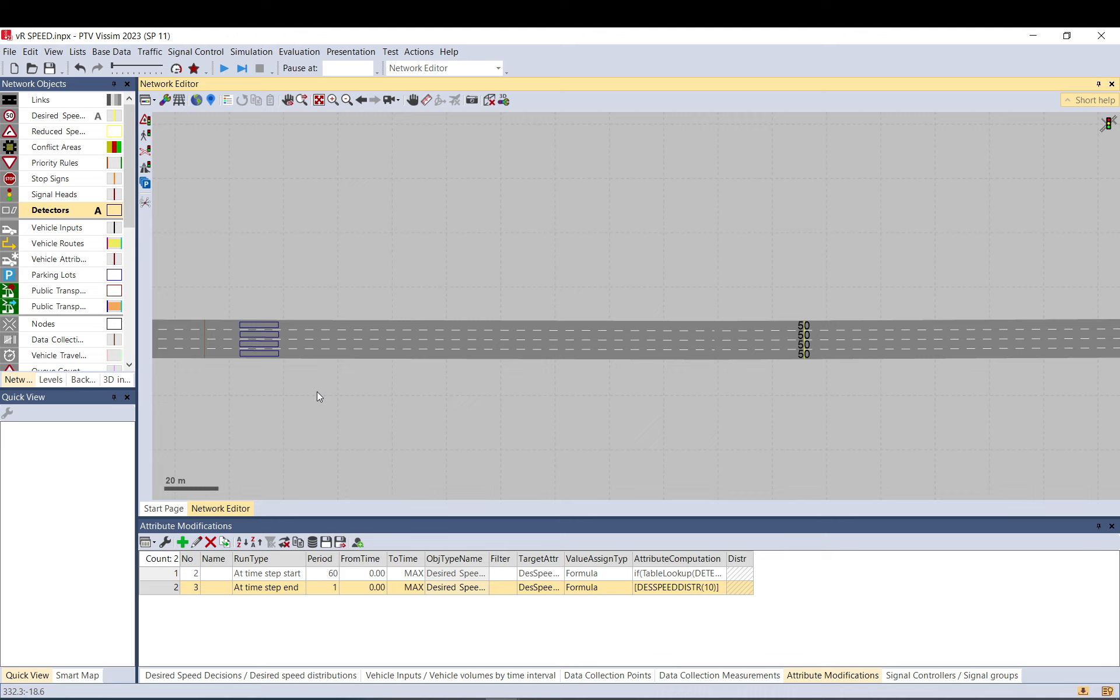
# Open attribute modification 2, examine its occupancy-based speed formula, and close it without changes.
pyautogui.moveTo(271, 328)
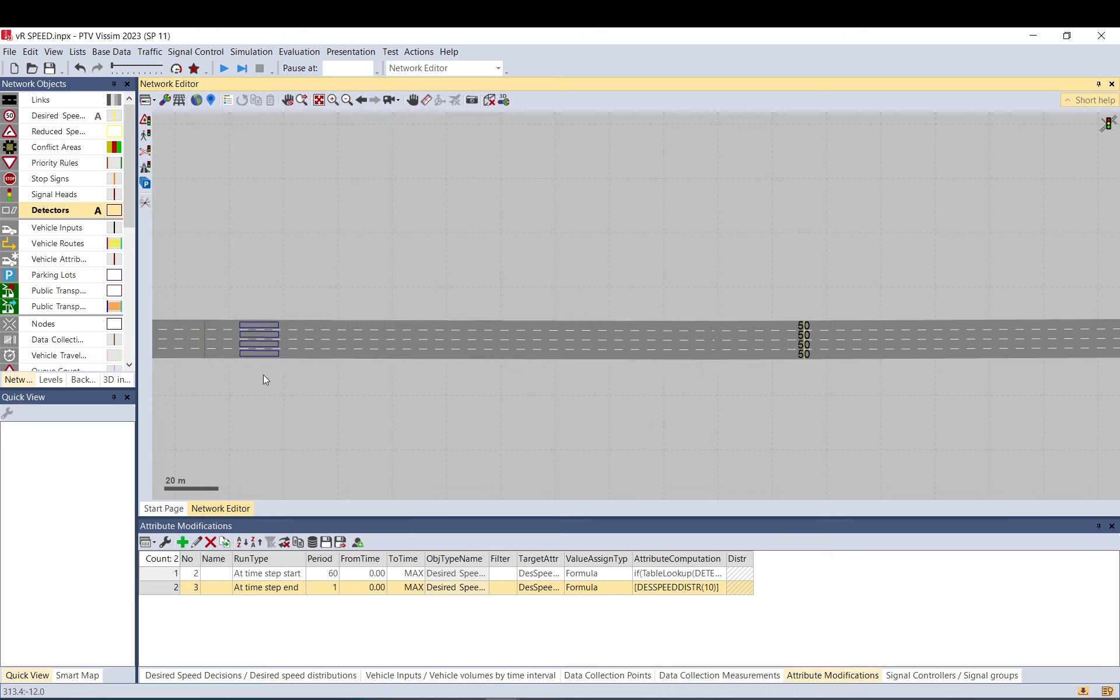
pyautogui.doubleClick(155, 576)
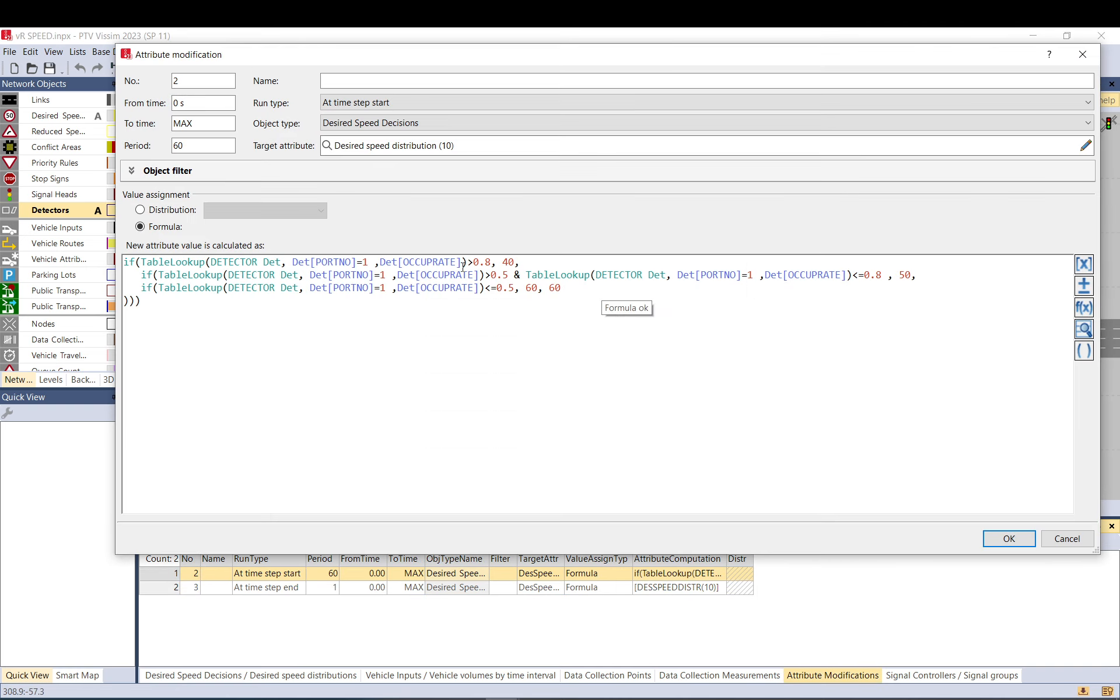
pyautogui.click(1080, 539)
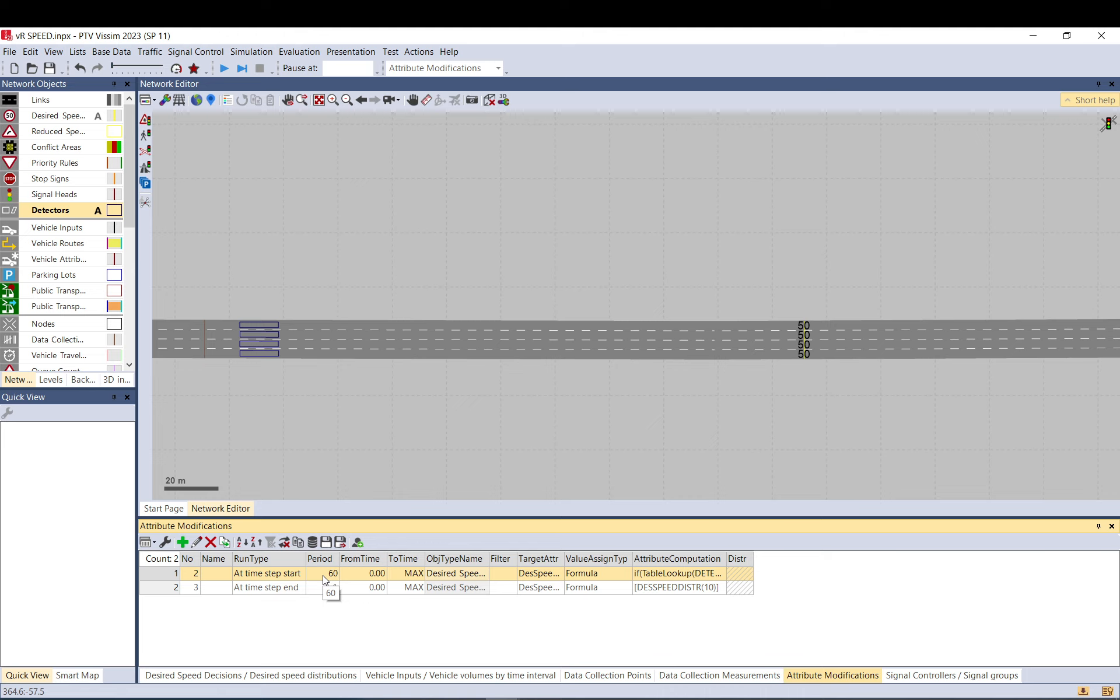
# Set the period of attribute modification 2 to 360.
pyautogui.write('300')
pyautogui.press('Escape')
pyautogui.click(325, 580)
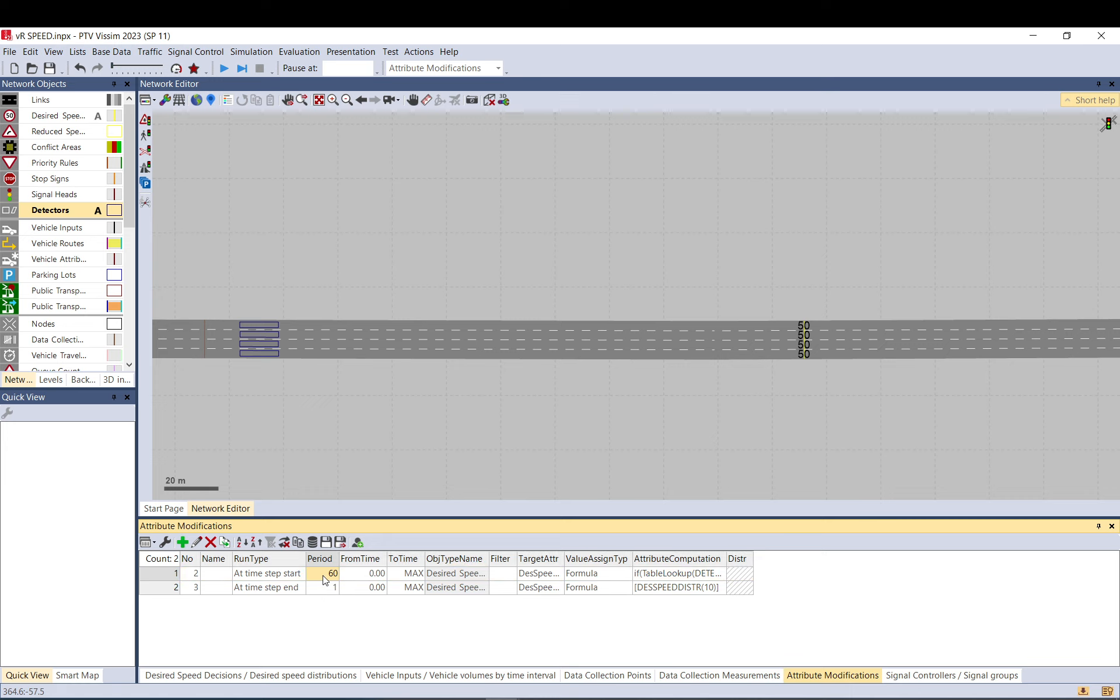
pyautogui.write('120')
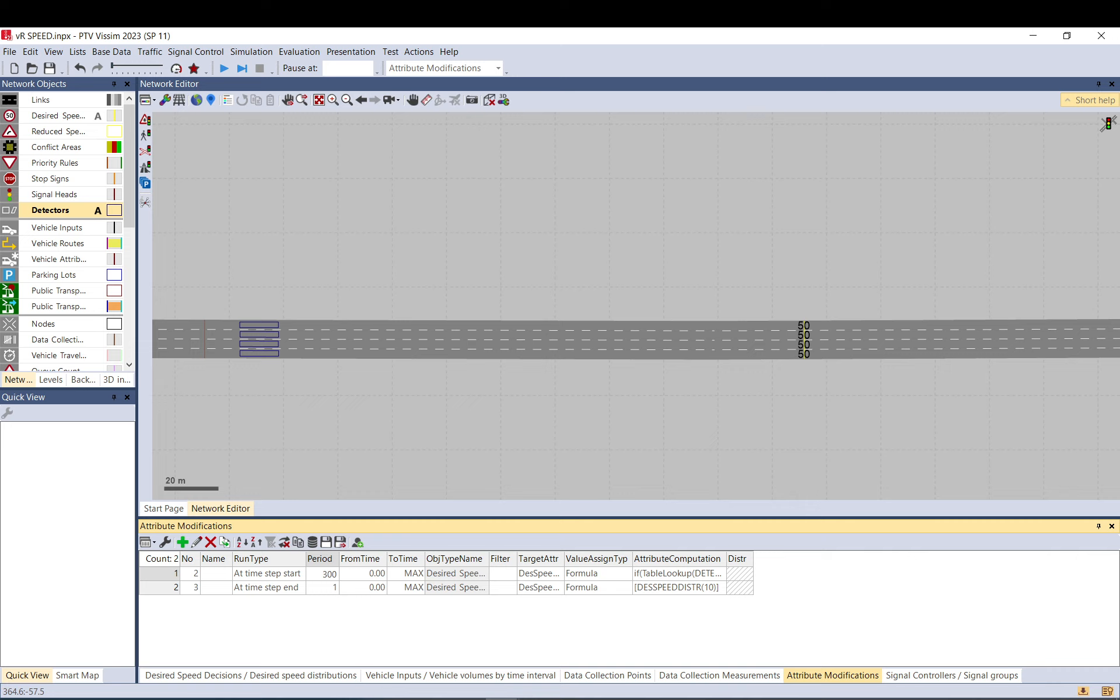
pyautogui.press('BackSpace')
pyautogui.write('60')
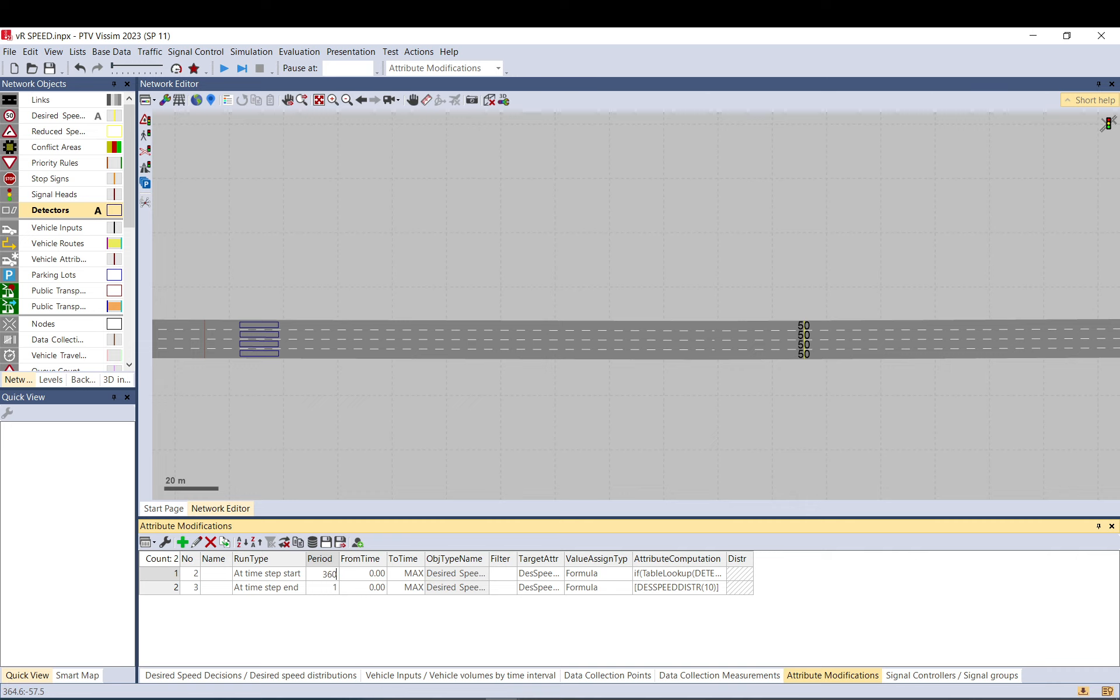
pyautogui.click(404, 462)
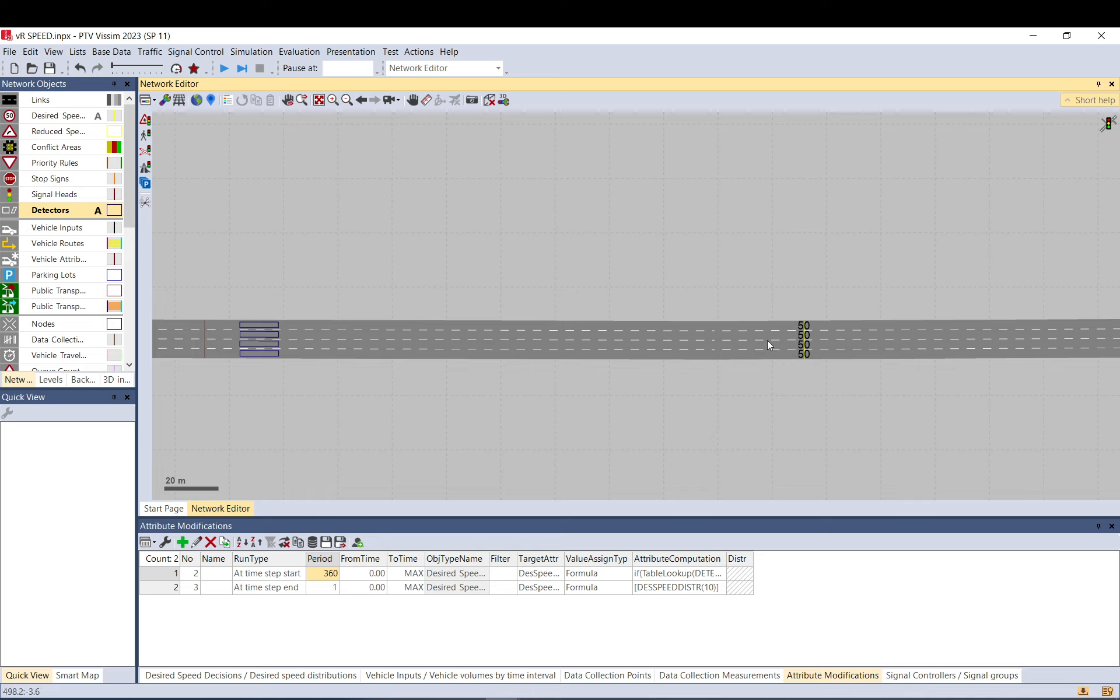
# Try adding a copy of the 0.5 to 0.8 occupancy condition and a closing parenthesis to attribute modification 2's formula, and discard the edit.
pyautogui.doubleClick(164, 576)
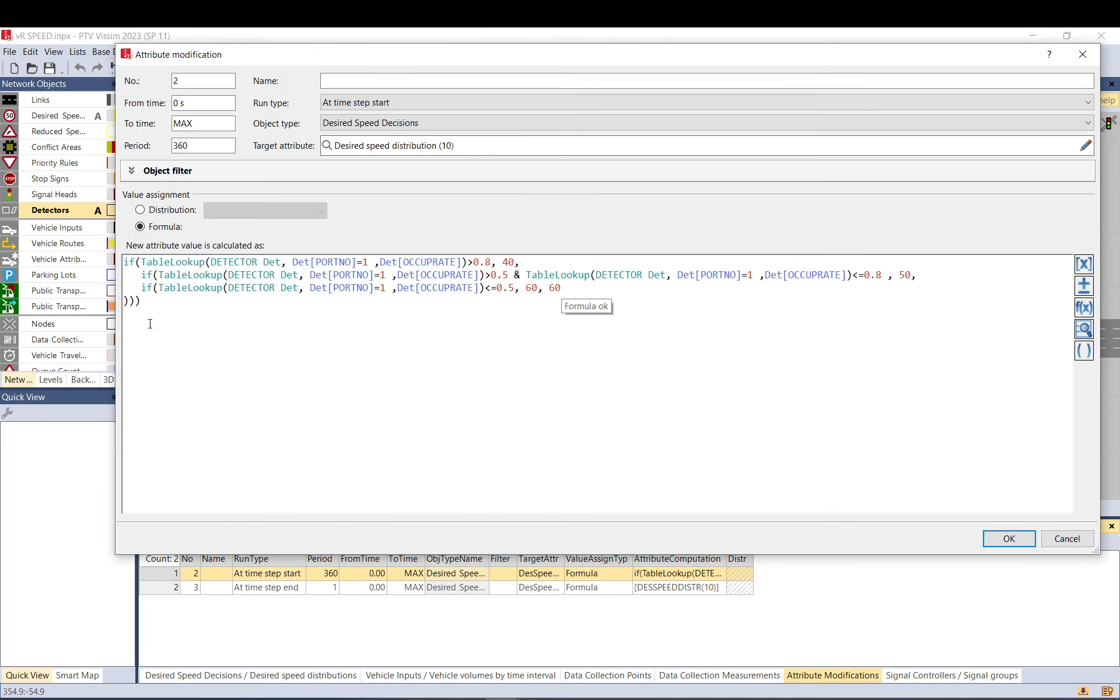
pyautogui.moveTo(142, 275); pyautogui.dragTo(948, 281)
pyautogui.hotkey('ctrl', 'c')
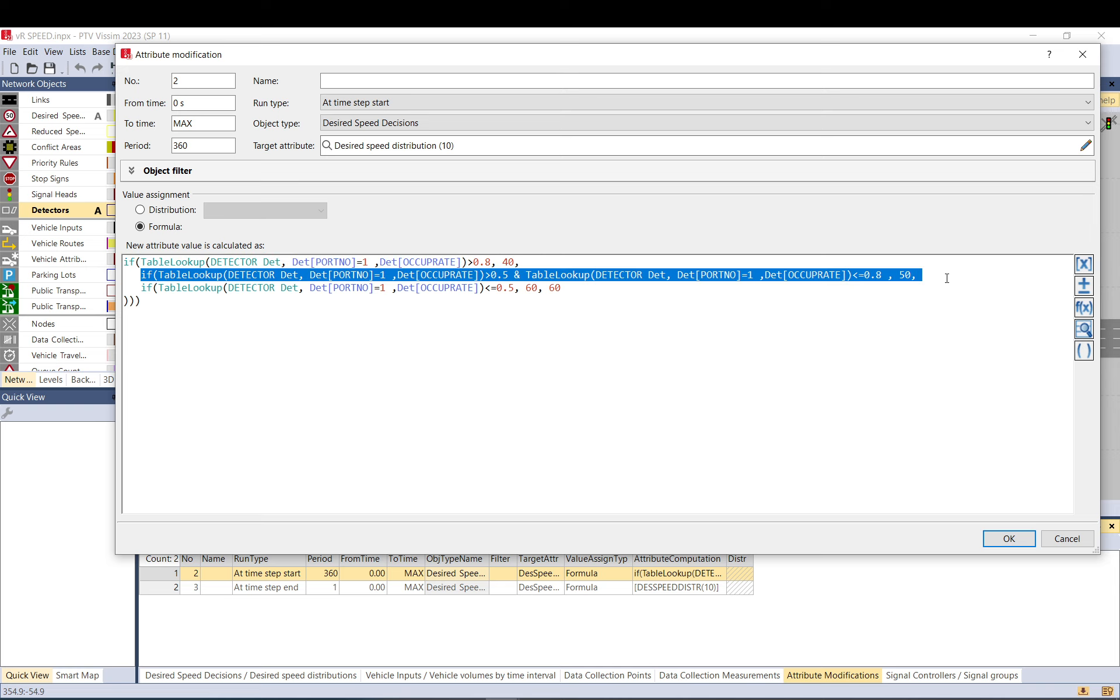
pyautogui.click(947, 279)
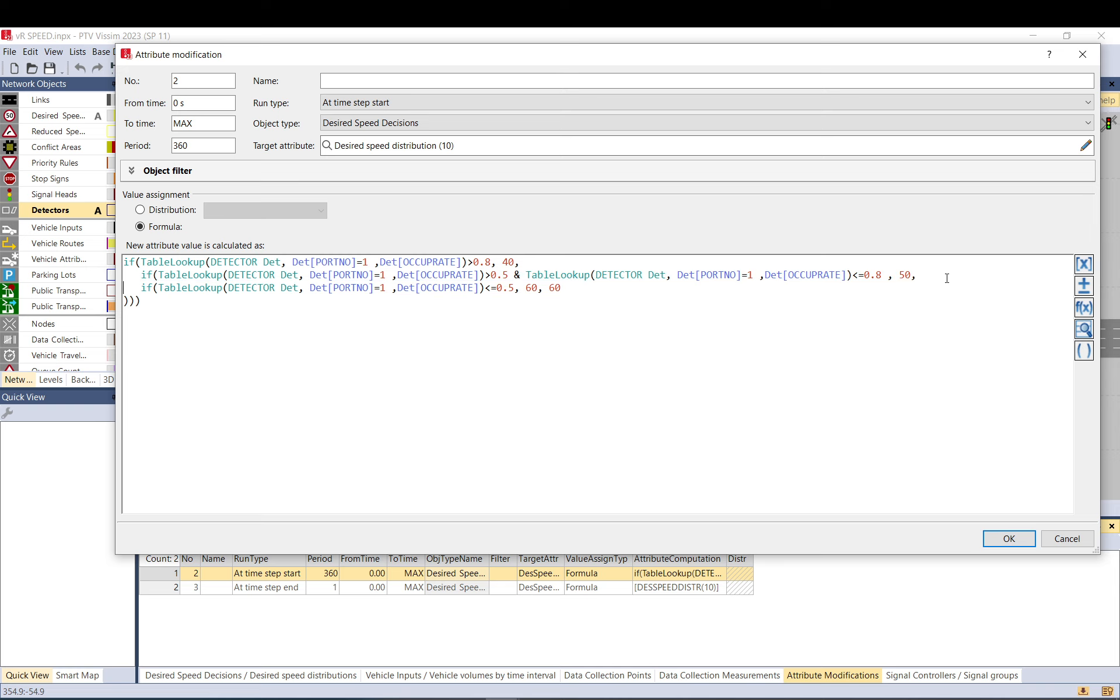
pyautogui.press('Return')
pyautogui.hotkey('ctrl', 'v')
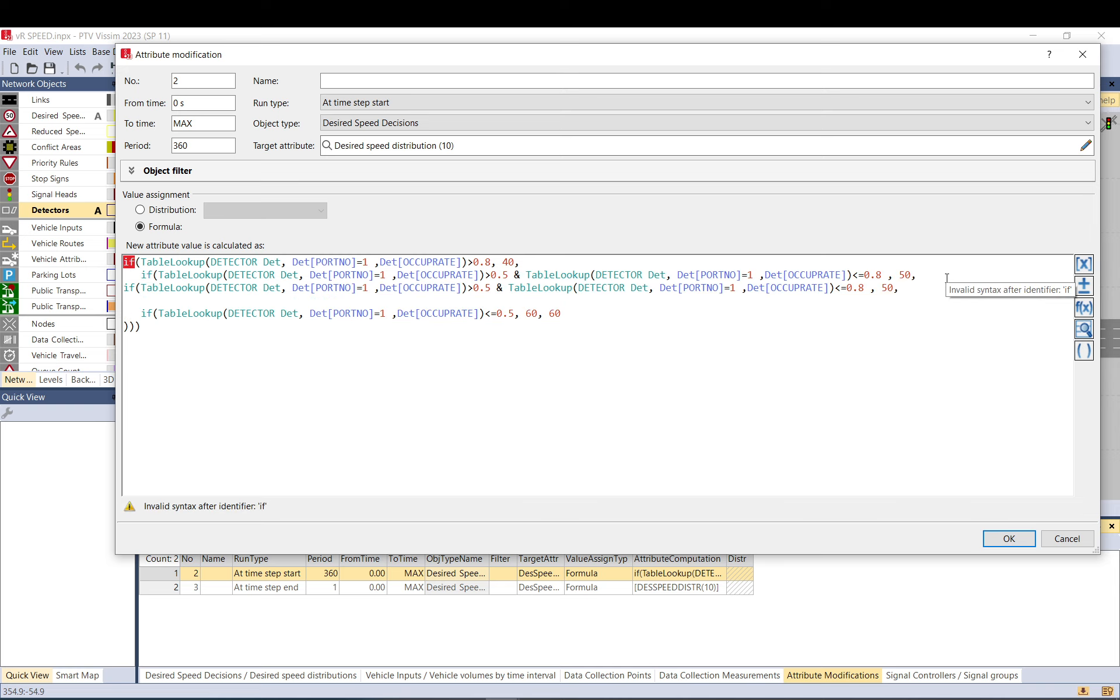
pyautogui.press('BackSpace')
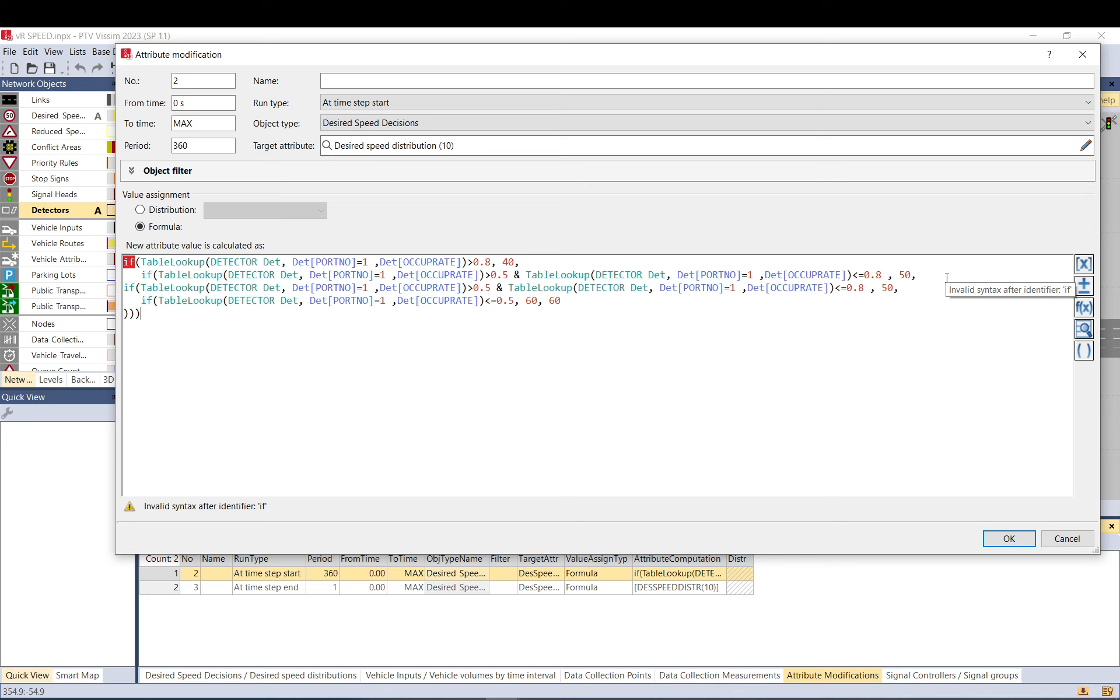
pyautogui.write(')')
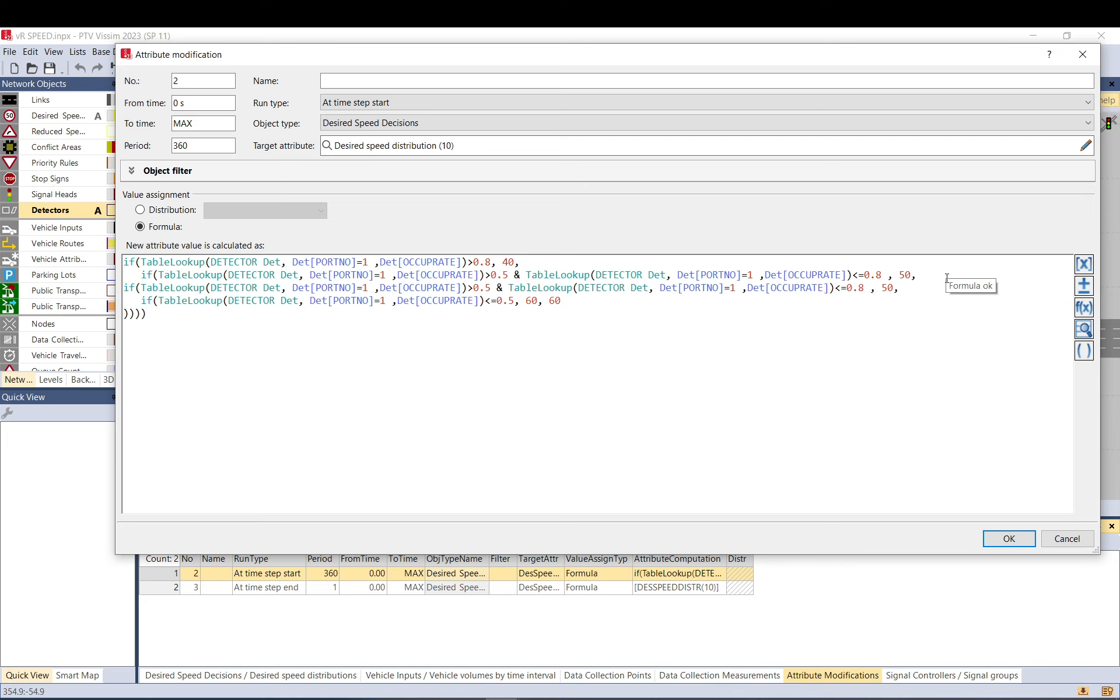
pyautogui.moveTo(490, 289)
pyautogui.mouseDown()
pyautogui.moveTo(474, 289)
pyautogui.moveTo(505, 275)
pyautogui.moveTo(491, 275)
pyautogui.mouseUp()
pyautogui.click(1081, 540)
pyautogui.click(530, 416)
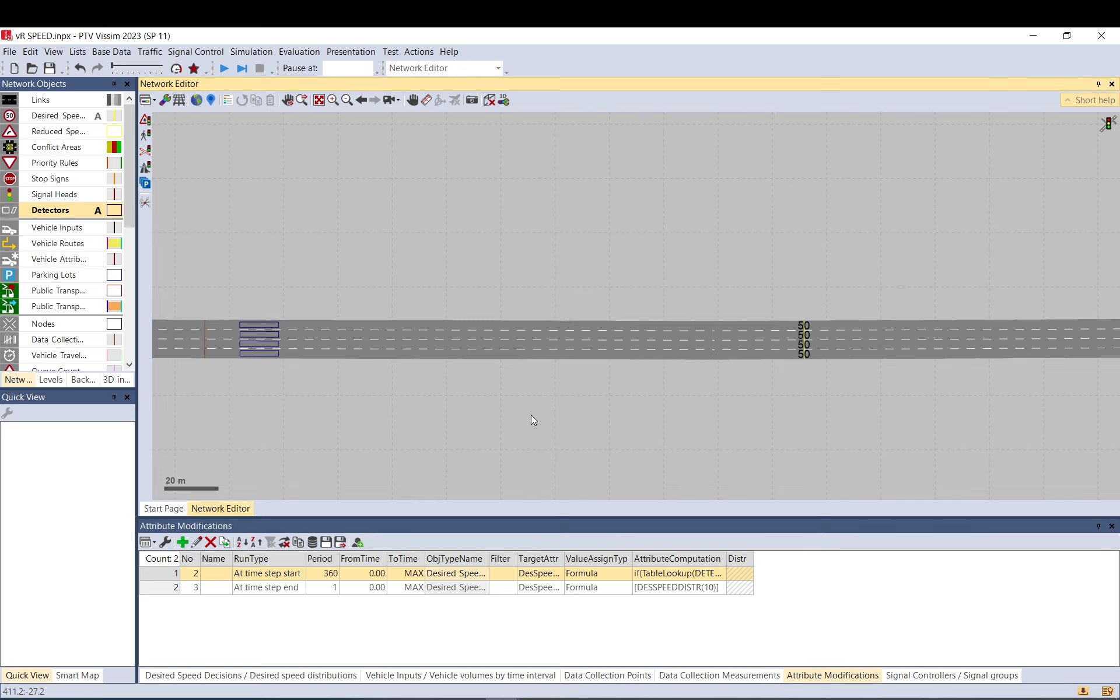
pyautogui.scroll(-2, 476, 240)
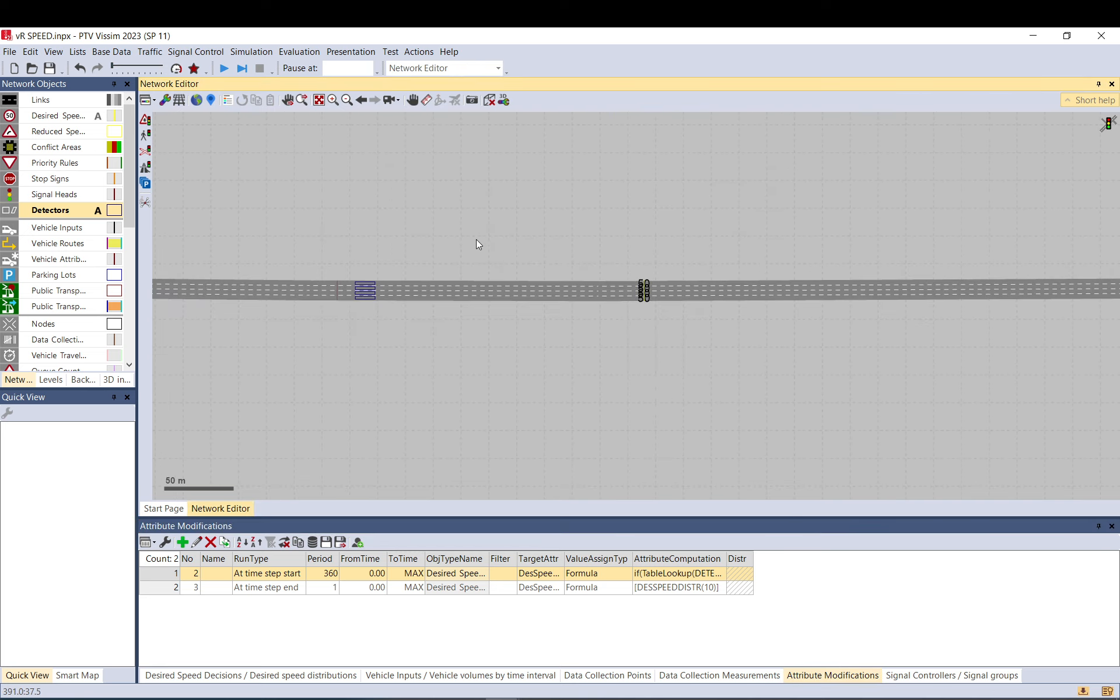